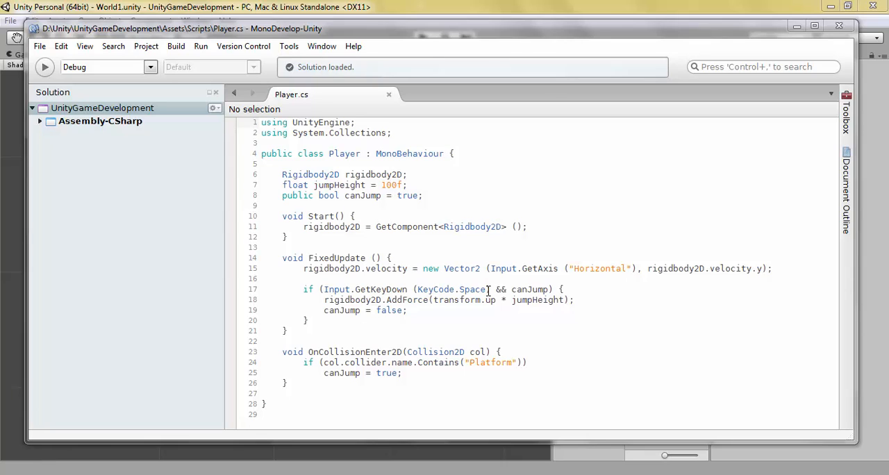
Step: Review the OnCollisionEnter2D method in Player.cs, including its collider name check for "Platform" and the canJump assignment
{"action": "left_click", "coordinate": [476, 352]}
{"action": "left_click", "coordinate": [517, 352]}
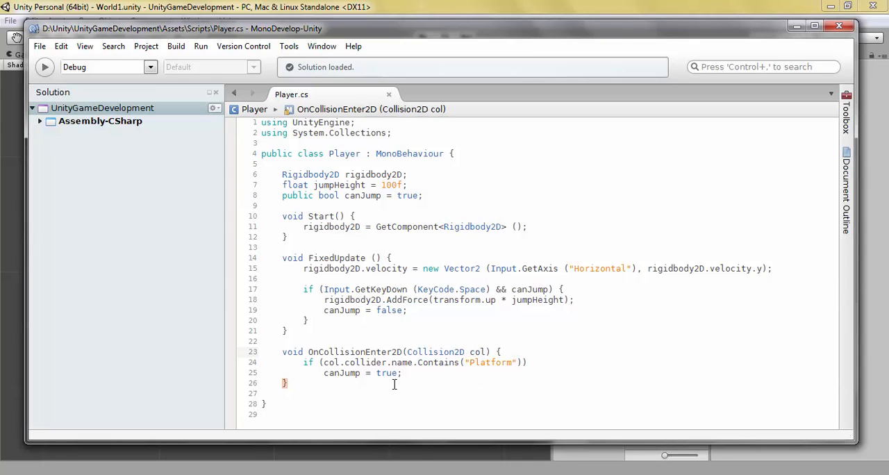
{"action": "double_click", "coordinate": [331, 362]}
{"action": "double_click", "coordinate": [360, 361]}
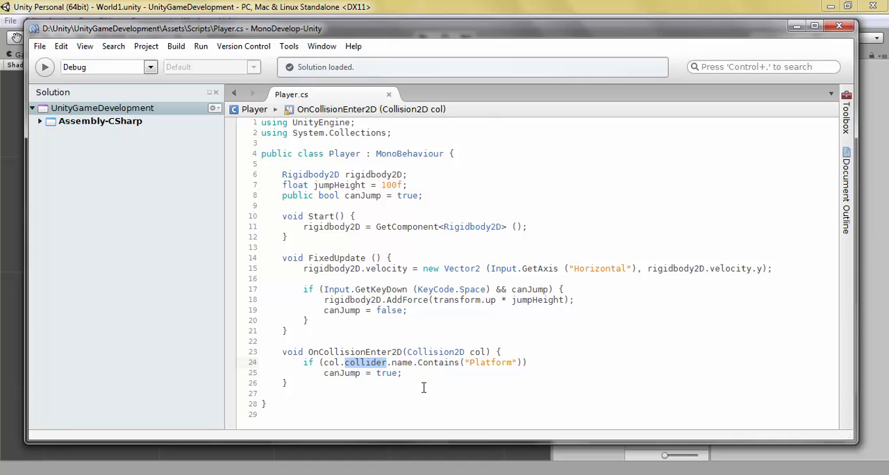
{"action": "left_click", "coordinate": [407, 362]}
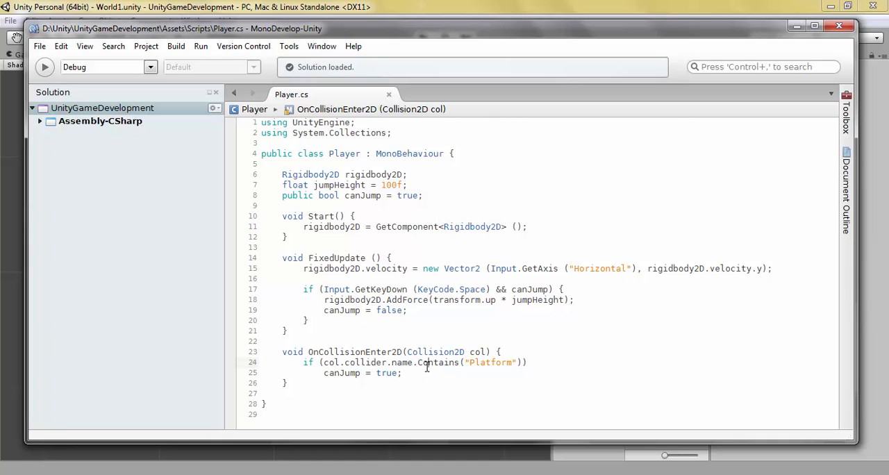
{"action": "double_click", "coordinate": [431, 362]}
{"action": "double_click", "coordinate": [492, 362]}
{"action": "left_click", "coordinate": [335, 373]}
Step: Switch to the Unity editor, run the game and make the player jump repeatedly on the platform
{"action": "left_click", "coordinate": [797, 26]}
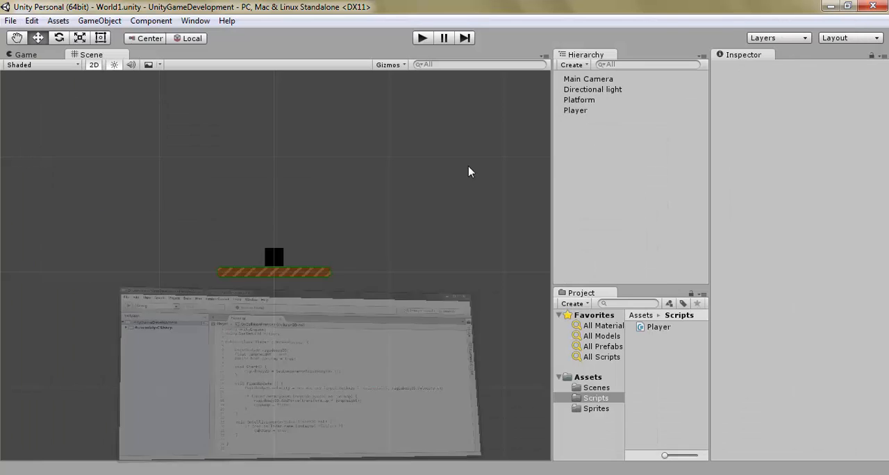
{"action": "key", "text": "ctrl+p"}
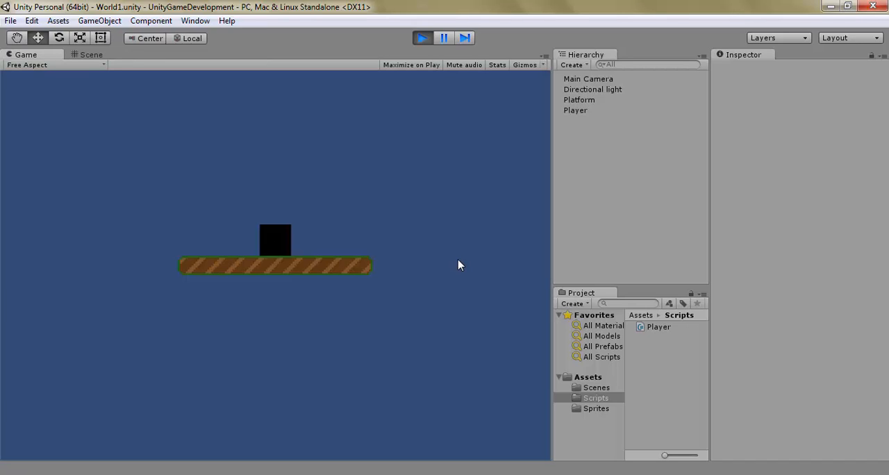
{"action": "key", "text": "space"}
{"action": "key", "text": "space"}
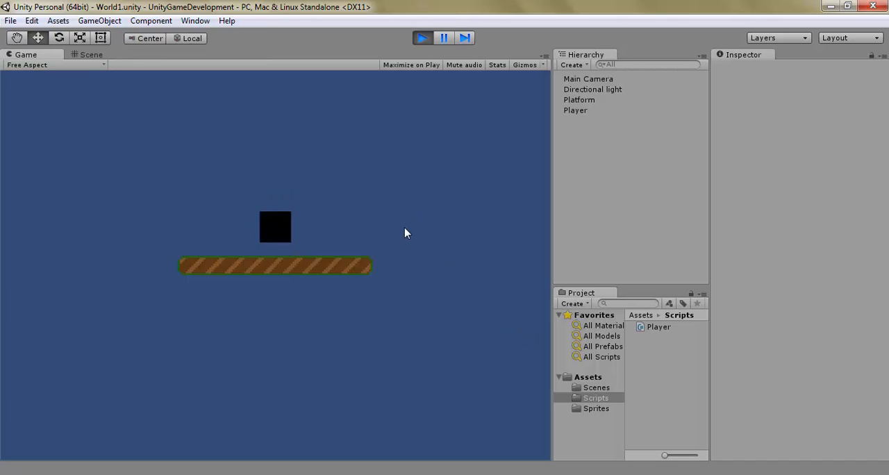
{"action": "key", "text": "space"}
{"action": "key", "text": "space"}
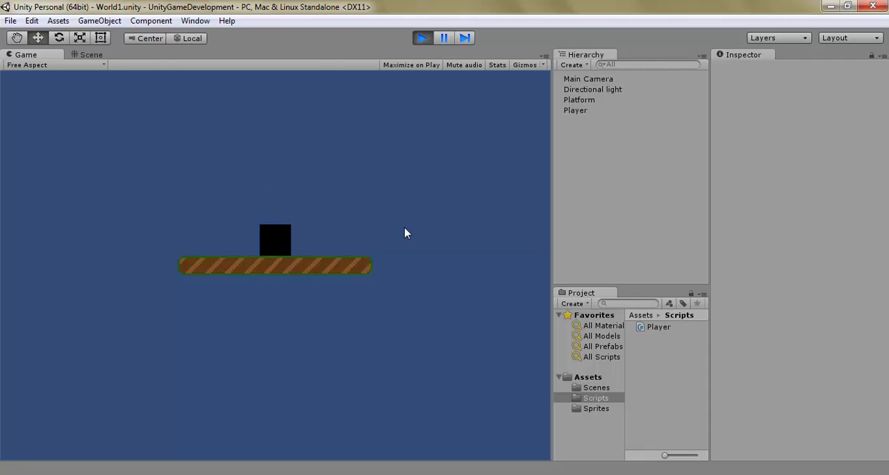
{"action": "key", "text": "space"}
Step: Inspect the Player's Can Jump property while moving and jumping the player in both directions, and stop the game
{"action": "left_click", "coordinate": [610, 102]}
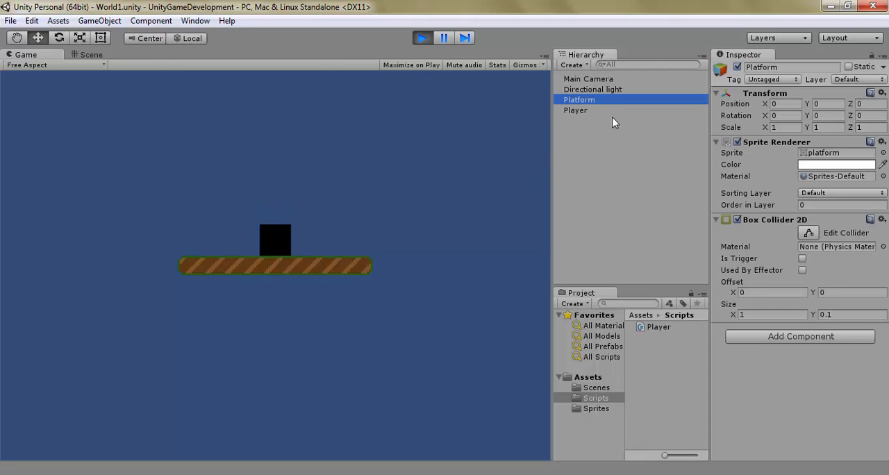
{"action": "left_click", "coordinate": [612, 111]}
{"action": "left_click", "coordinate": [445, 185]}
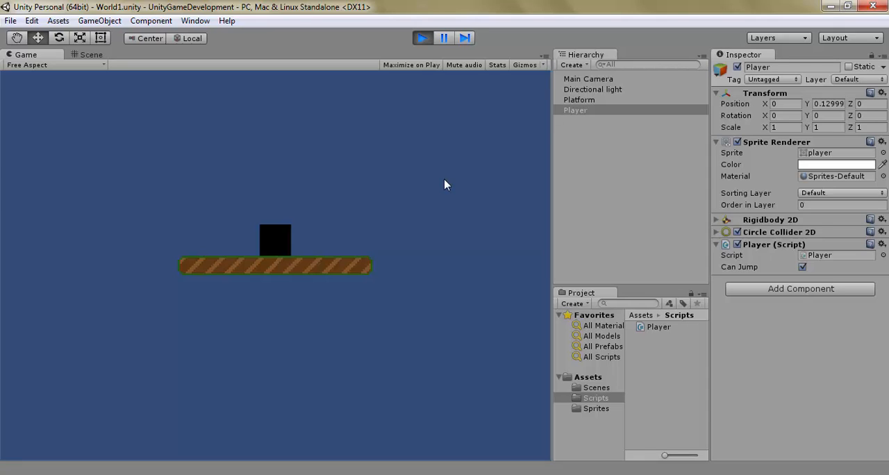
{"action": "key", "text": "Left"}
{"action": "key", "text": "Right"}
{"action": "key", "text": "space"}
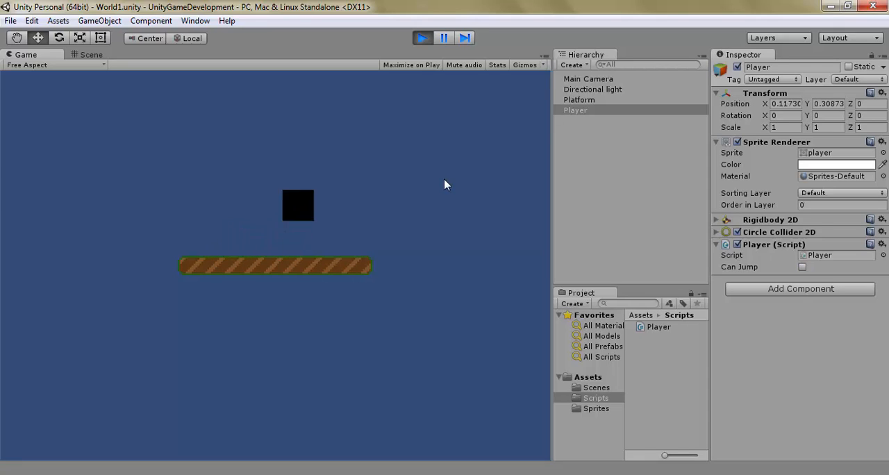
{"action": "key", "text": "Left"}
{"action": "key", "text": "Right"}
{"action": "key", "text": "space"}
{"action": "key", "text": "Left"}
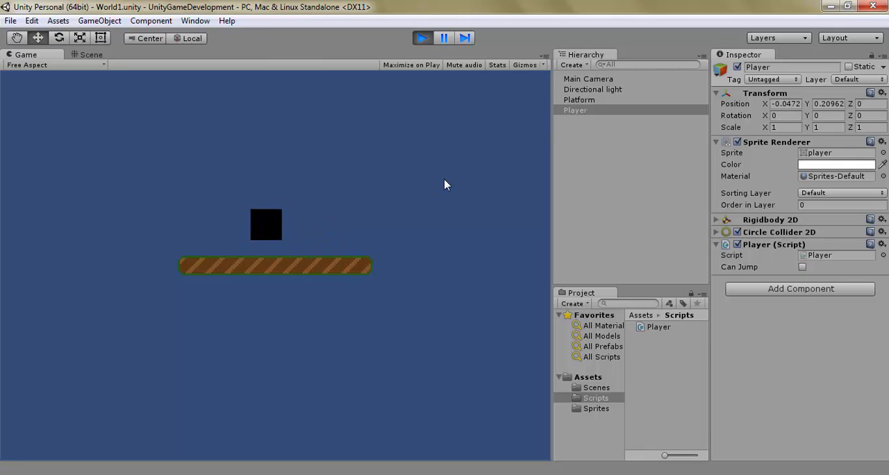
{"action": "key", "text": "Right"}
{"action": "key", "text": "Left"}
{"action": "key", "text": "space"}
{"action": "key", "text": "Right"}
{"action": "key", "text": "space"}
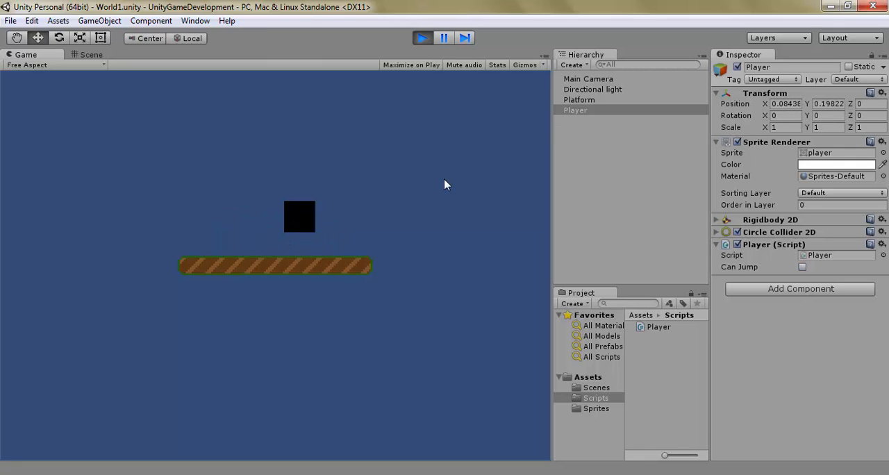
{"action": "key", "text": "Left"}
{"action": "key", "text": "space"}
{"action": "key", "text": "Right"}
{"action": "key", "text": "space"}
{"action": "key", "text": "Left"}
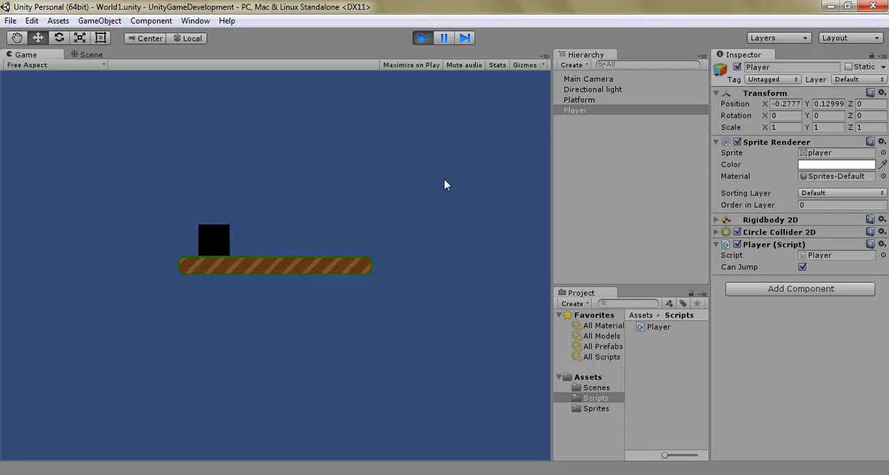
{"action": "key", "text": "space"}
{"action": "key", "text": "Right"}
{"action": "key", "text": "Left"}
{"action": "key", "text": "space"}
{"action": "key", "text": "Right"}
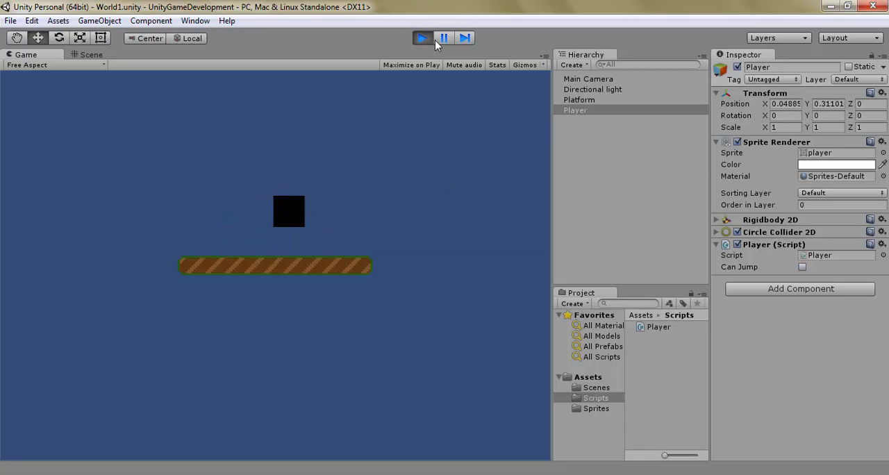
{"action": "key", "text": "Left"}
{"action": "left_click", "coordinate": [421, 39]}
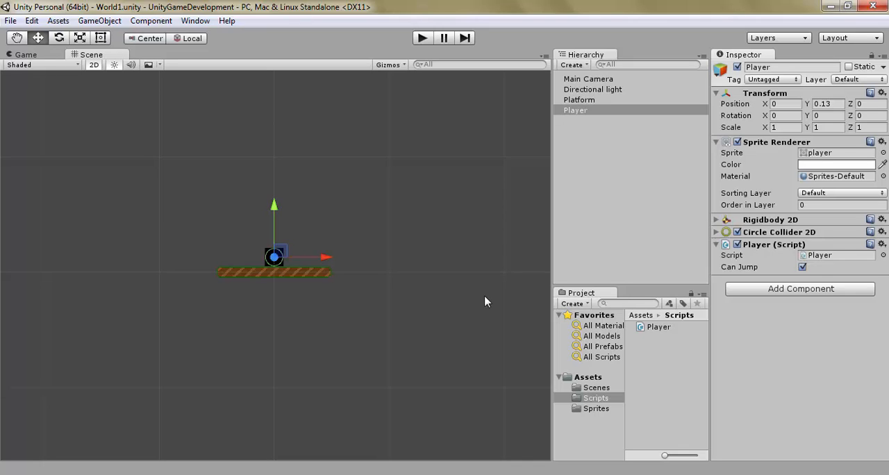
Step: Duplicate the Platform object and place the copy directly below the original in the object hierarchy
{"action": "left_click", "coordinate": [602, 146]}
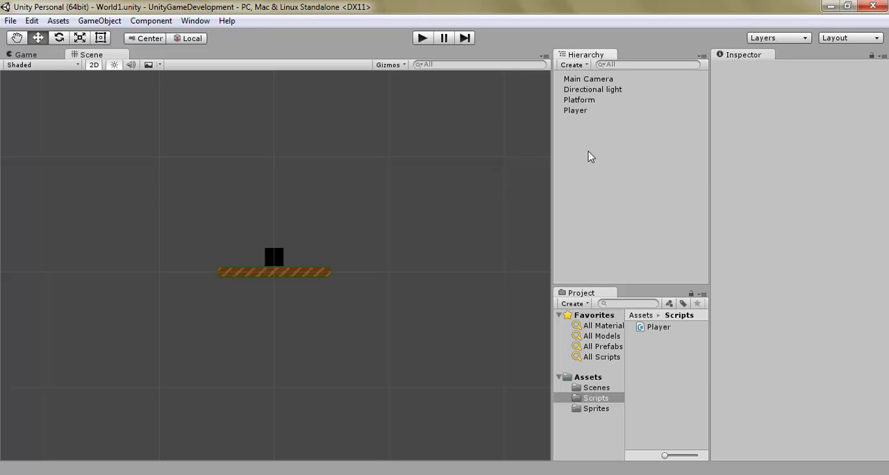
{"action": "left_click", "coordinate": [614, 104]}
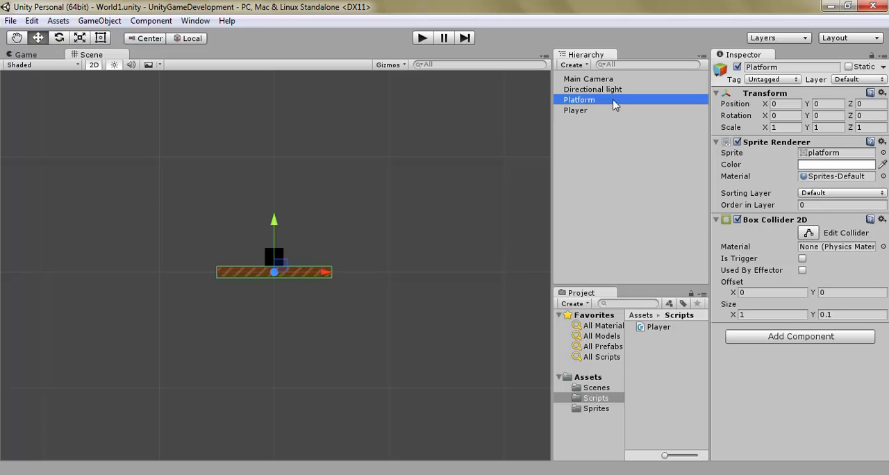
{"action": "key", "text": "ctrl+d"}
{"action": "left_click_drag", "start_coordinate": [623, 81], "coordinate": [624, 115]}
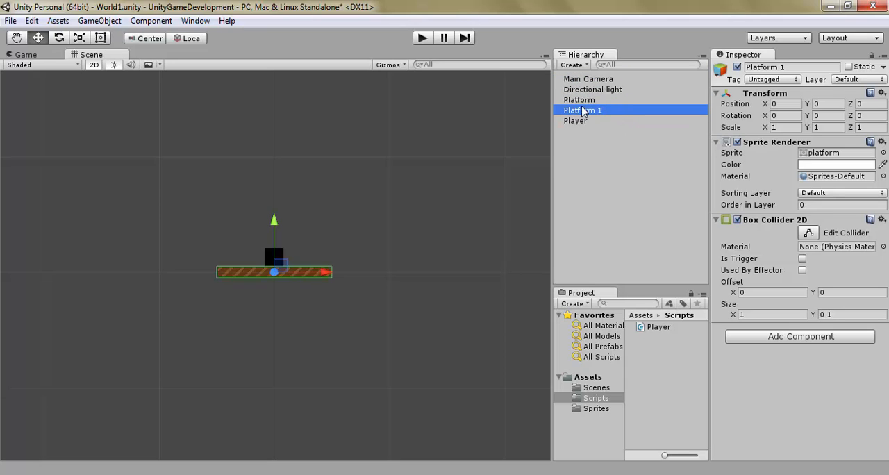
Step: Compare the platform objects' names with the Contains("Platform") collision check in Player.cs
{"action": "left_click", "coordinate": [605, 101]}
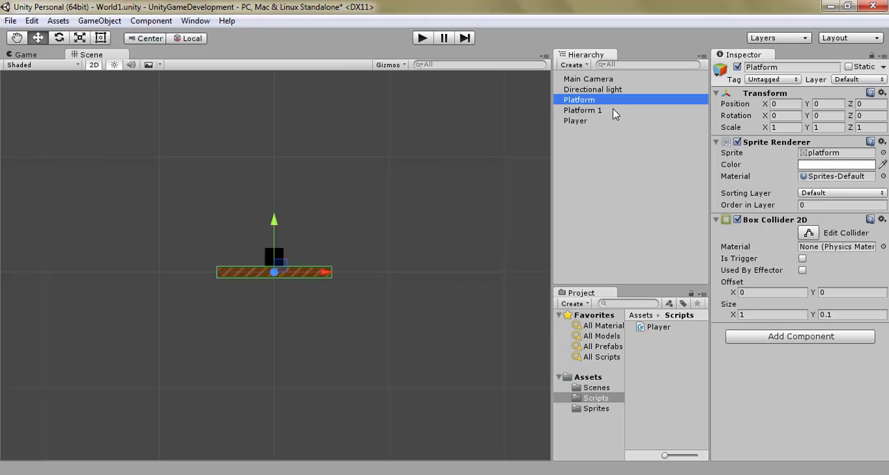
{"action": "left_click", "coordinate": [278, 473]}
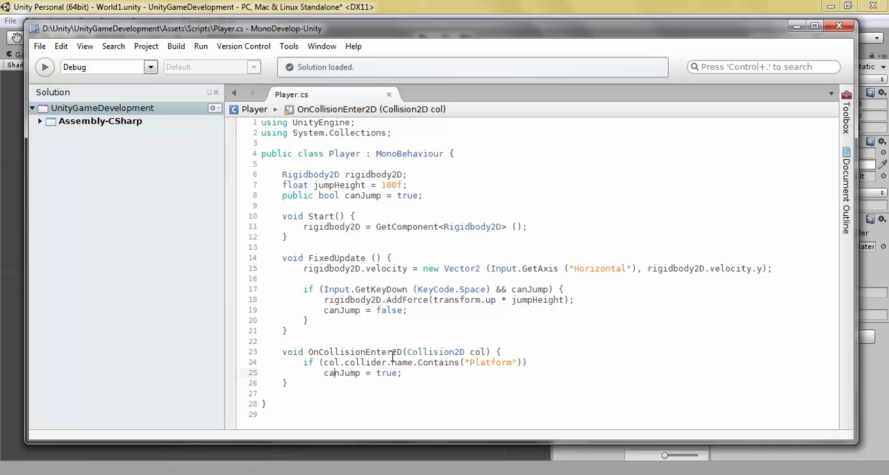
{"action": "left_click", "coordinate": [296, 474]}
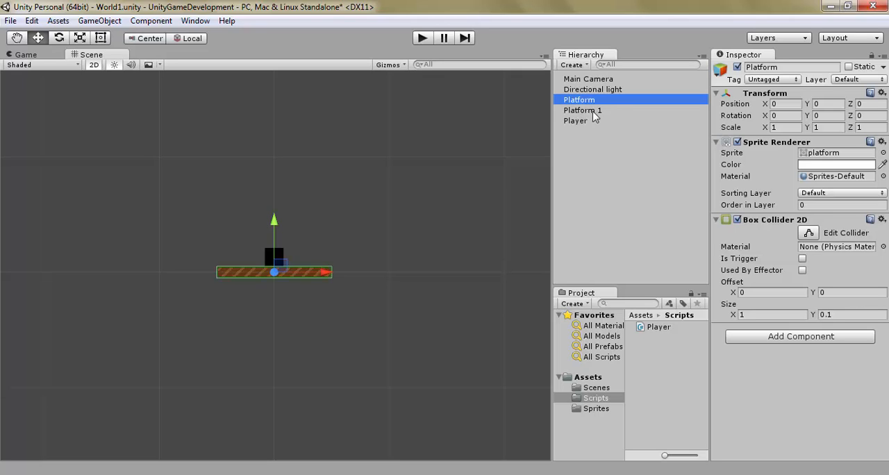
Step: Duplicate the original Platform once more and undo that duplication
{"action": "key", "text": "ctrl+d"}
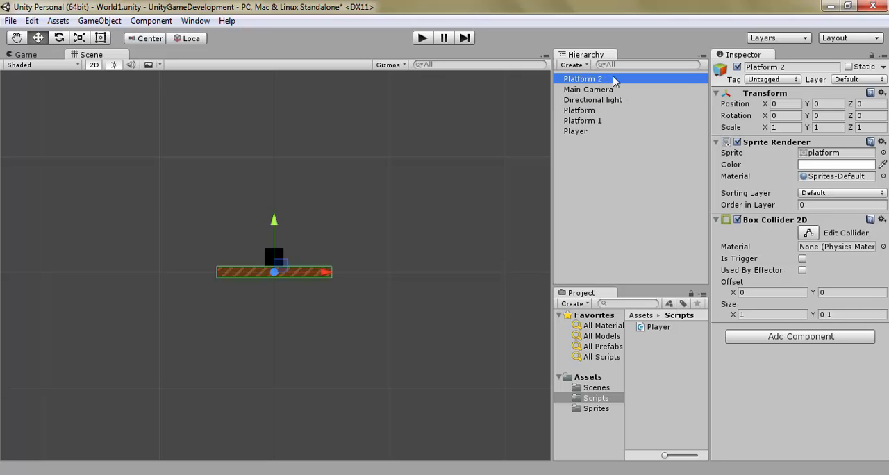
{"action": "key", "text": "ctrl+z"}
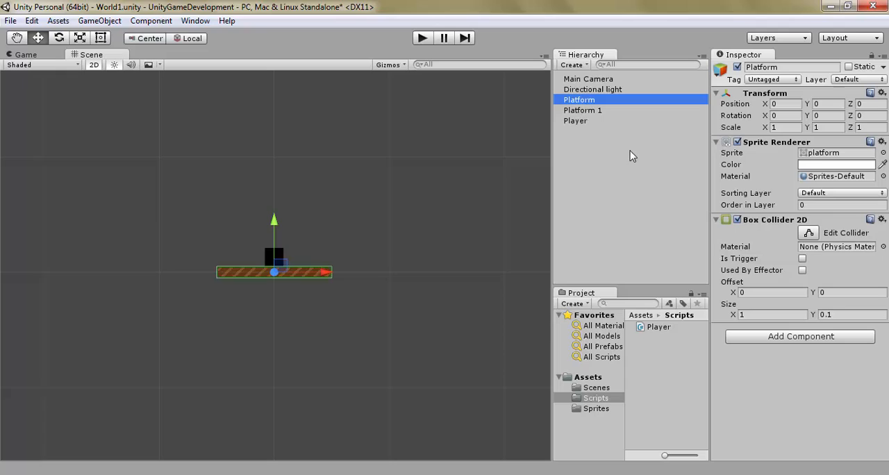
Step: Move Platform 1 to the right of the original platform and set its X position to 1.35
{"action": "left_click", "coordinate": [605, 113]}
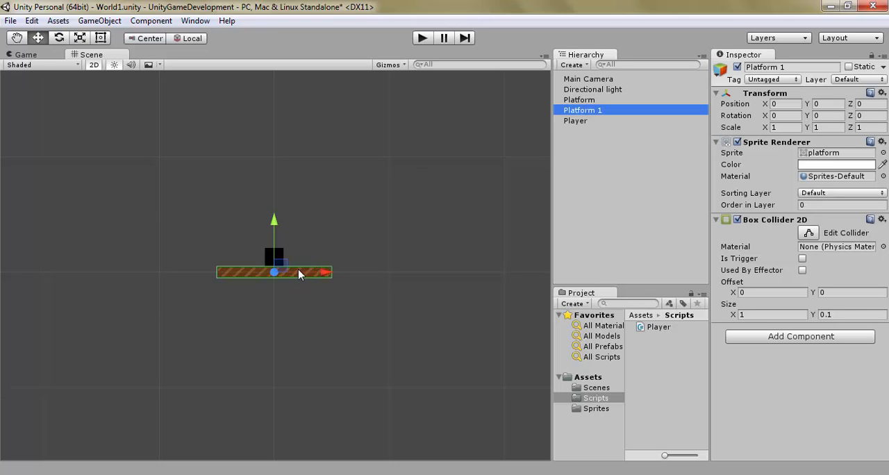
{"action": "left_click_drag", "start_coordinate": [303, 272], "coordinate": [452, 276]}
{"action": "left_click", "coordinate": [780, 105]}
{"action": "type", "text": "1.35"}
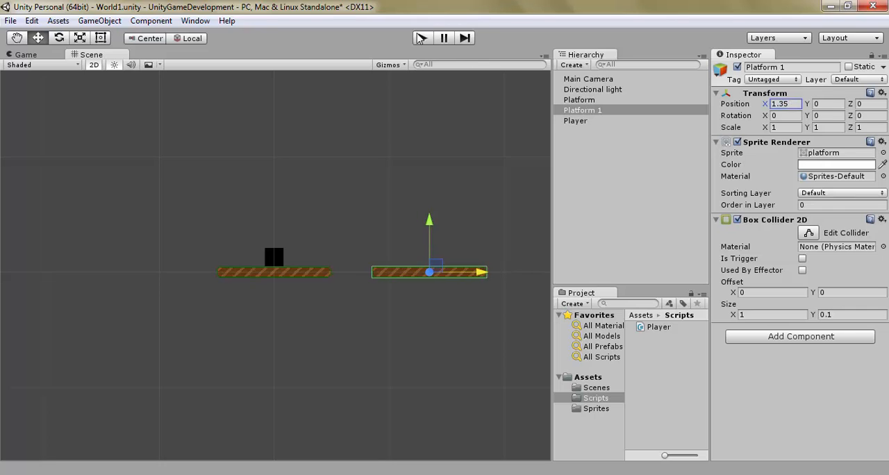
Step: Playtest moving and jumping the player across the gap between the two platforms, and stop the game
{"action": "left_click", "coordinate": [421, 38]}
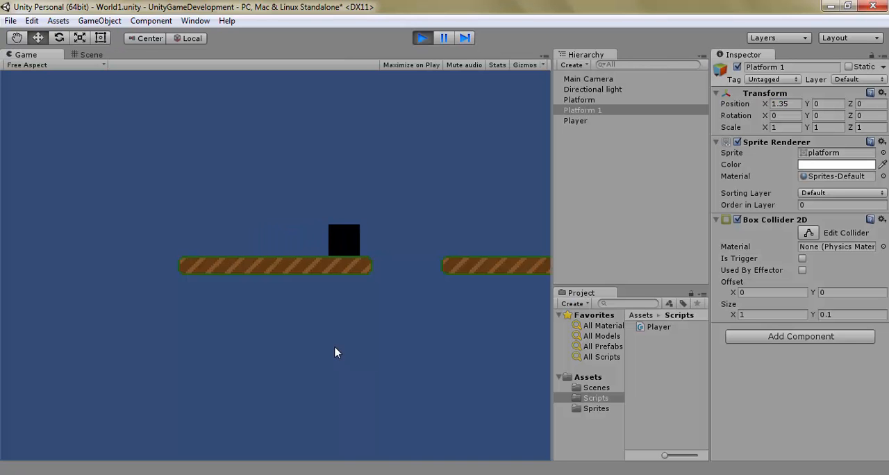
{"action": "left_click", "coordinate": [422, 38]}
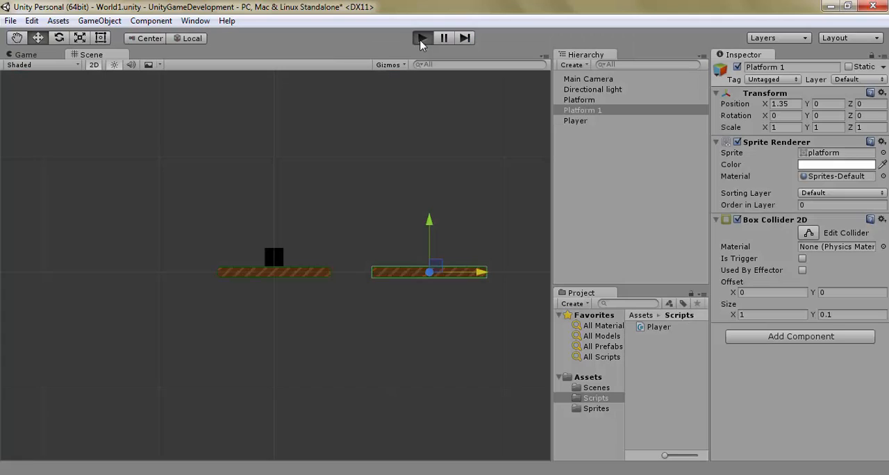
{"action": "left_click", "coordinate": [422, 38]}
{"action": "key", "text": "a"}
{"action": "key", "text": "d"}
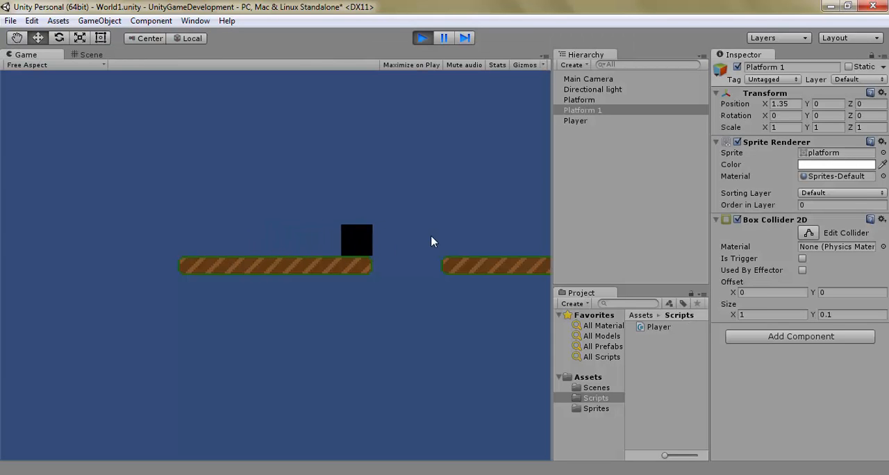
{"action": "key", "text": "space"}
{"action": "key", "text": "a"}
{"action": "key", "text": "space"}
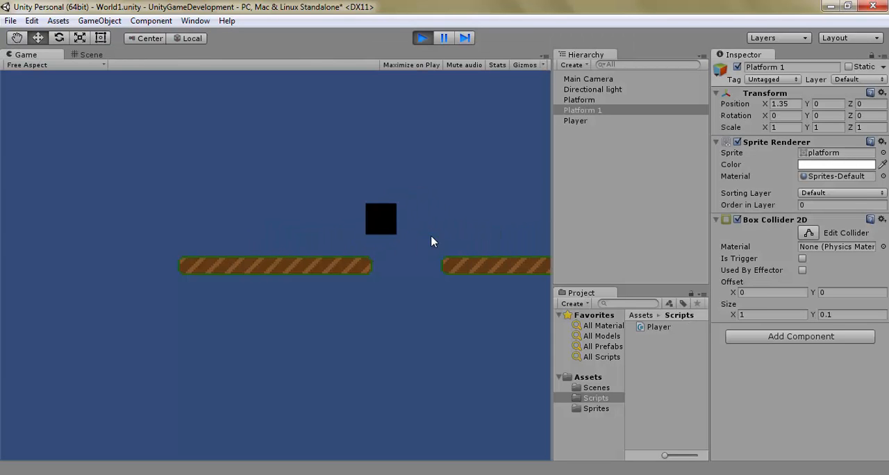
{"action": "key", "text": "d"}
{"action": "key", "text": "space"}
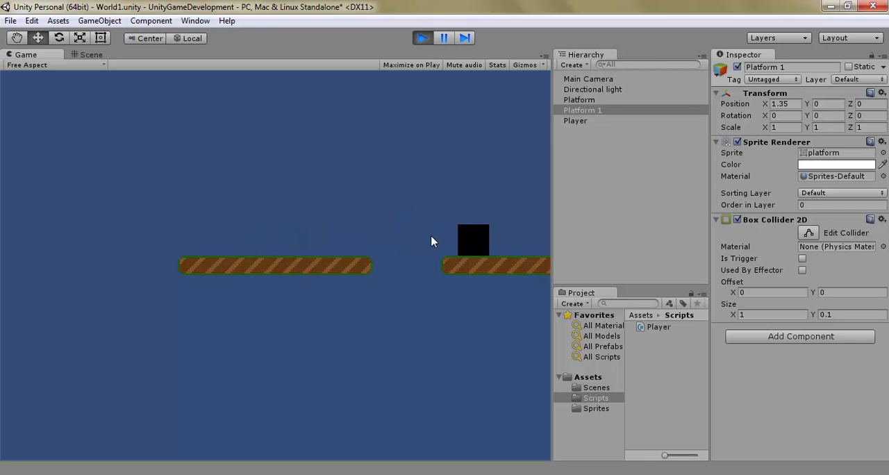
{"action": "key", "text": "a"}
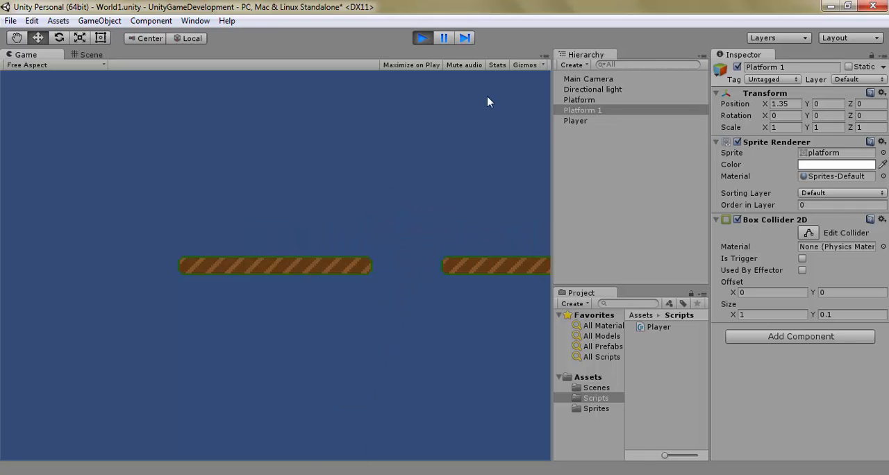
{"action": "left_click", "coordinate": [422, 37]}
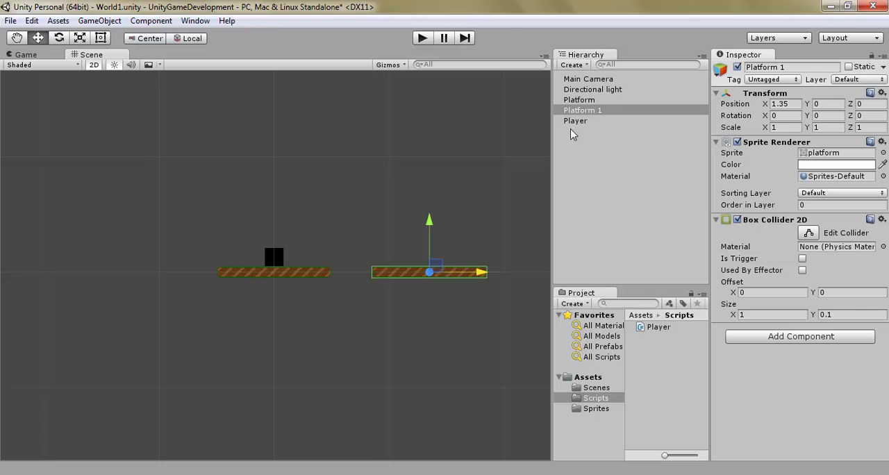
Step: Select the Player and playtest moving it to the right along the first platform, and stop the game
{"action": "left_click", "coordinate": [600, 122]}
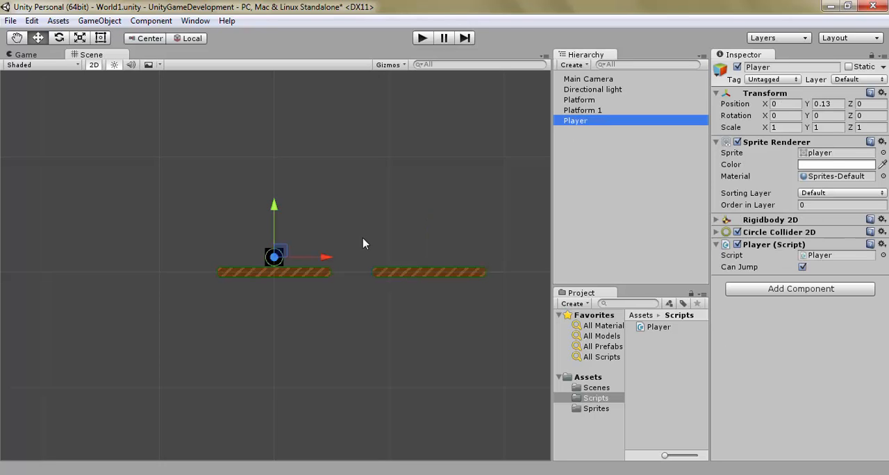
{"action": "left_click", "coordinate": [422, 38]}
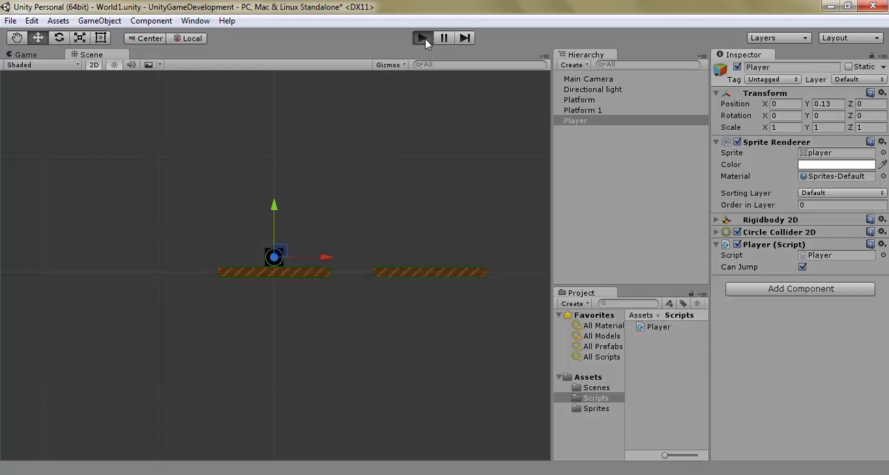
{"action": "key", "text": "Right"}
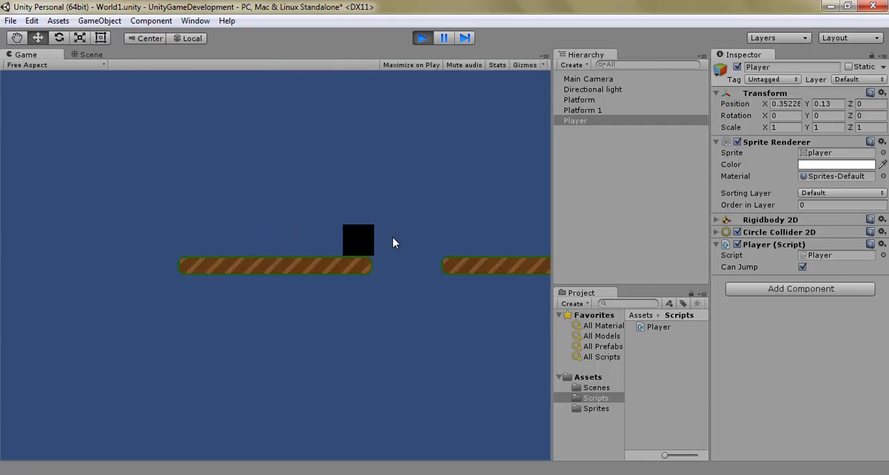
{"action": "left_click", "coordinate": [426, 39]}
Step: Playtest jumping the Player back and forth between the two platforms while watching its Can Jump state, and stop the game
{"action": "left_click", "coordinate": [425, 40]}
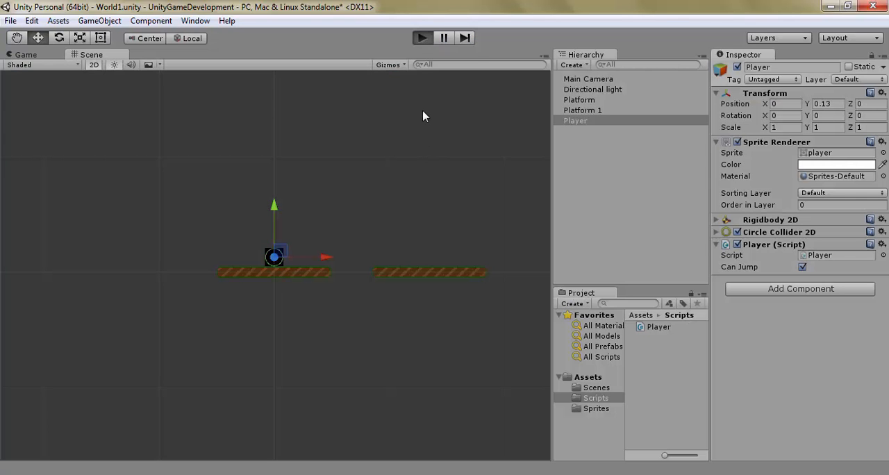
{"action": "key", "text": "Right"}
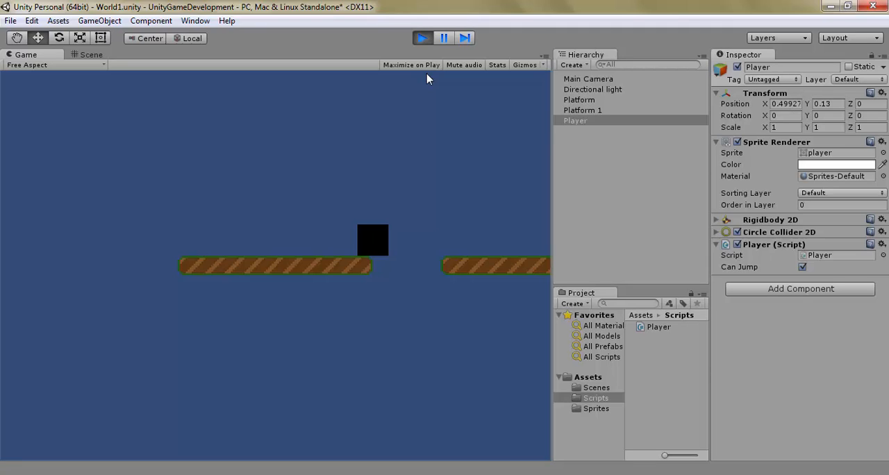
{"action": "key", "text": "Left"}
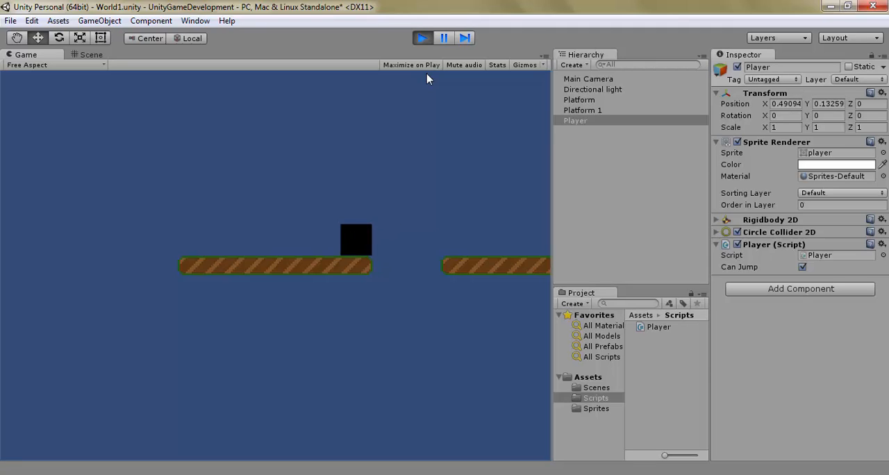
{"action": "key", "text": "Right"}
{"action": "key", "text": "space"}
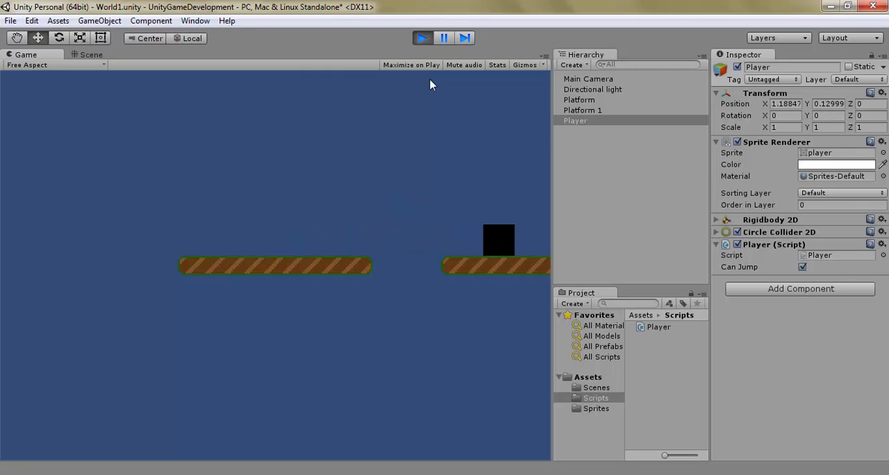
{"action": "key", "text": "Left"}
{"action": "key", "text": "space"}
{"action": "key", "text": "Right"}
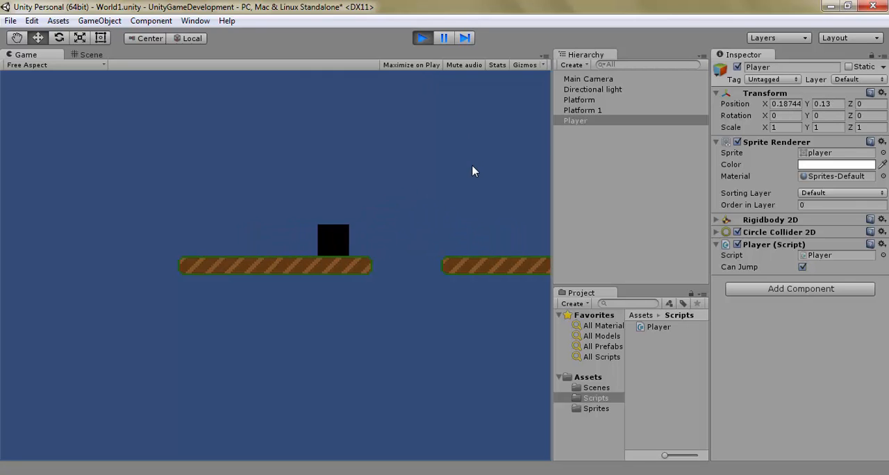
{"action": "key", "text": "space"}
{"action": "key", "text": "Left"}
{"action": "key", "text": "space"}
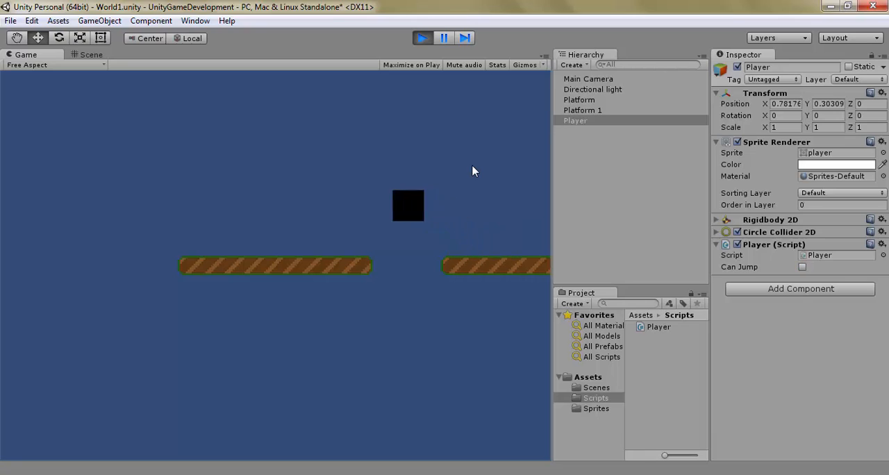
{"action": "key", "text": "Right"}
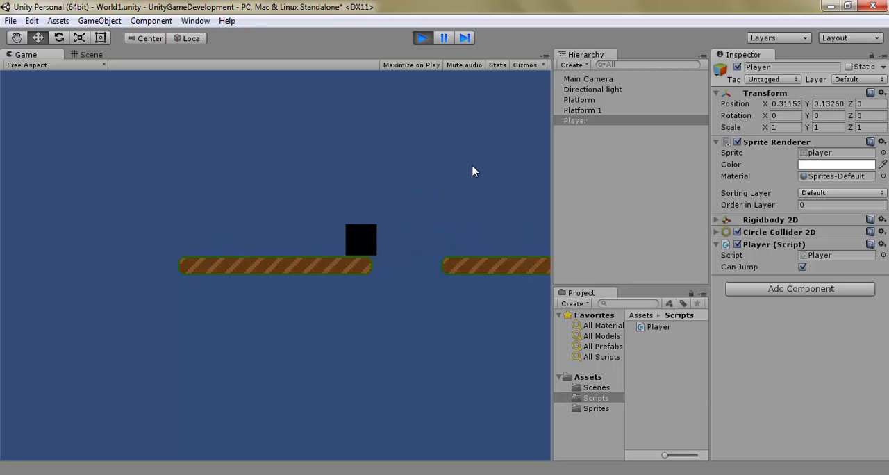
{"action": "left_click", "coordinate": [421, 39]}
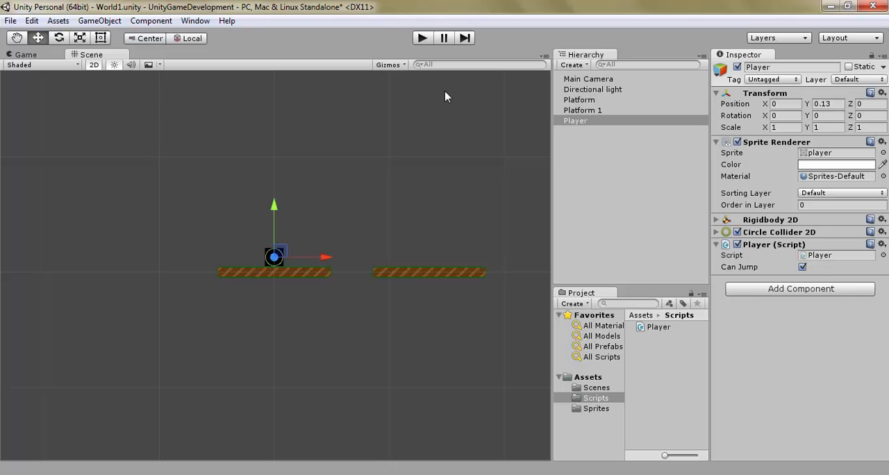
Step: Rotate Platform 1 to about 20.7 degrees around Z so that it slopes upward to the right
{"action": "left_click", "coordinate": [421, 38]}
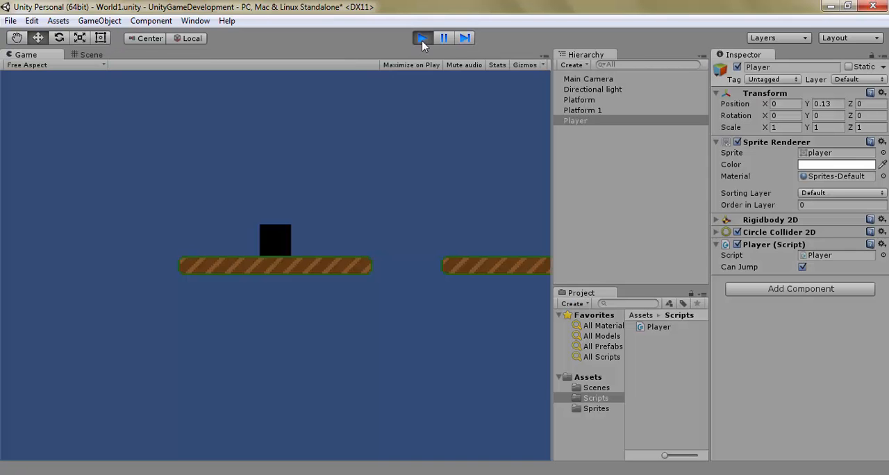
{"action": "left_click", "coordinate": [422, 39]}
{"action": "left_click", "coordinate": [416, 275]}
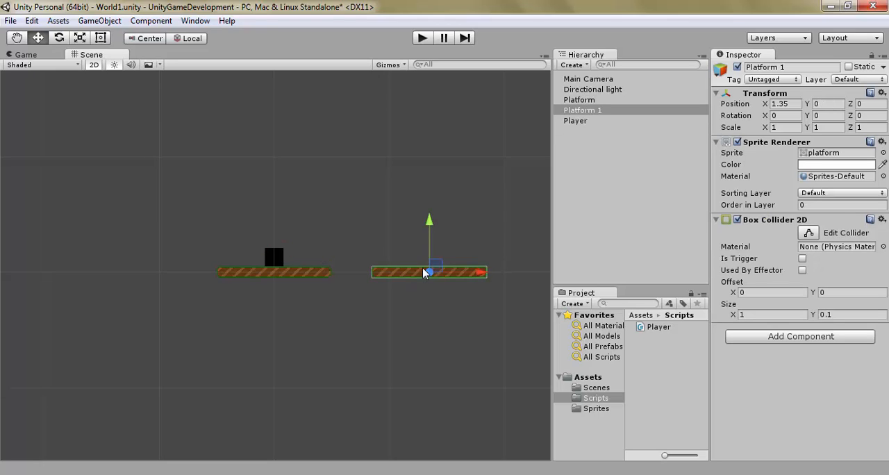
{"action": "left_click", "coordinate": [59, 38]}
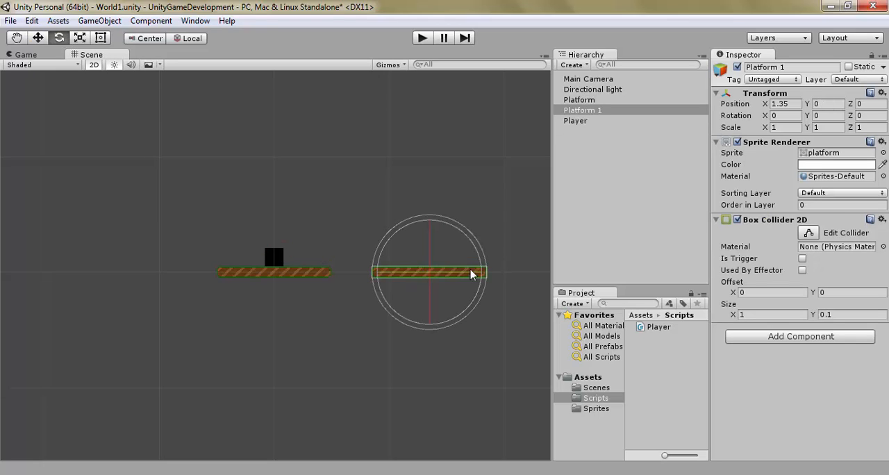
{"action": "left_click_drag", "start_coordinate": [474, 251], "coordinate": [458, 228]}
Step: Move the tilted Platform 1 closer to the original platform, to about X 1.09 and Y 0.18
{"action": "key", "text": "w"}
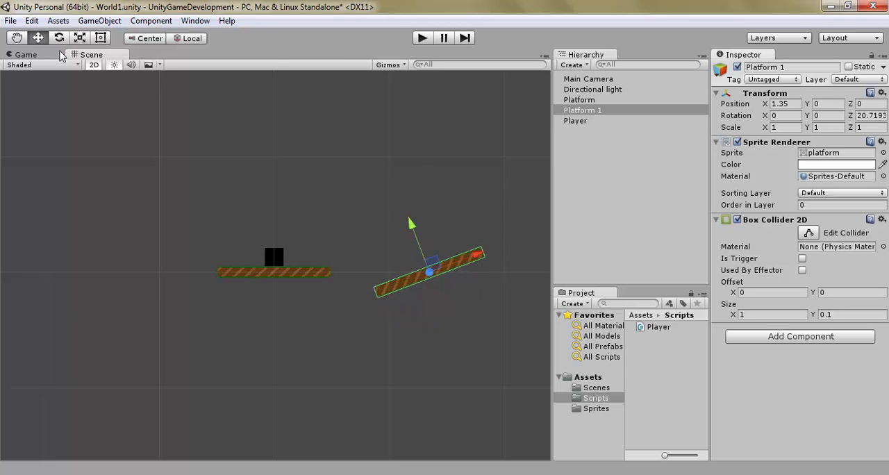
{"action": "left_click", "coordinate": [399, 260]}
{"action": "left_click", "coordinate": [421, 273]}
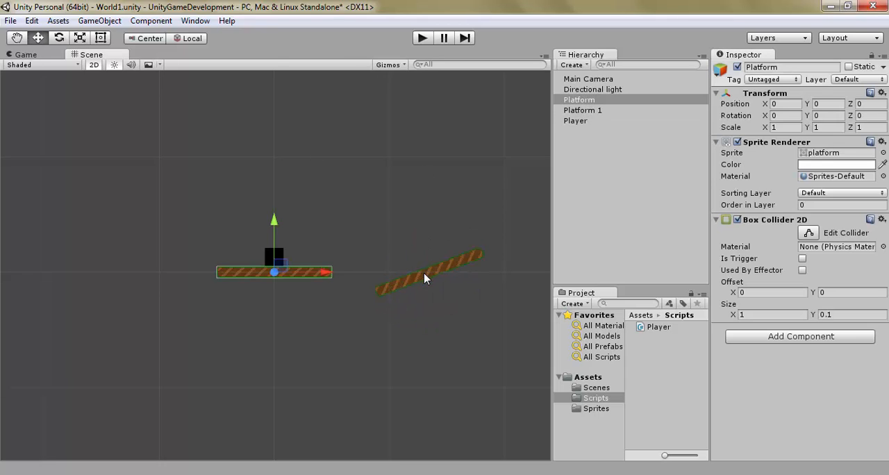
{"action": "left_click", "coordinate": [421, 274]}
{"action": "left_click_drag", "start_coordinate": [428, 273], "coordinate": [406, 206]}
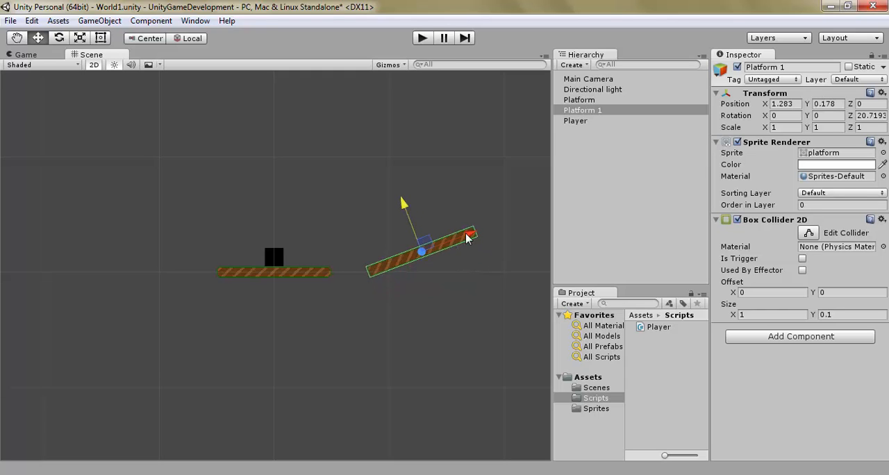
{"action": "left_click_drag", "start_coordinate": [466, 238], "coordinate": [416, 243]}
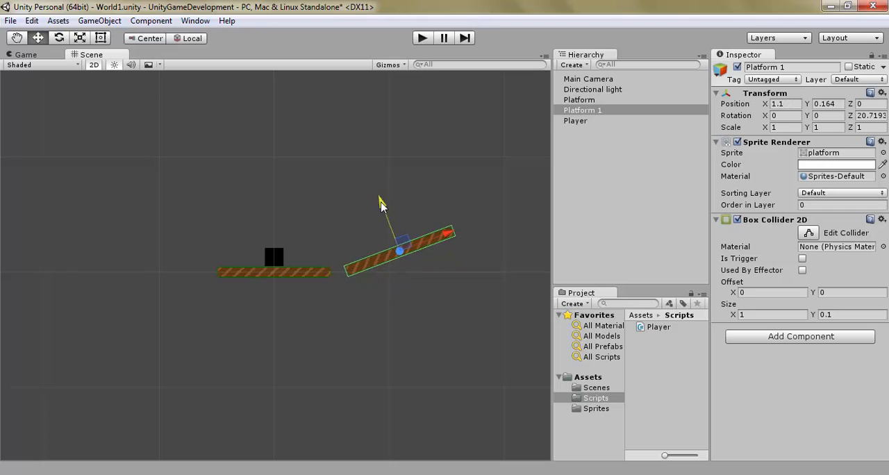
Step: Playtest jumping the Player between the flat and tilted platforms and moving along the slope, and stop the game
{"action": "left_click", "coordinate": [423, 39]}
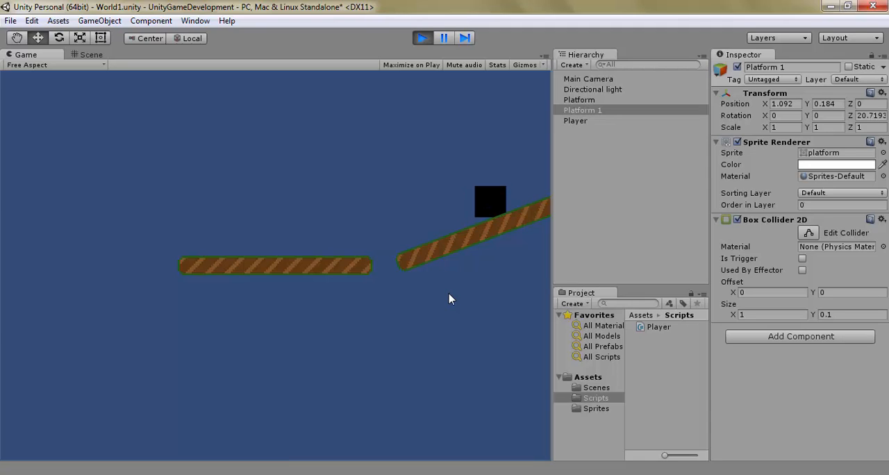
{"action": "key", "text": "Left"}
{"action": "key", "text": "space"}
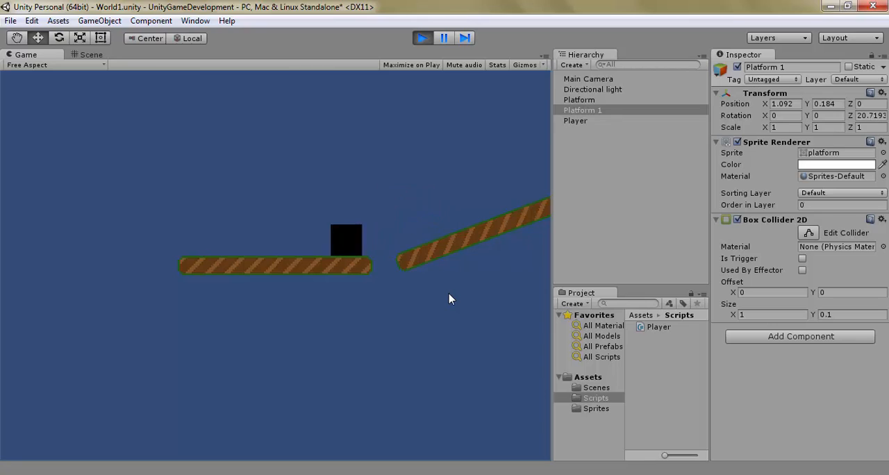
{"action": "key", "text": "Right"}
{"action": "key", "text": "space"}
{"action": "key", "text": "a"}
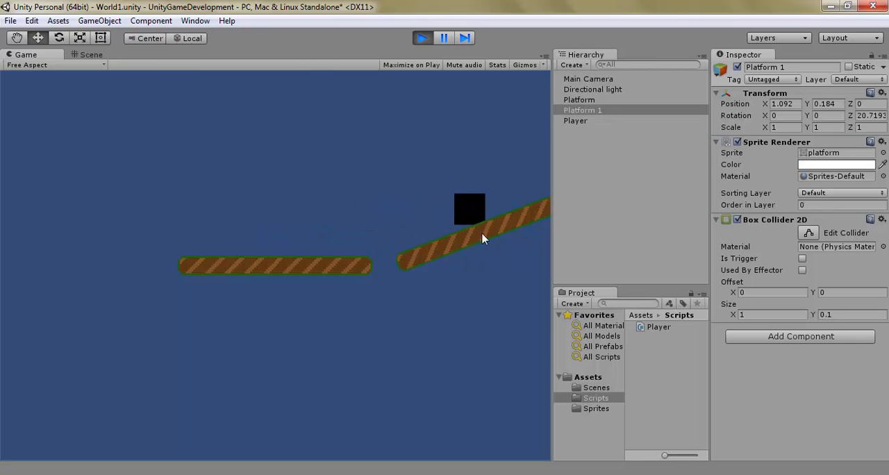
{"action": "key", "text": "d"}
{"action": "key", "text": "a"}
{"action": "key", "text": "d"}
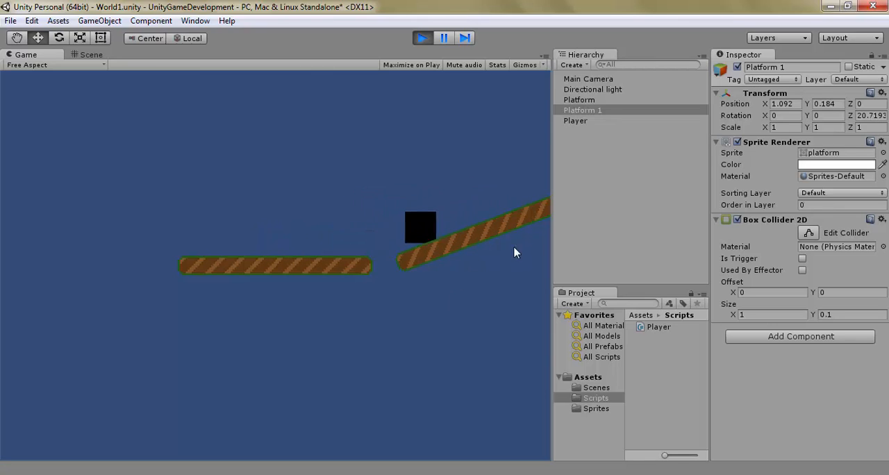
{"action": "key", "text": "a"}
{"action": "key", "text": "d"}
{"action": "key", "text": "d"}
{"action": "key", "text": "a"}
{"action": "key", "text": "d"}
{"action": "left_click", "coordinate": [423, 39]}
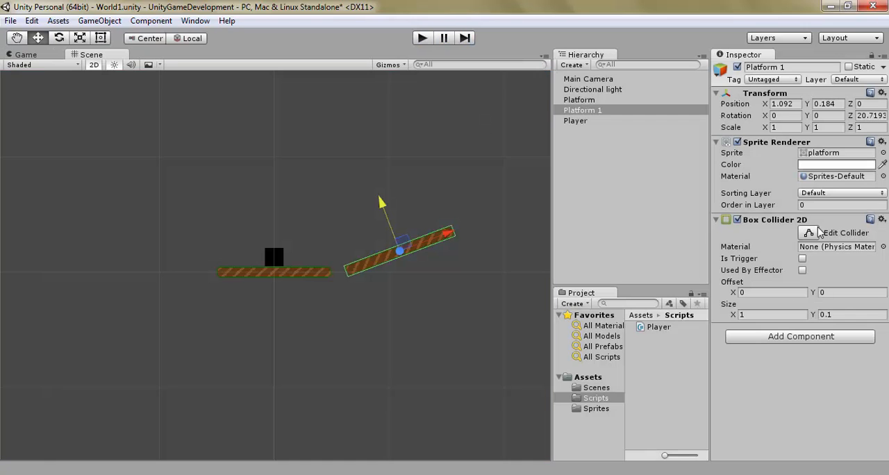
Step: Disable the Player's Circle Collider 2D and add a Box Collider 2D component to it
{"action": "left_click", "coordinate": [597, 122]}
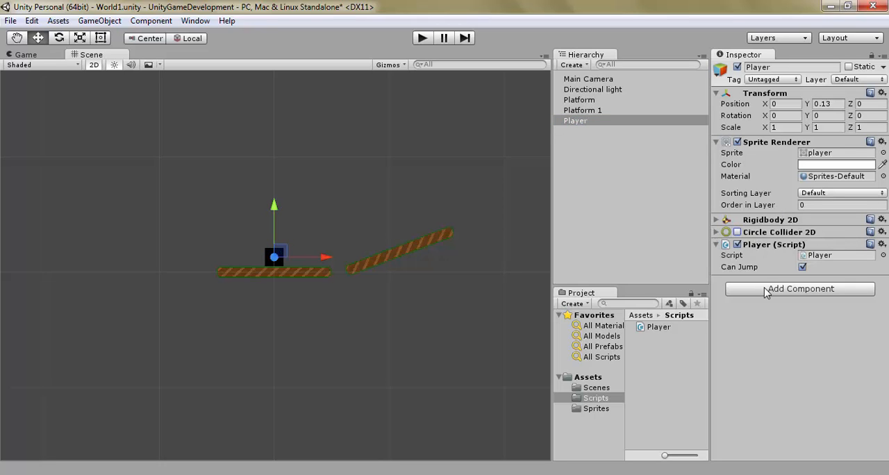
{"action": "left_click", "coordinate": [792, 289]}
{"action": "left_click", "coordinate": [764, 155]}
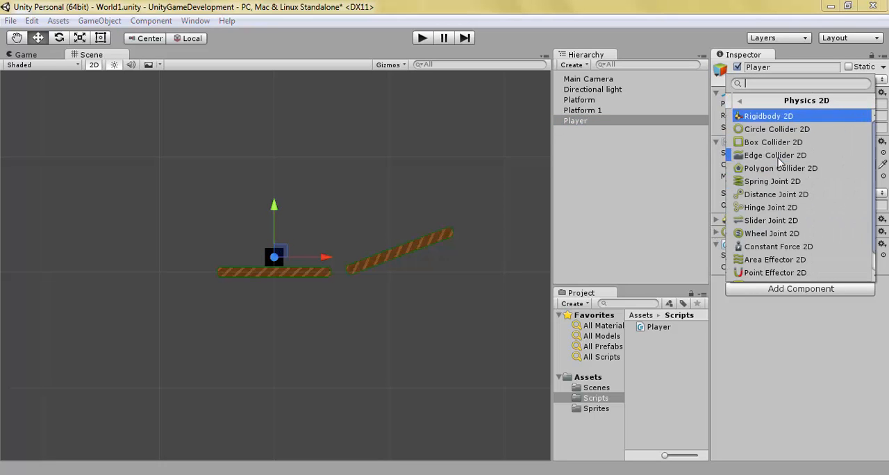
{"action": "left_click", "coordinate": [777, 143]}
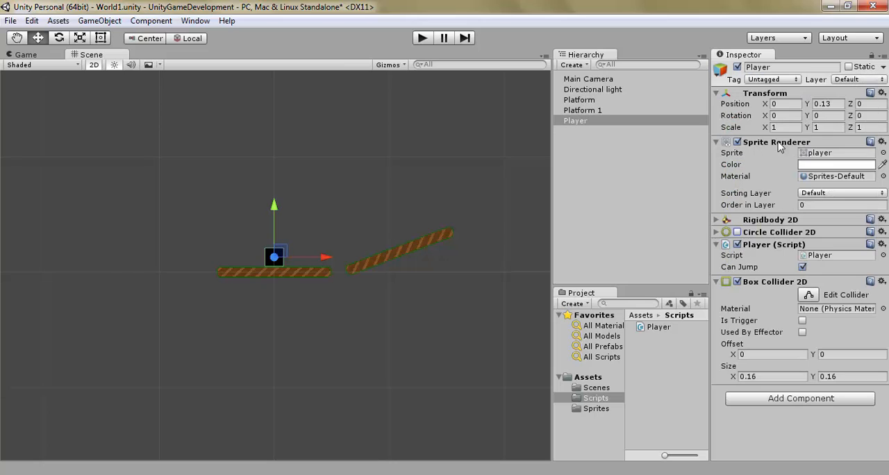
Step: Playtest moving and jumping the Player onto the tilted platform with its box collider, and stop the game
{"action": "left_click", "coordinate": [422, 38]}
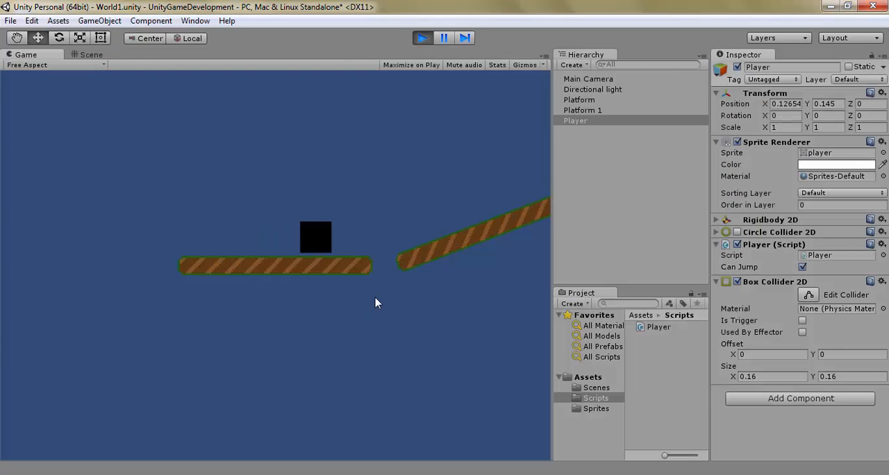
{"action": "key", "text": "a"}
{"action": "key", "text": "d"}
{"action": "key", "text": "space"}
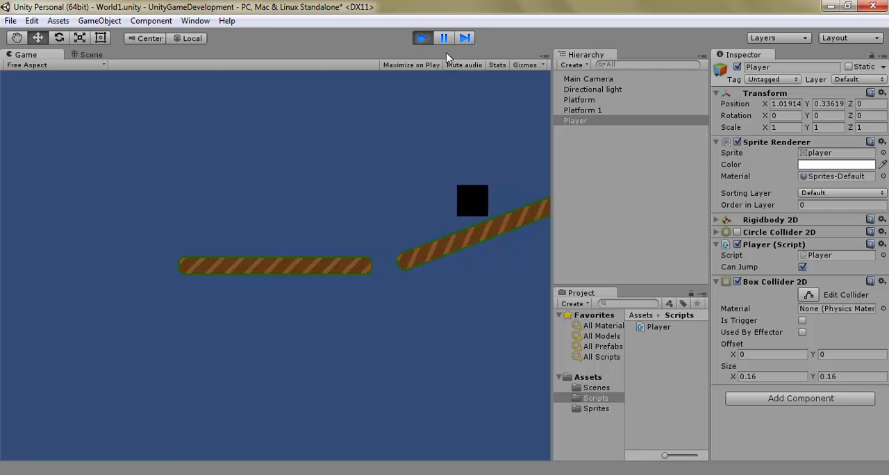
{"action": "left_click", "coordinate": [422, 39]}
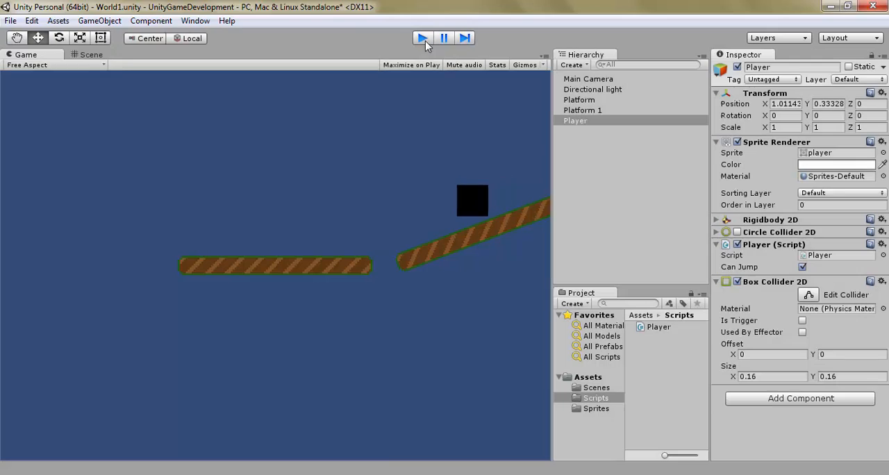
Step: Set the size of the Player's Box Collider 2D to X 0.15 and Y 0.15
{"action": "left_click", "coordinate": [774, 377]}
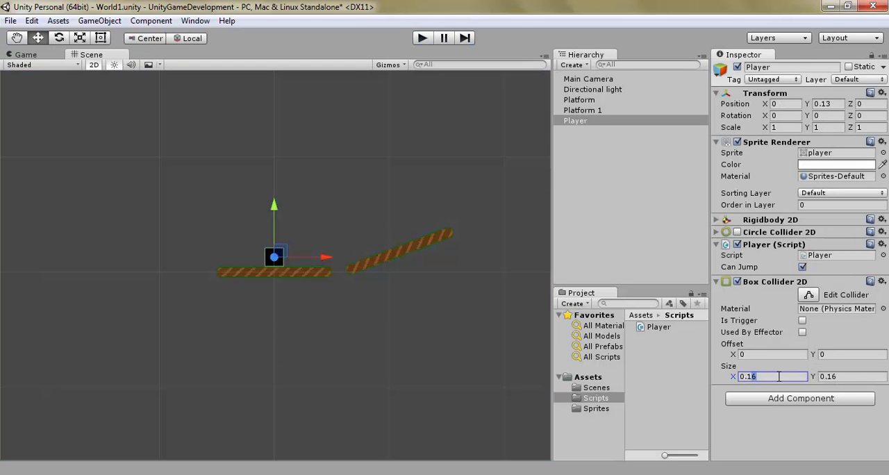
{"action": "type", "text": "0.15"}
{"action": "left_click", "coordinate": [848, 376]}
{"action": "type", "text": "0.15"}
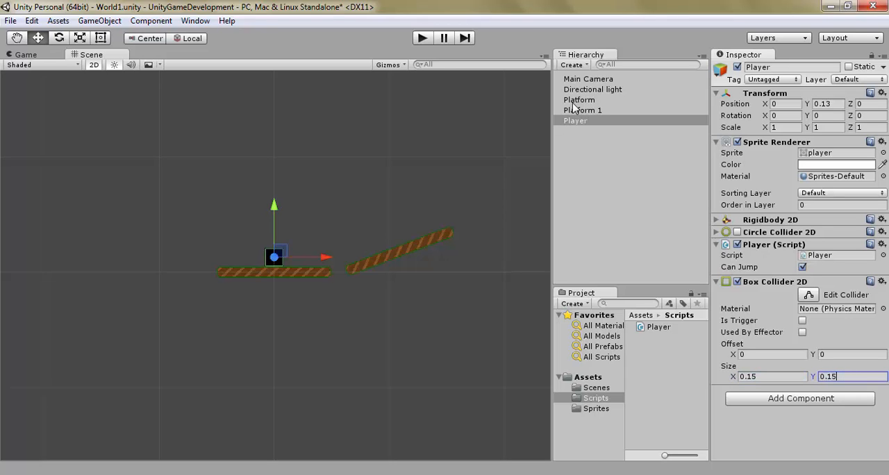
Step: Run the game and reduce the Player's Box Collider 2D size to 0.14, and further to X 0.13 and Y 0.13
{"action": "left_click", "coordinate": [421, 38]}
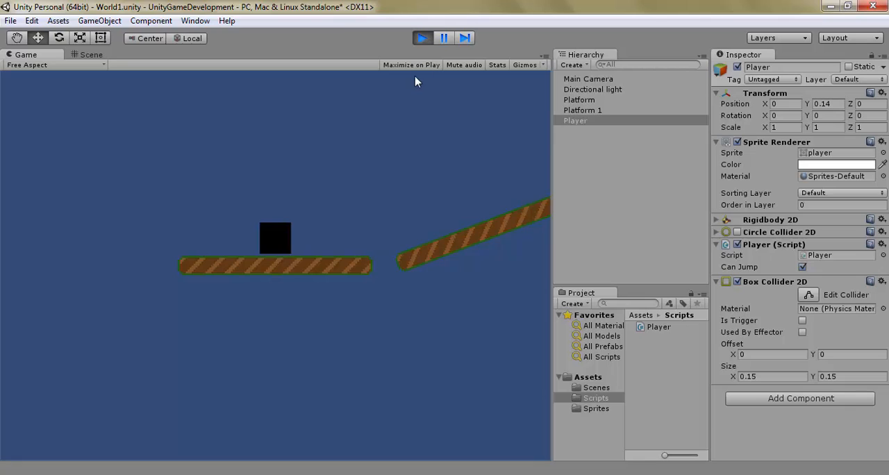
{"action": "left_click", "coordinate": [754, 376]}
{"action": "left_click", "coordinate": [827, 376]}
{"action": "type", "text": "0.14"}
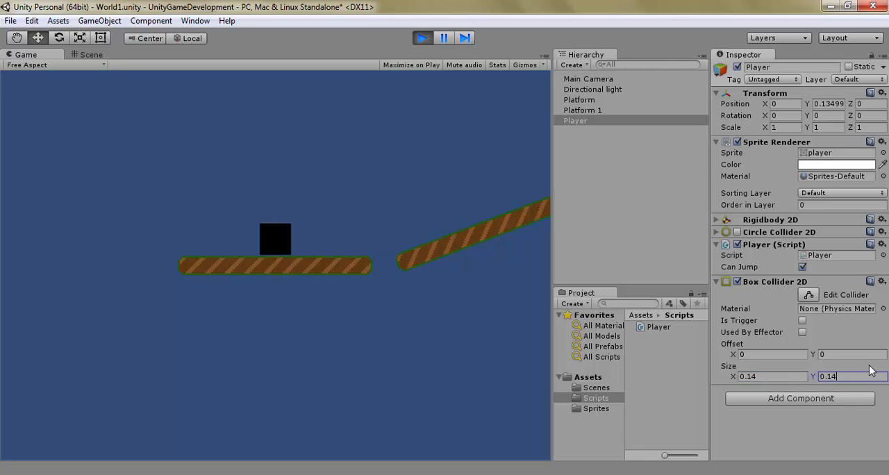
{"action": "key", "text": "BackSpace"}
{"action": "type", "text": "3"}
{"action": "left_click", "coordinate": [773, 379]}
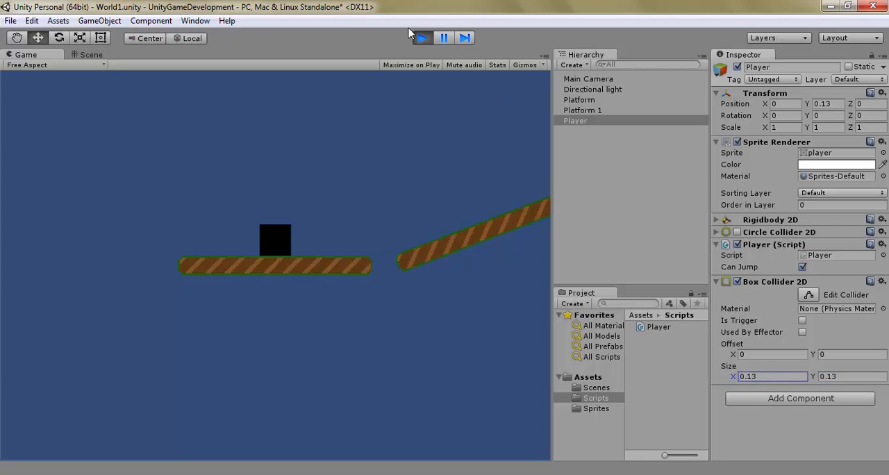
Step: Playtest moving and jumping the Player between the flat and tilted platforms with the 0.13 box collider, and stop the game
{"action": "left_click", "coordinate": [402, 233]}
{"action": "key", "text": "Right"}
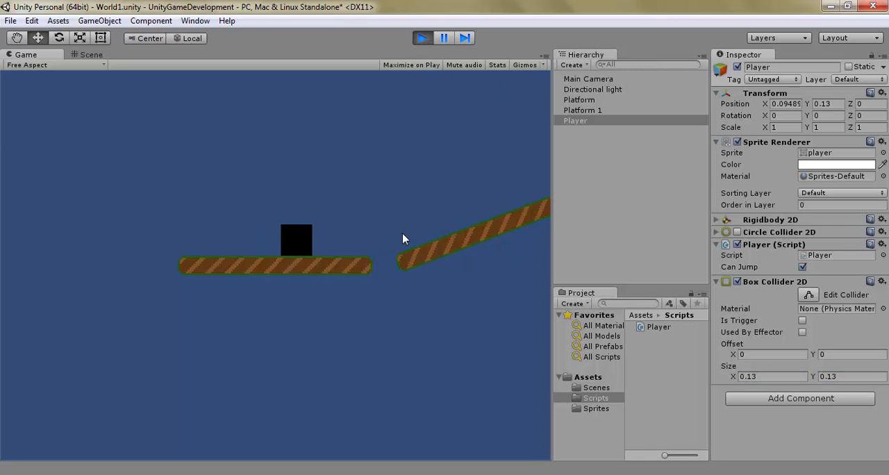
{"action": "key", "text": "Left"}
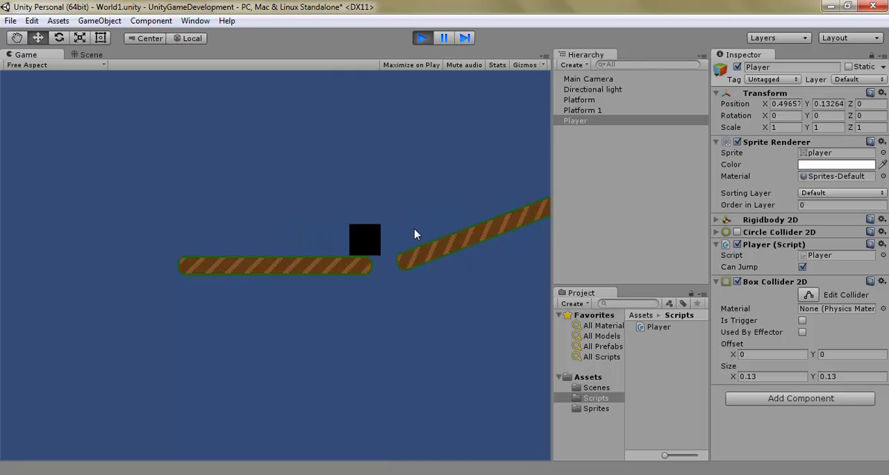
{"action": "key", "text": "space"}
{"action": "key", "text": "Right"}
{"action": "key", "text": "Right"}
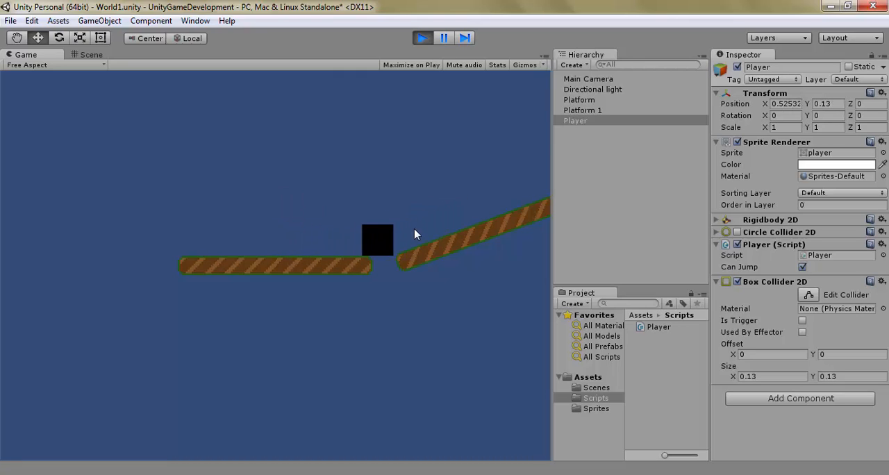
{"action": "key", "text": "space"}
{"action": "key", "text": "Left"}
{"action": "key", "text": "space"}
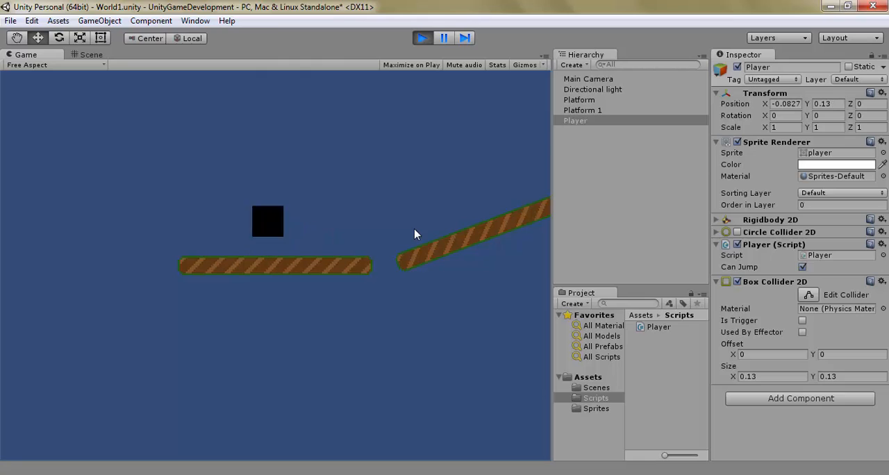
{"action": "key", "text": "Right"}
{"action": "key", "text": "space"}
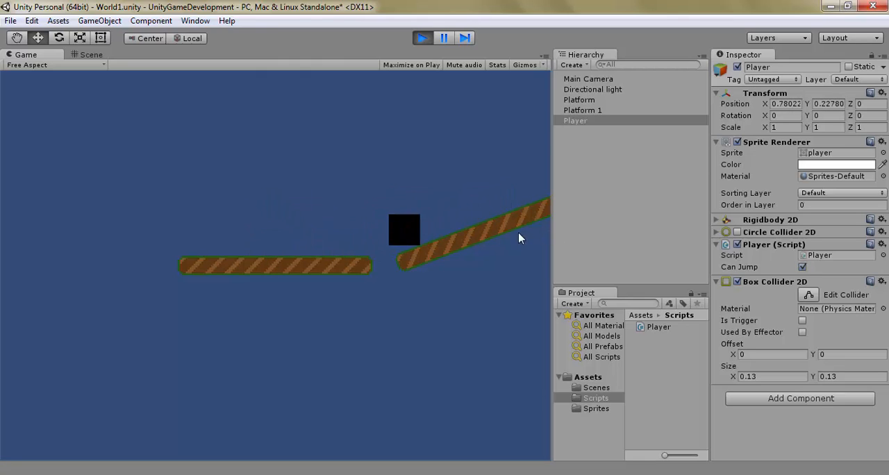
{"action": "key", "text": "Right"}
{"action": "key", "text": "Left"}
{"action": "key", "text": "space"}
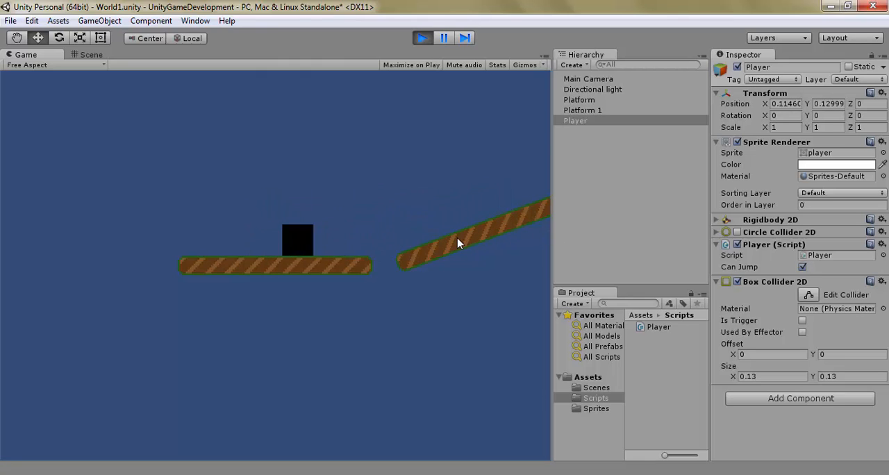
{"action": "key", "text": "Right"}
{"action": "key", "text": "space"}
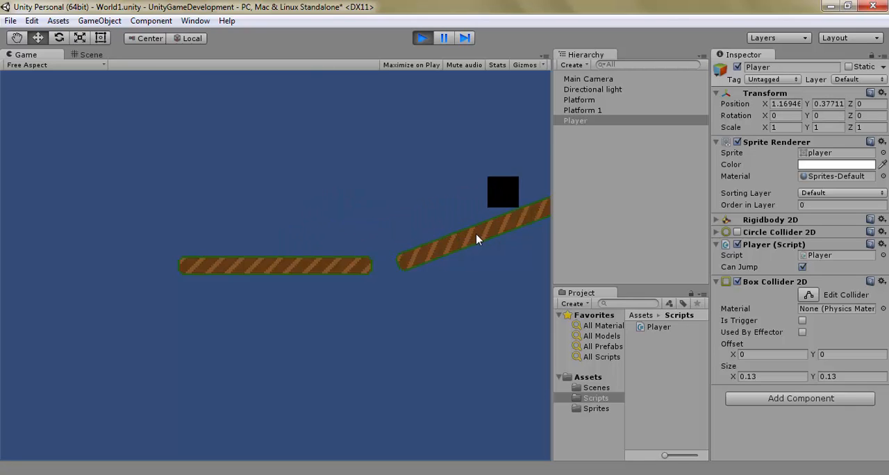
{"action": "key", "text": "Left"}
{"action": "key", "text": "Right"}
{"action": "key", "text": "Left"}
{"action": "key", "text": "space"}
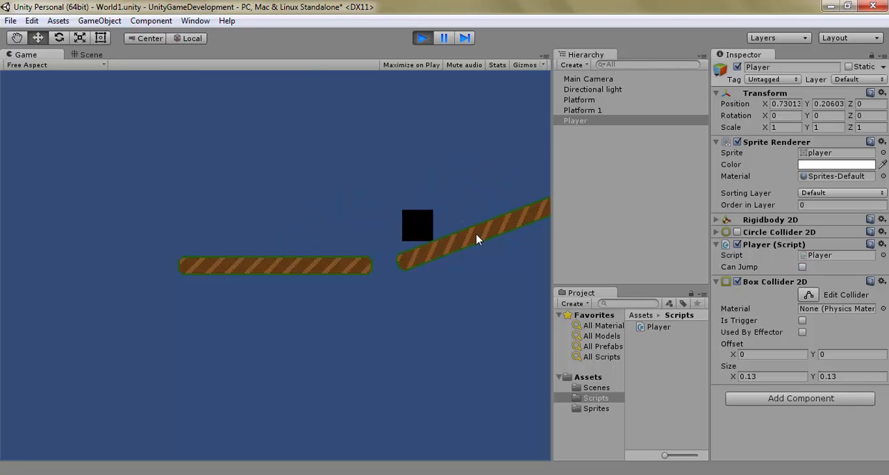
{"action": "key", "text": "Right"}
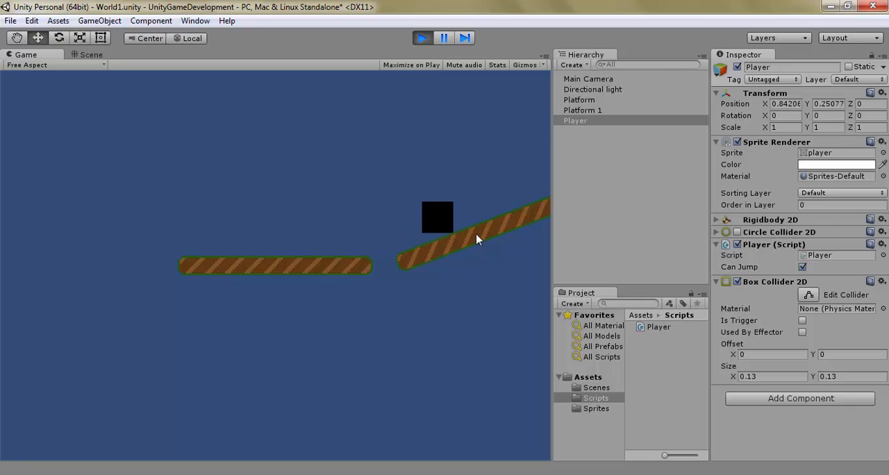
{"action": "key", "text": "Left"}
{"action": "key", "text": "Right"}
{"action": "key", "text": "space"}
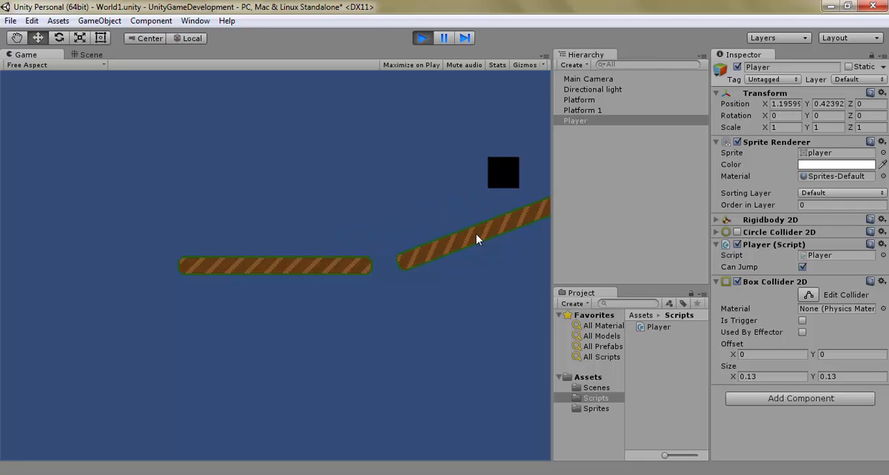
{"action": "key", "text": "Left"}
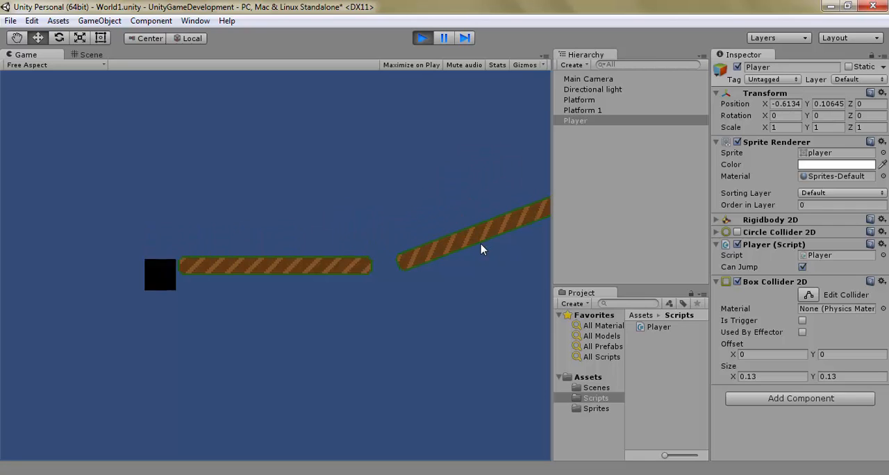
{"action": "left_click", "coordinate": [422, 38]}
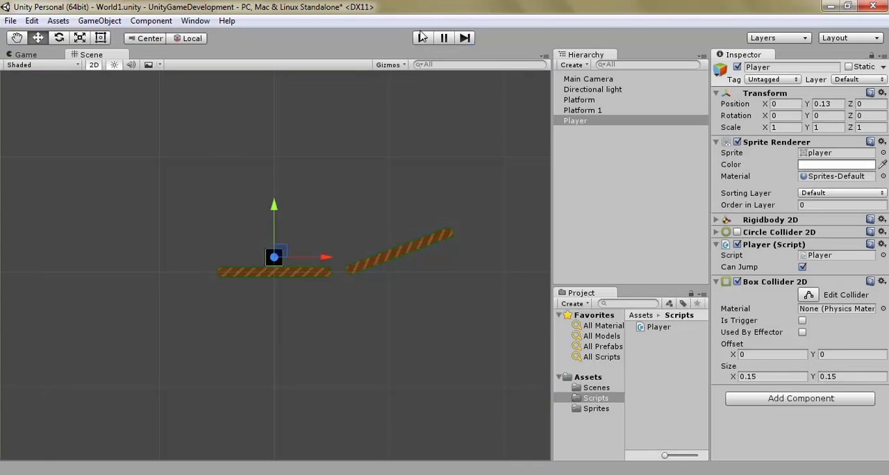
Step: Run the game again to test moving the Player on the flat platform with the 0.15 box collider, and stop it
{"action": "left_click", "coordinate": [422, 38]}
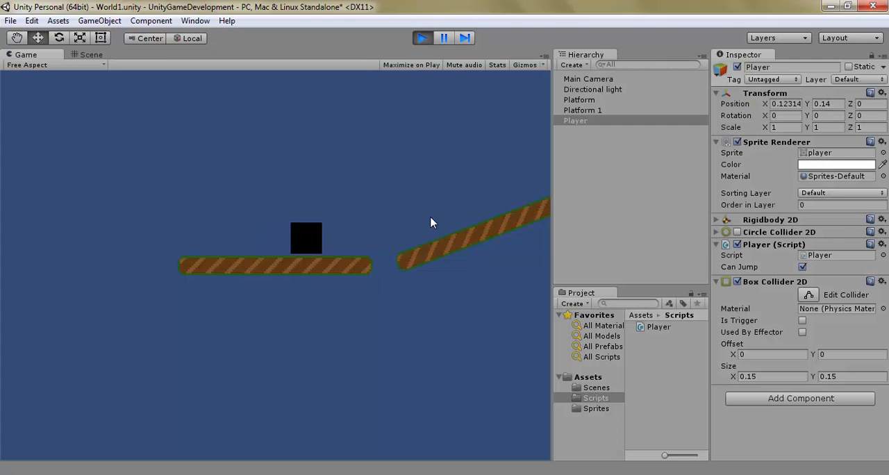
{"action": "key", "text": "d"}
{"action": "key", "text": "a"}
{"action": "left_click", "coordinate": [419, 38]}
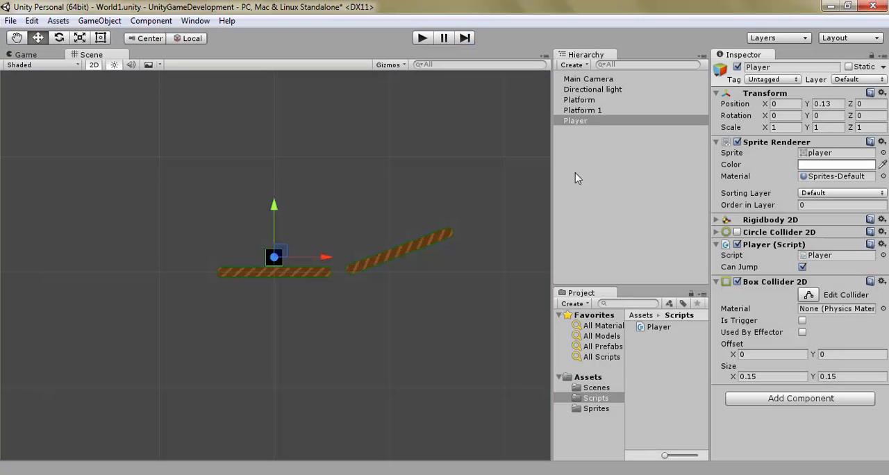
Step: Remove the Box Collider 2D component from the Player and enable its Circle Collider 2D
{"action": "right_click", "coordinate": [770, 282]}
{"action": "left_click", "coordinate": [781, 309]}
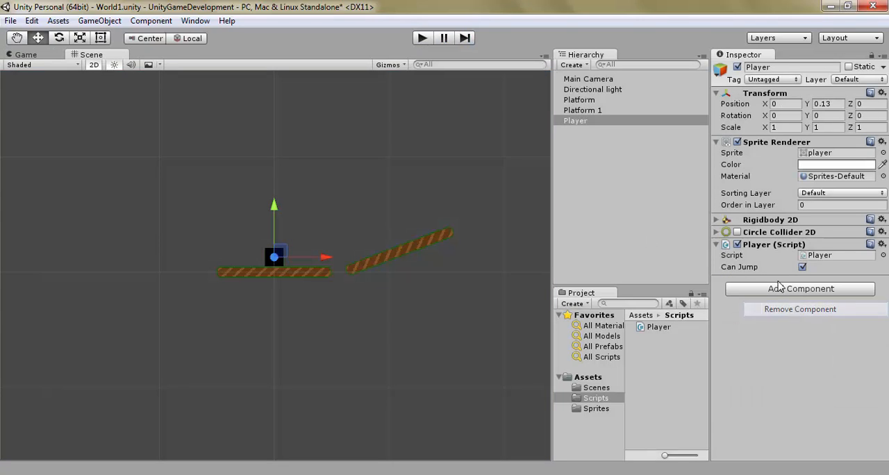
{"action": "left_click", "coordinate": [737, 232]}
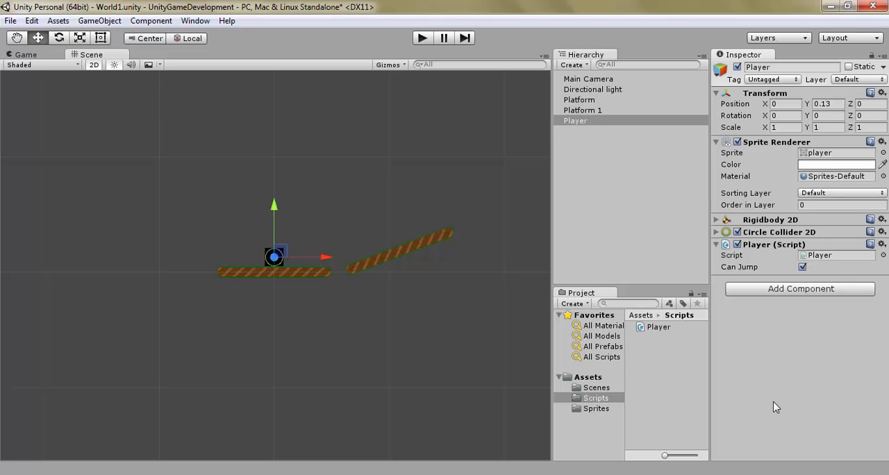
Step: Playtest moving and jumping the Player between both platforms with the circle collider, and stop the game
{"action": "left_click", "coordinate": [422, 39]}
{"action": "key", "text": "Right"}
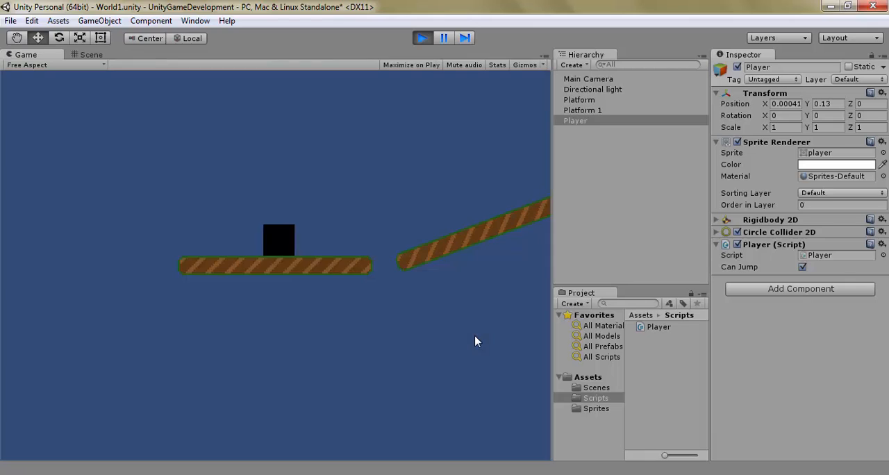
{"action": "key", "text": "space"}
{"action": "key", "text": "Right"}
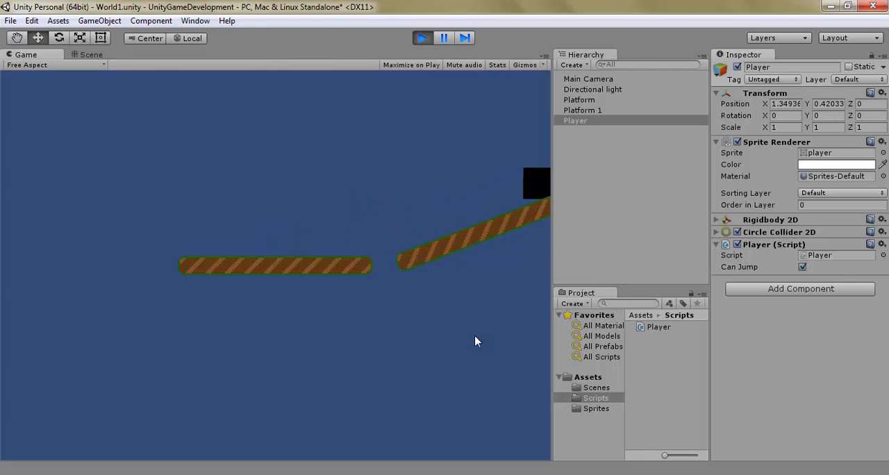
{"action": "key", "text": "Left"}
{"action": "key", "text": "Right"}
{"action": "key", "text": "Left"}
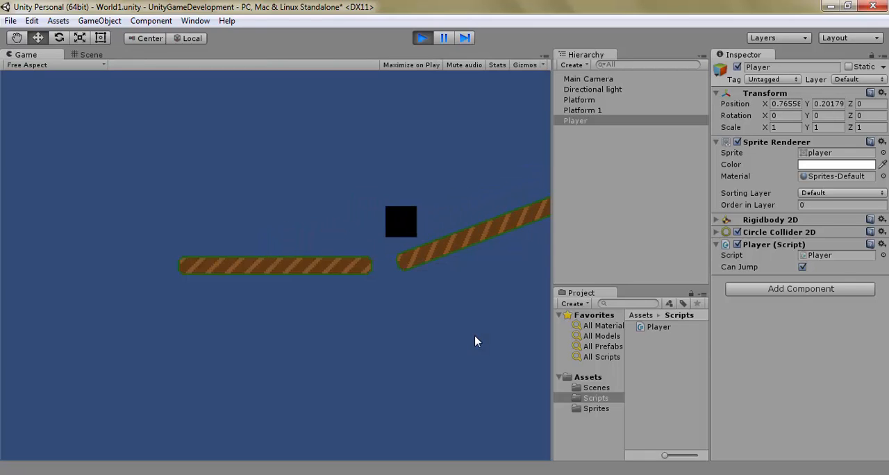
{"action": "key", "text": "space"}
{"action": "key", "text": "Right"}
{"action": "key", "text": "Right"}
{"action": "key", "text": "space"}
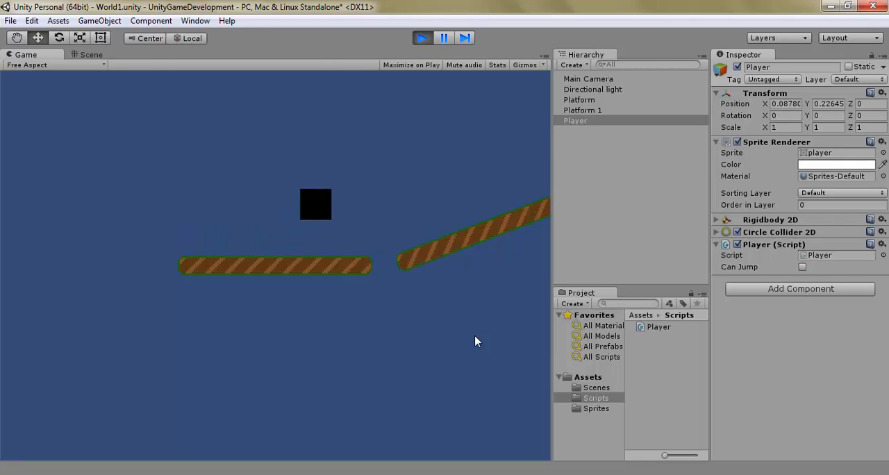
{"action": "key", "text": "space"}
{"action": "key", "text": "Left"}
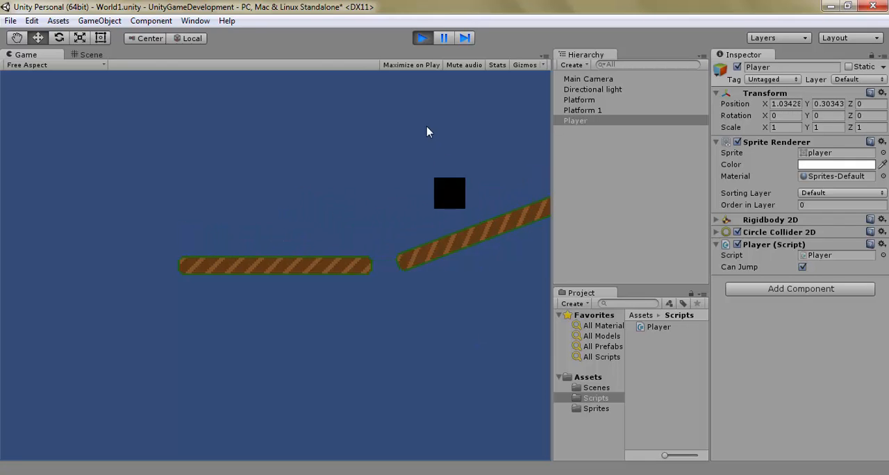
{"action": "left_click", "coordinate": [422, 39]}
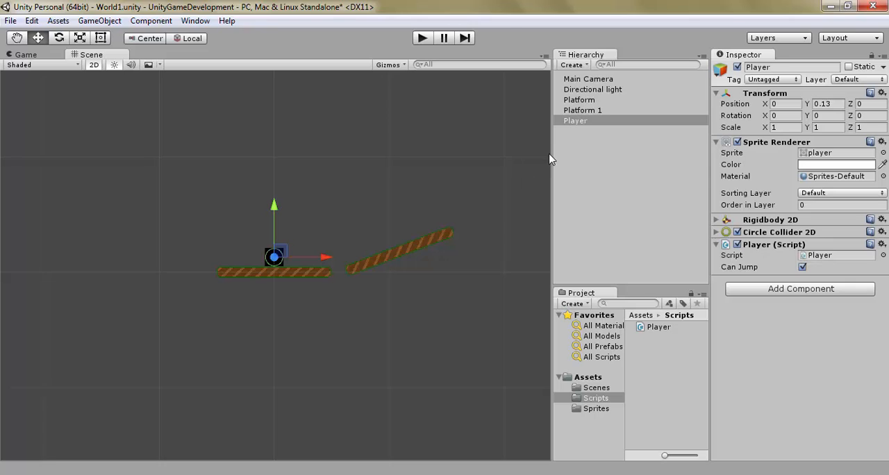
Step: Create a new C Sharp script named CameraFollow as a component on the Main Camera
{"action": "left_click", "coordinate": [620, 80]}
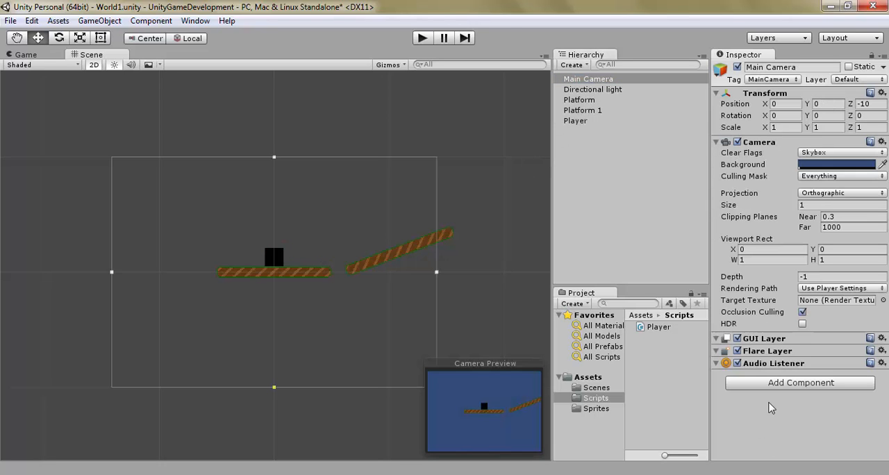
{"action": "left_click", "coordinate": [785, 382]}
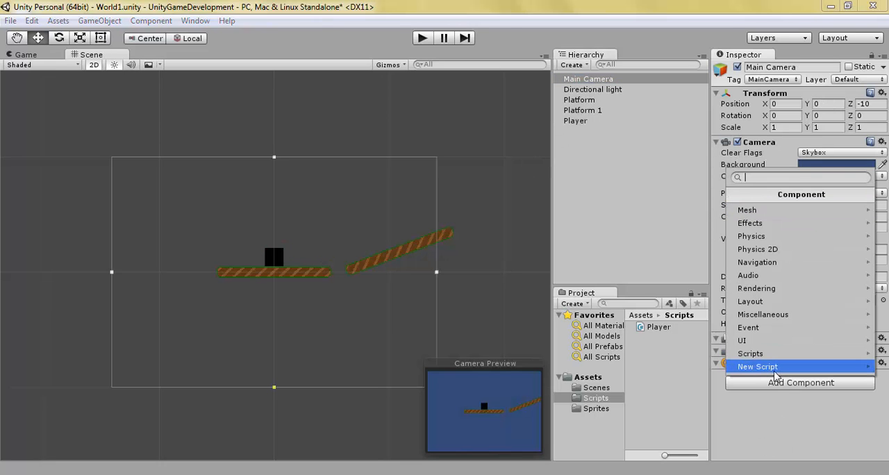
{"action": "type", "text": "Camera"}
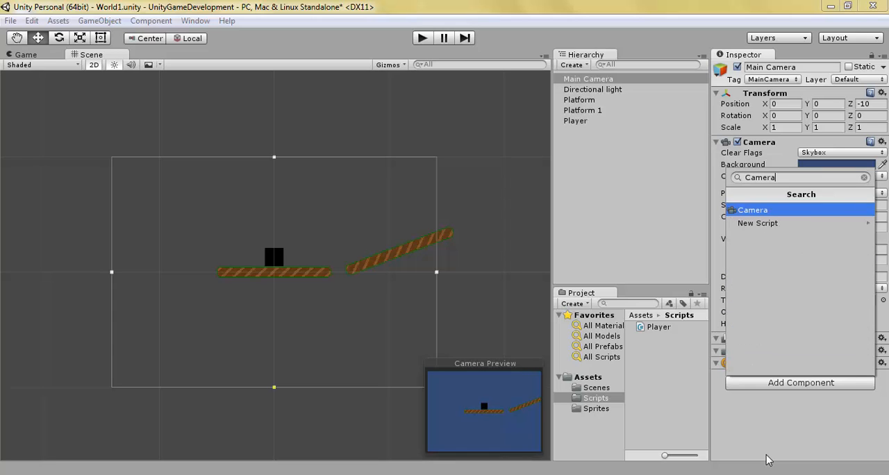
{"action": "type", "text": "Follow"}
{"action": "key", "text": "Return"}
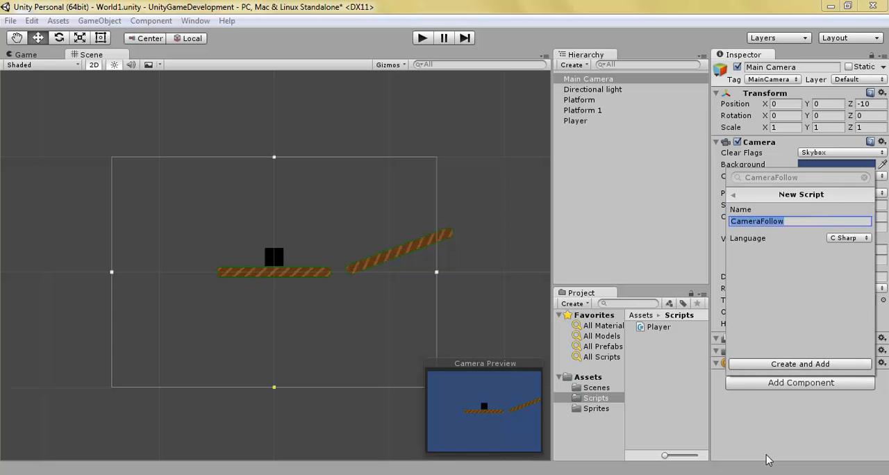
{"action": "key", "text": "Return"}
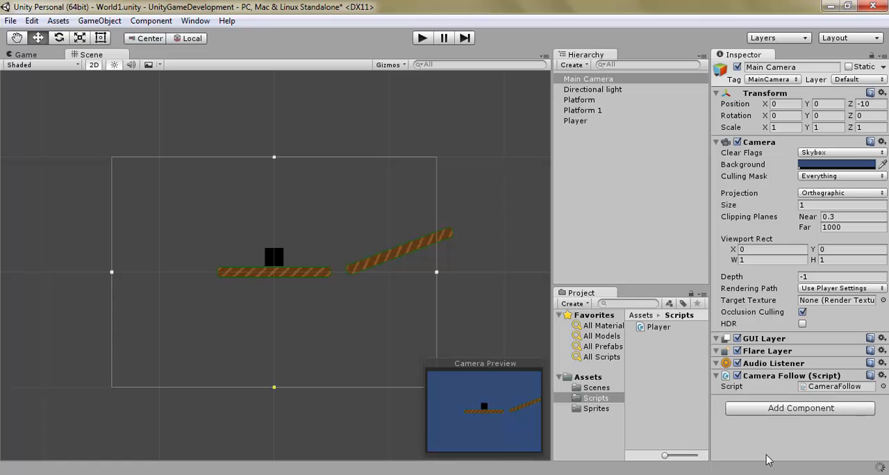
Step: Move the CameraFollow script from Assets into the Scripts folder and open it in MonoDevelop
{"action": "left_click", "coordinate": [596, 379]}
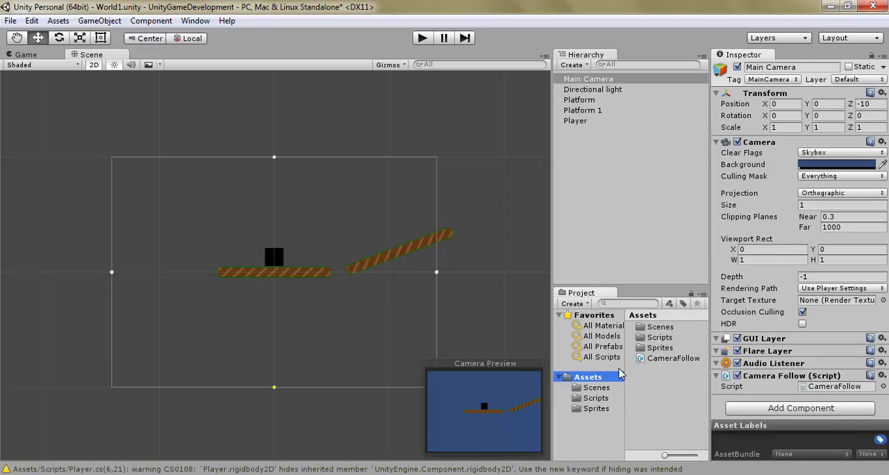
{"action": "left_click_drag", "start_coordinate": [673, 357], "coordinate": [666, 342]}
{"action": "left_click", "coordinate": [840, 387]}
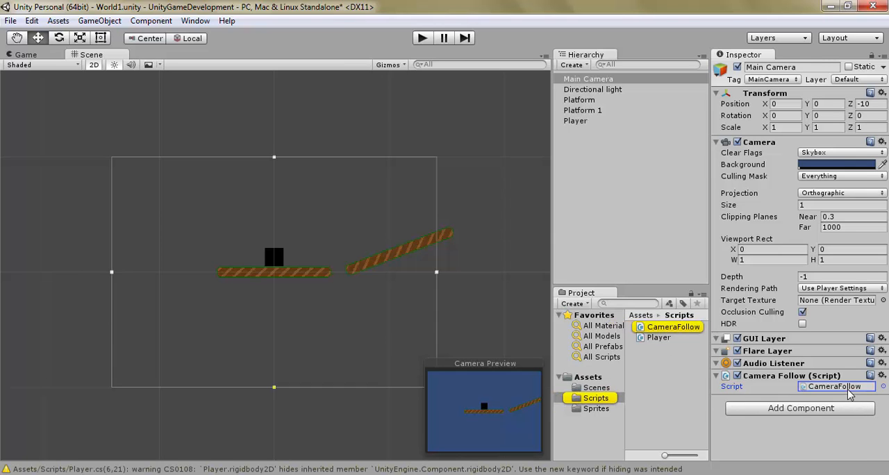
{"action": "left_click", "coordinate": [213, 390]}
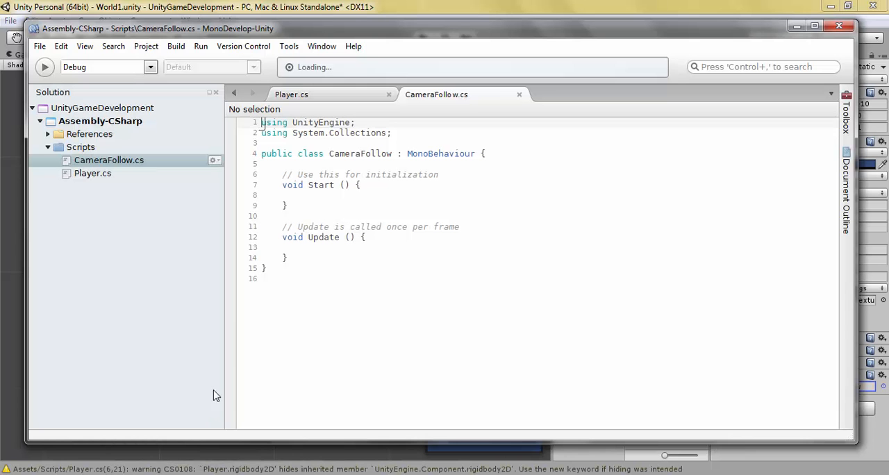
Step: Declare the field "GameObject target;" at the start of the CameraFollow class, above the Start method's comment
{"action": "left_click", "coordinate": [379, 158]}
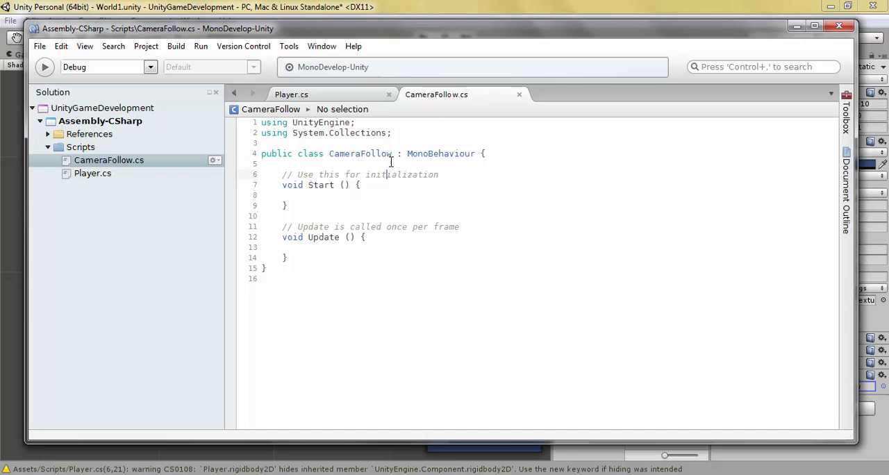
{"action": "key", "text": "Return"}
{"action": "key", "text": "Return"}
{"action": "key", "text": "Up"}
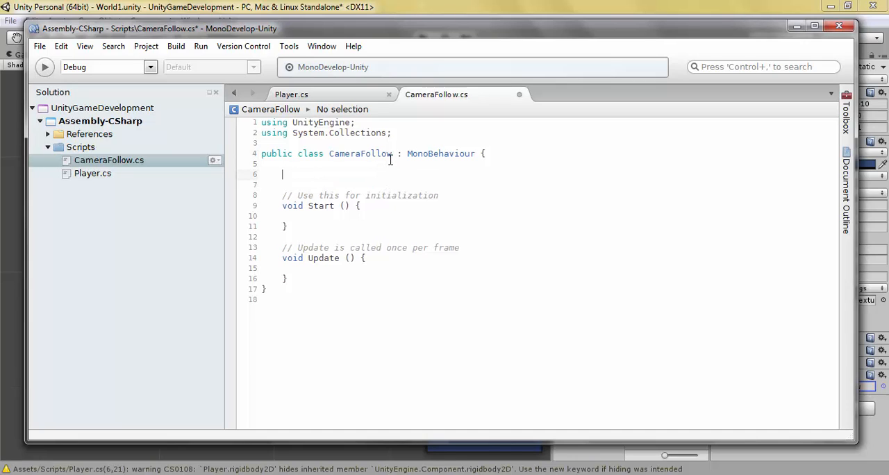
{"action": "type", "text": "GameObject target;"}
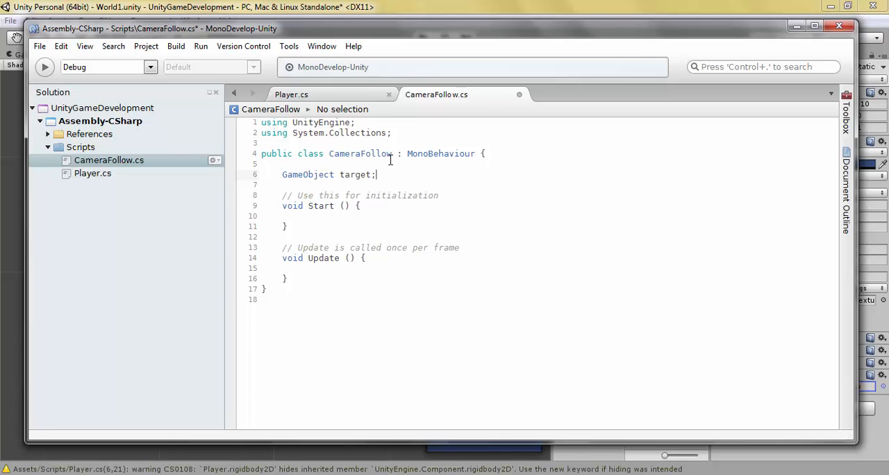
Step: Delete the Start method with its initialization comment, and place the cursor in the empty body of Update
{"action": "left_click_drag", "start_coordinate": [280, 192], "coordinate": [324, 227]}
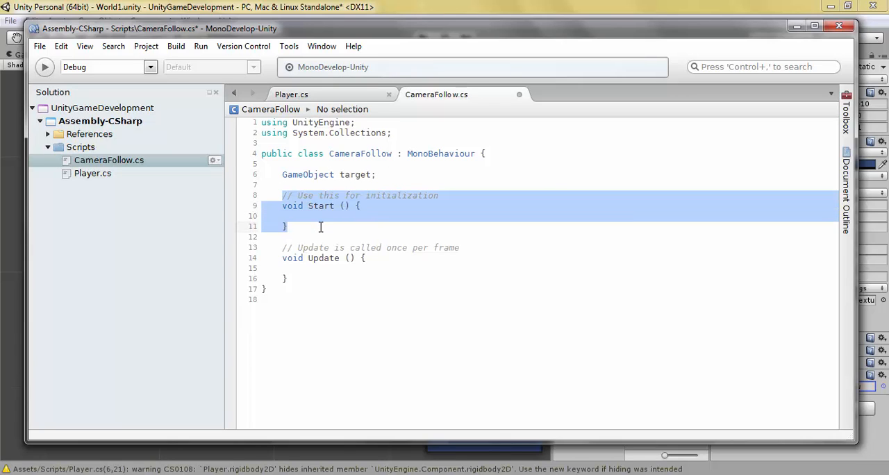
{"action": "key", "text": "BackSpace"}
{"action": "key", "text": "BackSpace"}
{"action": "left_click", "coordinate": [414, 218]}
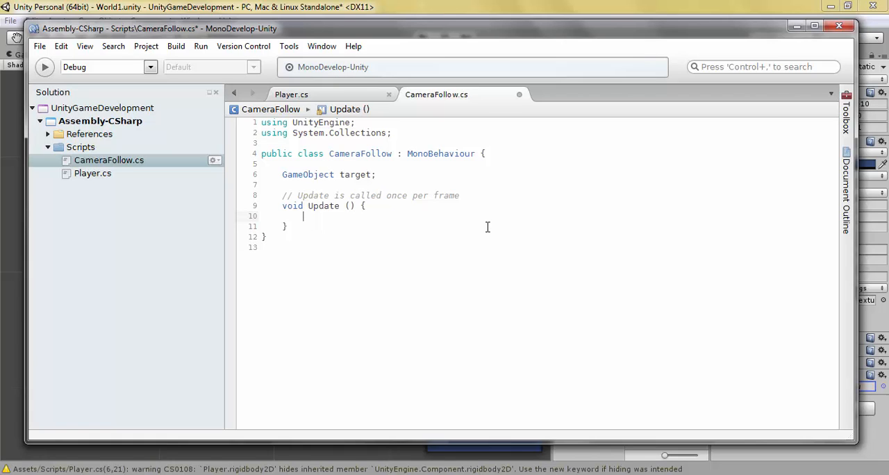
Step: Delete the comment above the Update method, rename the method to FixedUpdate, and place the cursor in its empty body
{"action": "left_click_drag", "start_coordinate": [262, 195], "coordinate": [506, 195]}
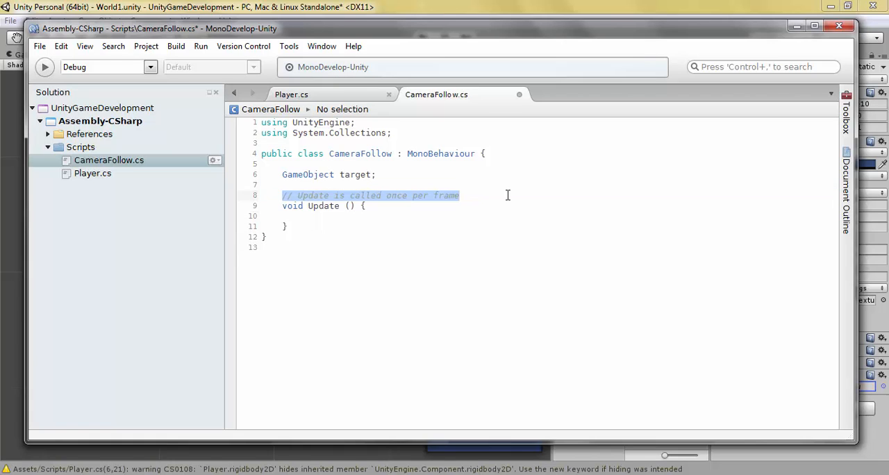
{"action": "key", "text": "BackSpace"}
{"action": "key", "text": "Delete"}
{"action": "left_click", "coordinate": [305, 195]}
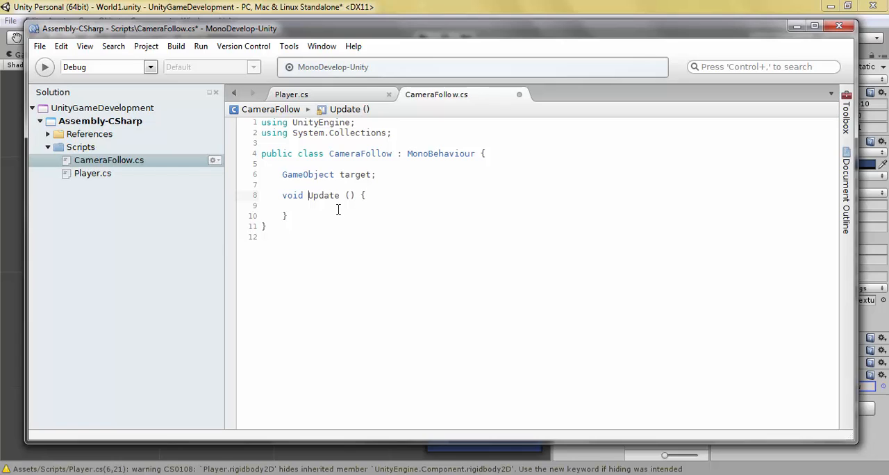
{"action": "type", "text": "Fixed"}
{"action": "left_click", "coordinate": [379, 210]}
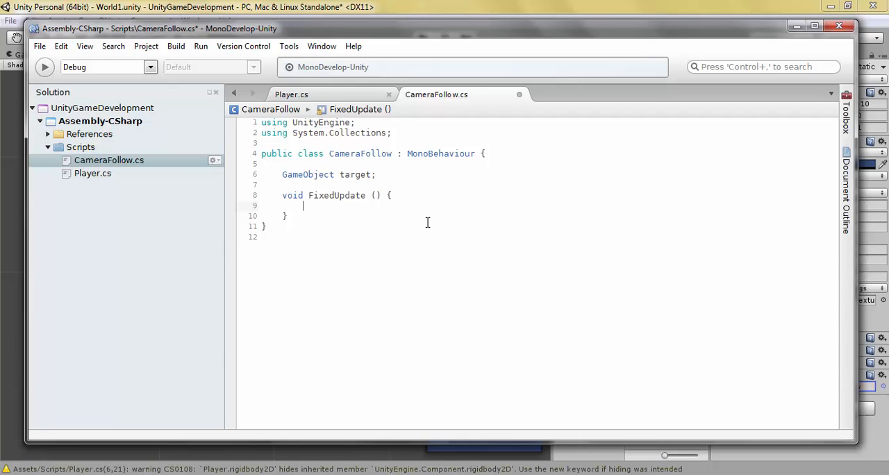
Step: Begin an assignment in the FixedUpdate body with "transform.position = new Vector3"
{"action": "type", "text": "transform-"}
{"action": "type", "text": "p"}
{"action": "key", "text": "BackSpace"}
{"action": "key", "text": "BackSpace"}
{"action": "type", "text": ".position "}
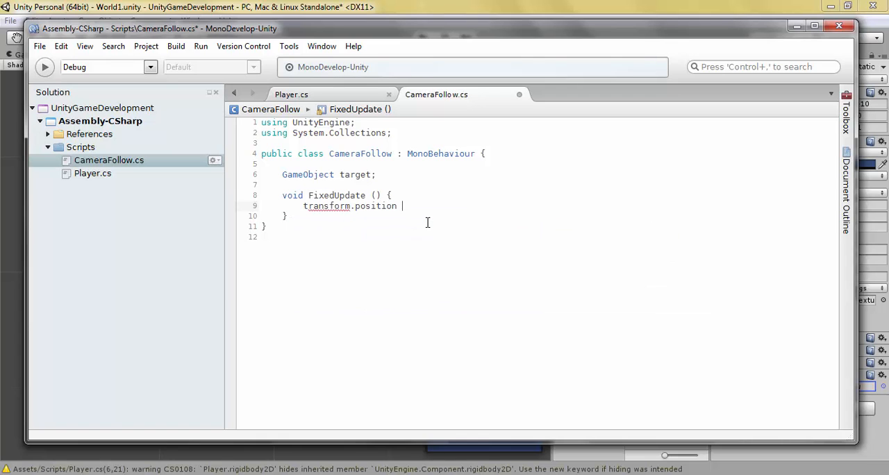
{"action": "type", "text": "= new Vector"}
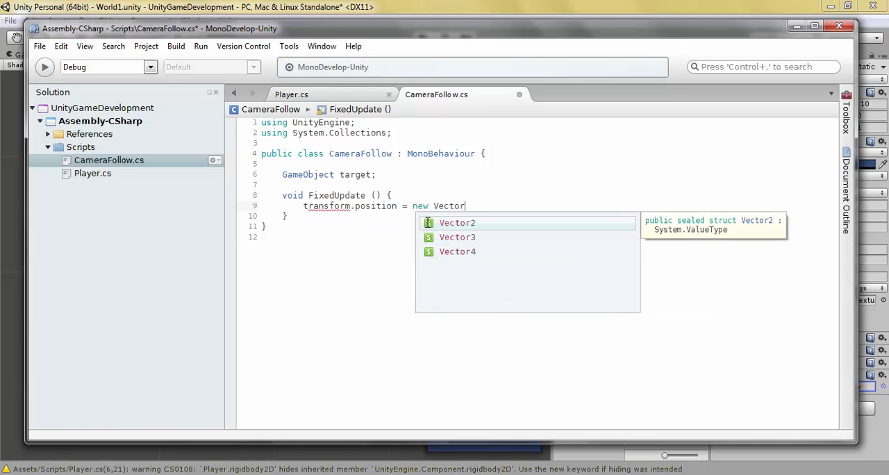
{"action": "type", "text": "3("}
{"action": "type", "text": "tar"}
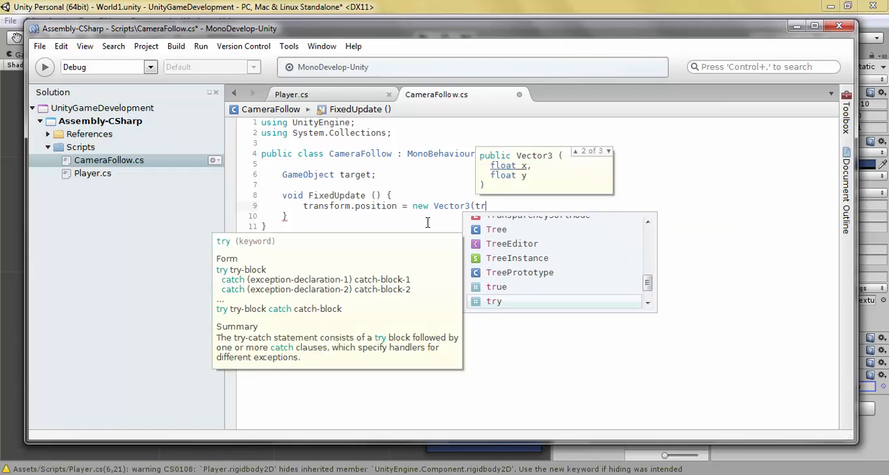
{"action": "type", "text": "get.p"}
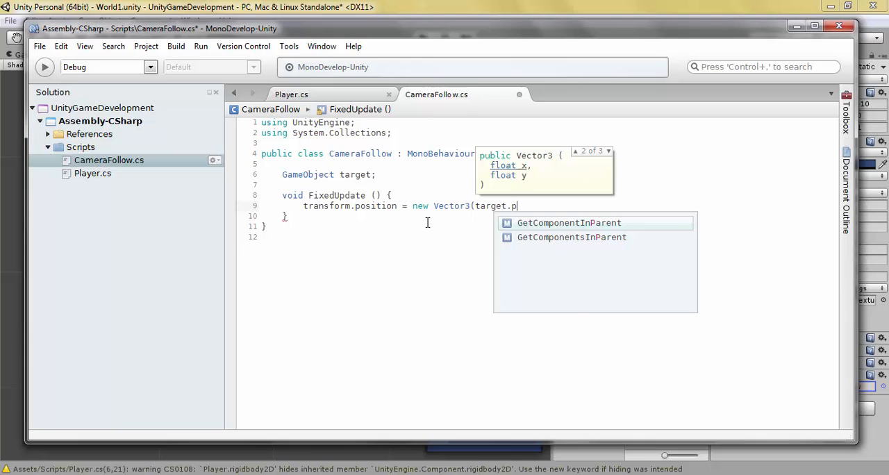
Step: Open the Vector3 argument list and enter "target.transform.position.x" as the x argument
{"action": "key", "text": "BackSpace"}
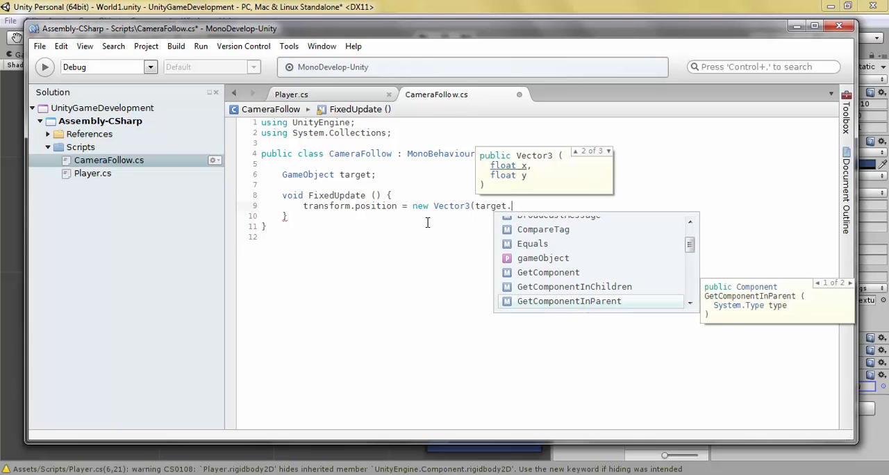
{"action": "type", "text": "transform.po"}
{"action": "type", "text": "sition."}
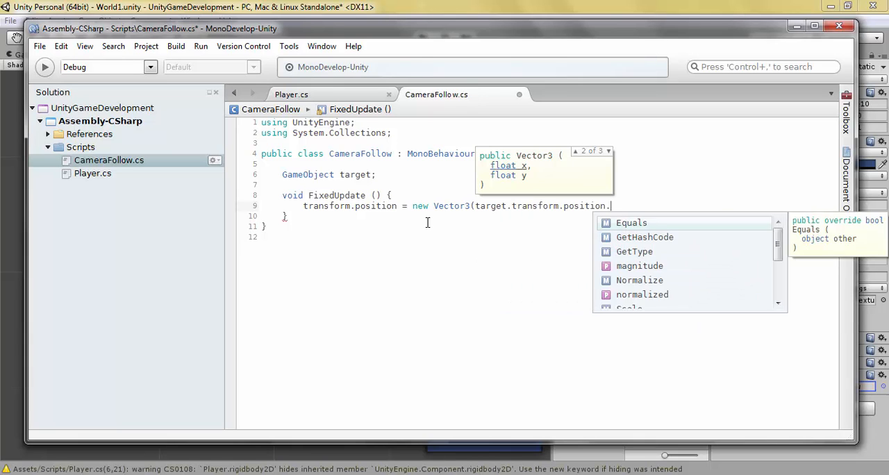
{"action": "type", "text": "x,"}
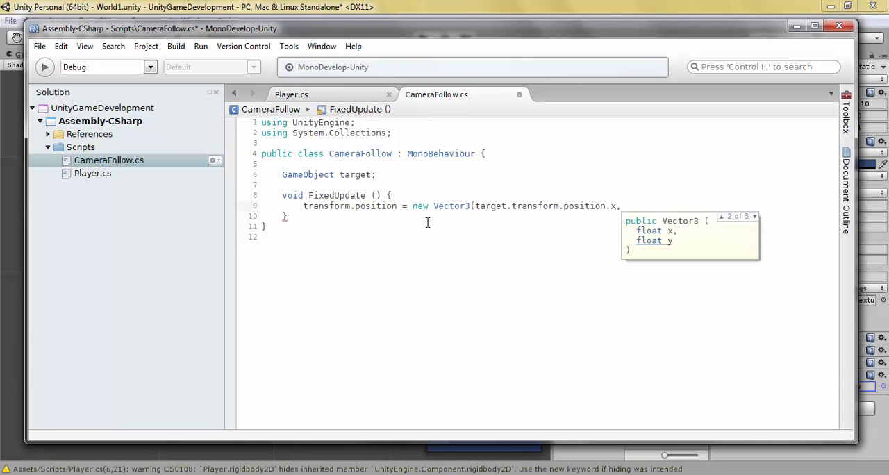
{"action": "type", "text": " Avatar"}
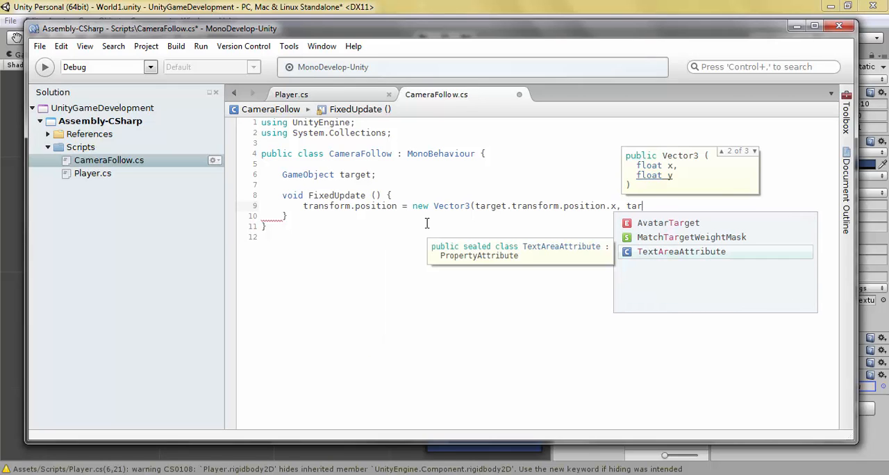
{"action": "key", "text": "BackSpace"}
{"action": "key", "text": "BackSpace"}
{"action": "key", "text": "BackSpace"}
{"action": "type", "text": "AvatarTarget.tr"}
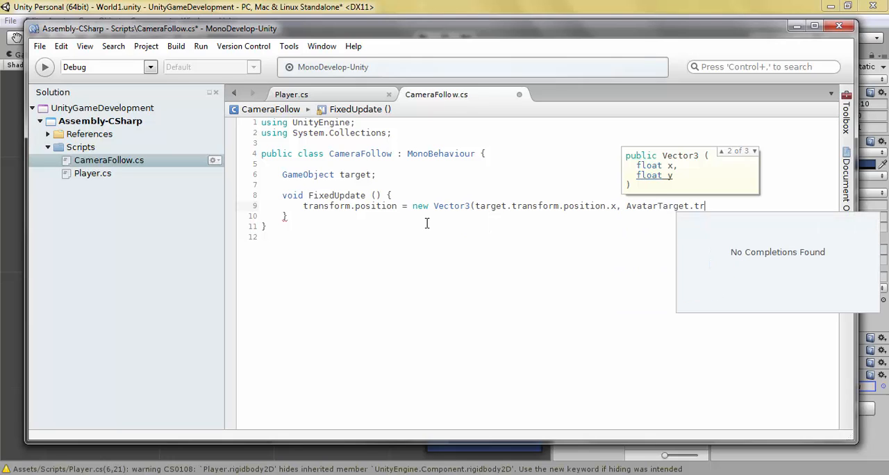
Step: Enter "target.transform.position.y" as the y argument of the new Vector3
{"action": "key", "text": "BackSpace"}
{"action": "key", "text": "BackSpace"}
{"action": "key", "text": "BackSpace"}
{"action": "key", "text": "BackSpace"}
{"action": "key", "text": "BackSpace"}
{"action": "key", "text": "BackSpace"}
{"action": "key", "text": "BackSpace"}
{"action": "key", "text": "BackSpace"}
{"action": "key", "text": "BackSpace"}
{"action": "key", "text": "BackSpace"}
{"action": "key", "text": "BackSpace"}
{"action": "key", "text": "BackSpace"}
{"action": "key", "text": "BackSpace"}
{"action": "key", "text": "BackSpace"}
{"action": "type", "text": "targe"}
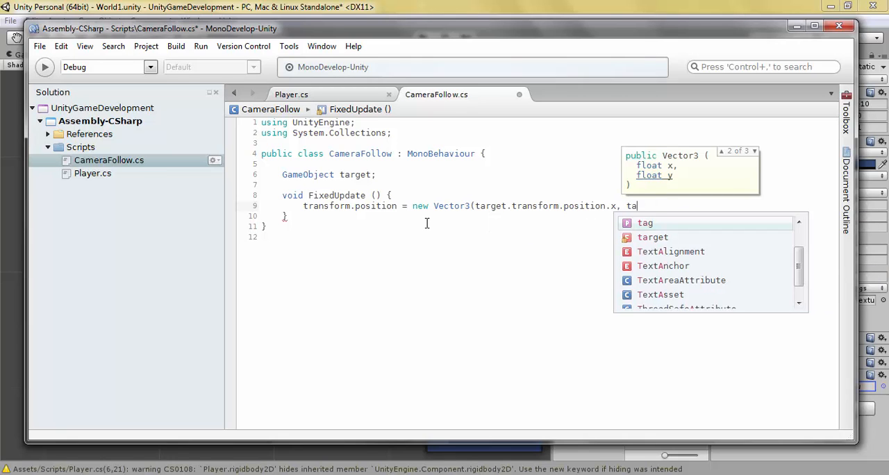
{"action": "type", "text": "t.transform.po"}
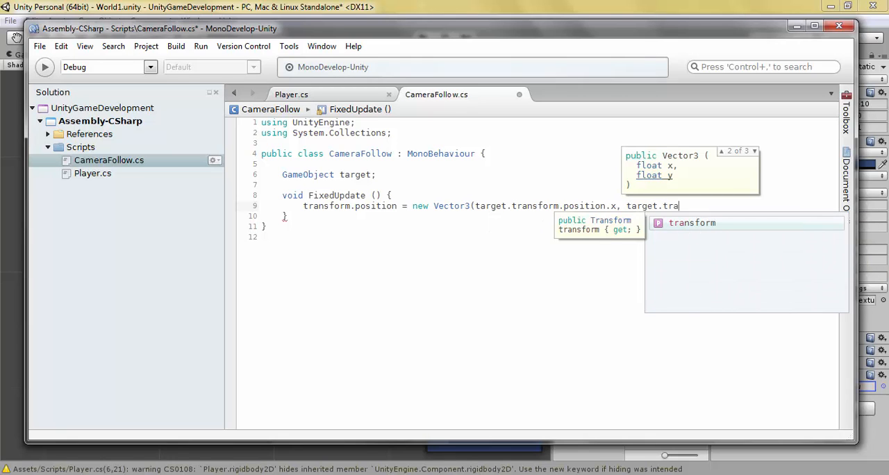
{"action": "type", "text": "sition.y, "}
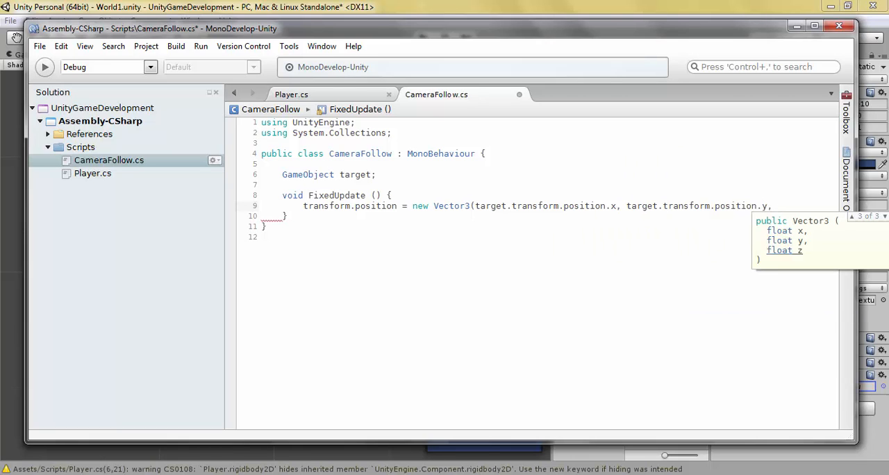
{"action": "type", "text": "trans"}
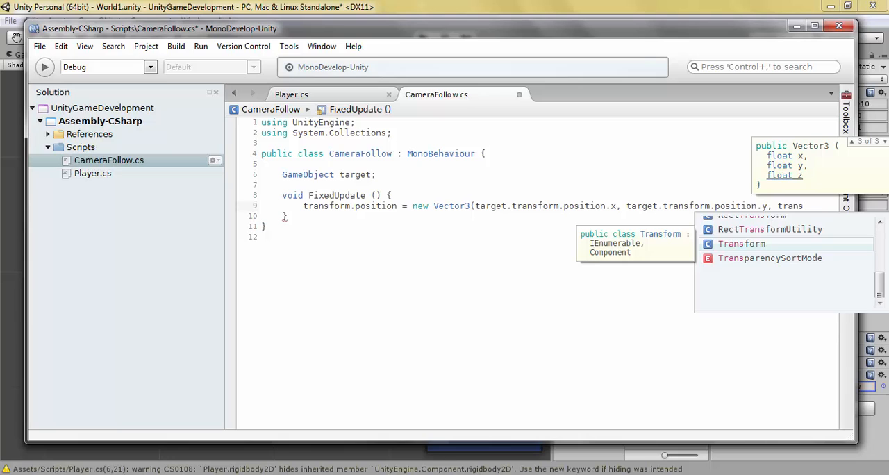
Step: Complete the Vector3 with "transform.position.z);" as its z argument, using a lowercase transform, and save the CameraFollow script
{"action": "type", "text": "form."}
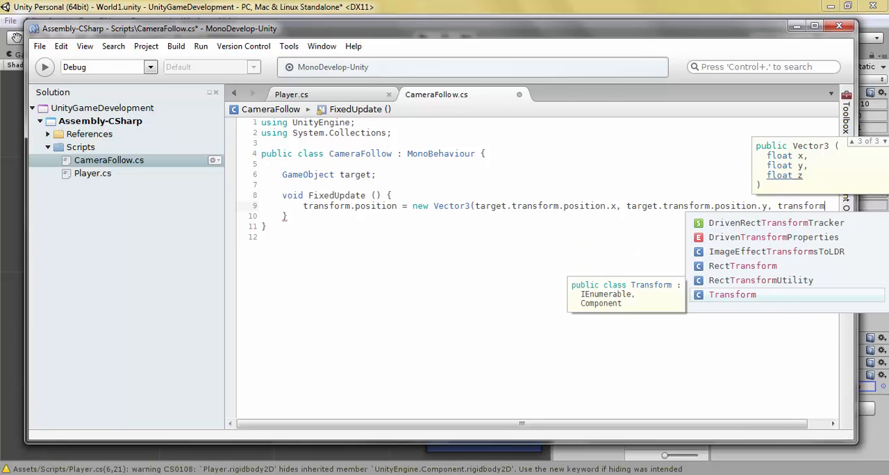
{"action": "type", "text": "position."}
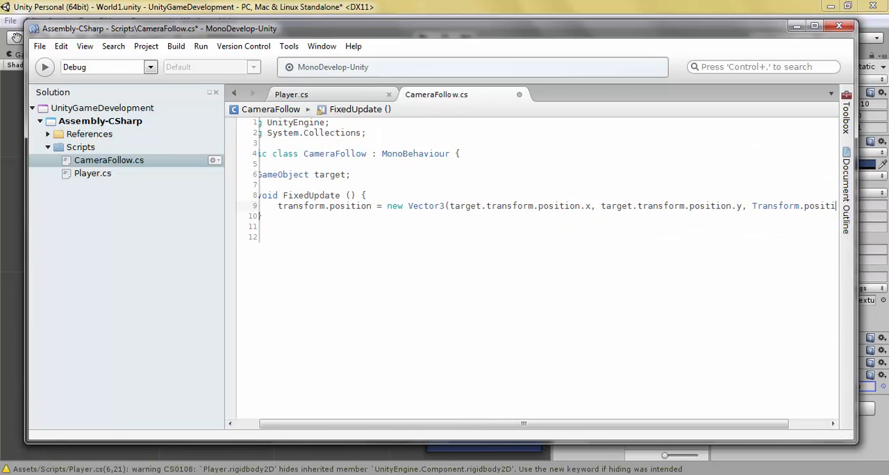
{"action": "type", "text": "z);"}
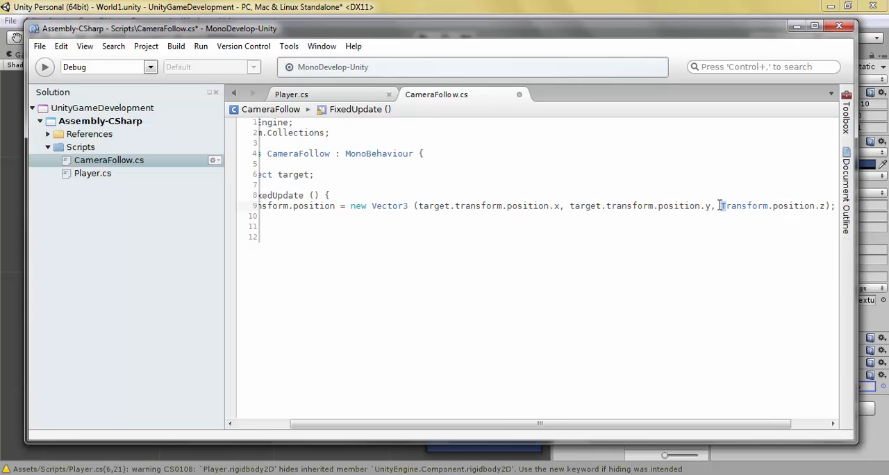
{"action": "left_click", "coordinate": [692, 186]}
{"action": "key", "text": "ctrl+s"}
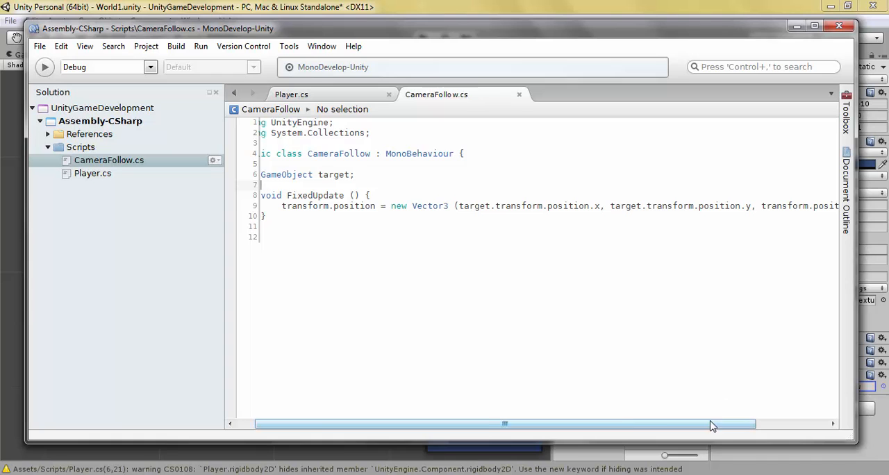
Step: Compare the finished FixedUpdate code with the player in the Unity scene and the Main Camera's Z position
{"action": "left_click_drag", "start_coordinate": [711, 423], "coordinate": [629, 397]}
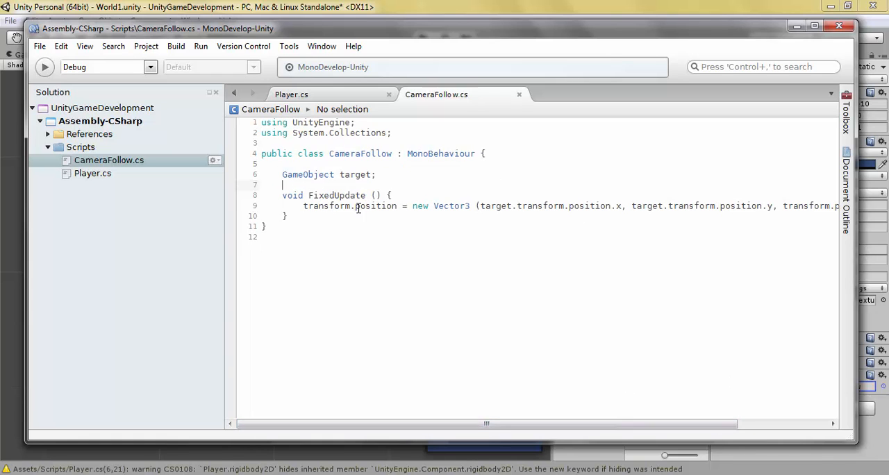
{"action": "left_click_drag", "start_coordinate": [542, 35], "coordinate": [531, 161]}
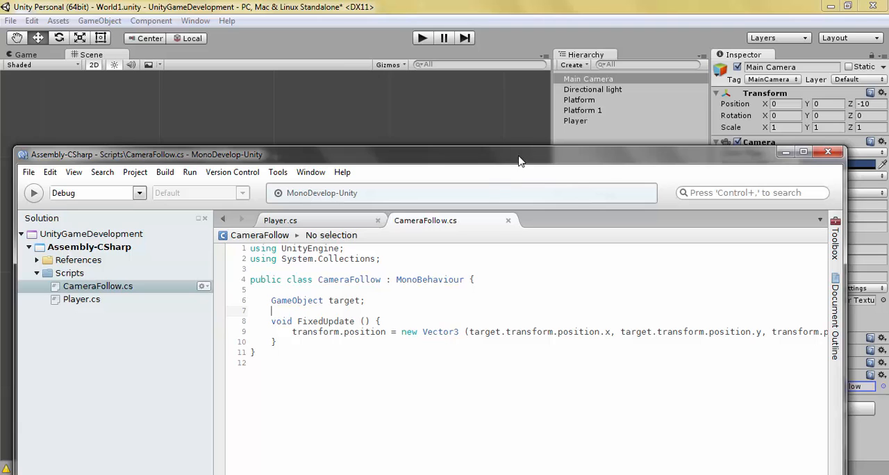
{"action": "left_click_drag", "start_coordinate": [533, 158], "coordinate": [518, 345]}
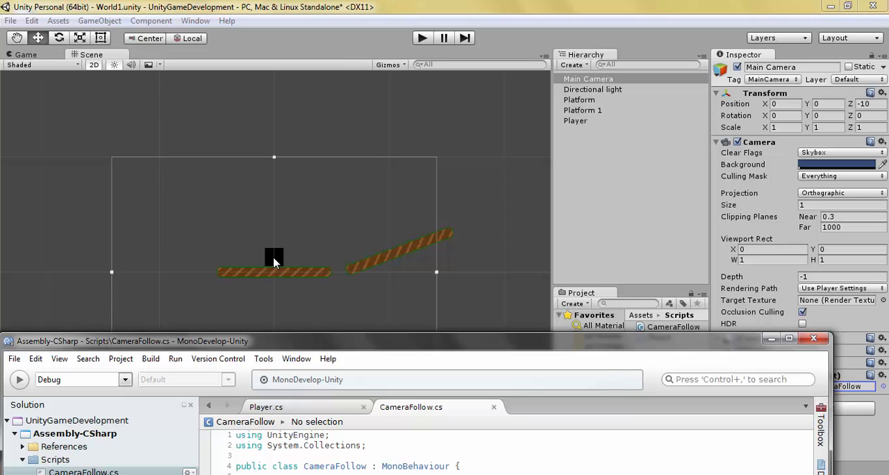
{"action": "left_click_drag", "start_coordinate": [444, 355], "coordinate": [436, 267]}
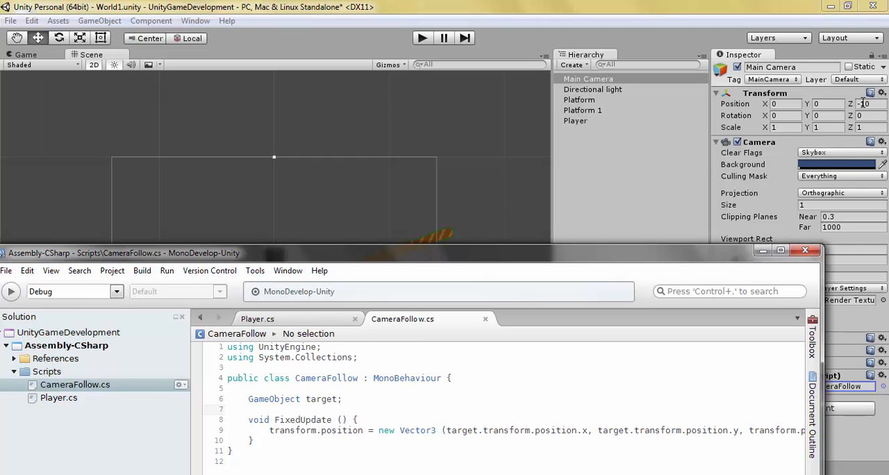
{"action": "left_click_drag", "start_coordinate": [470, 256], "coordinate": [496, 43]}
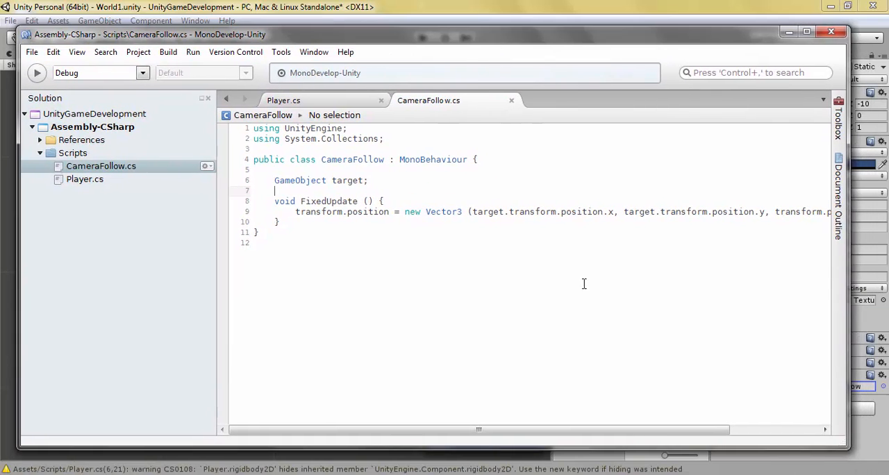
{"action": "left_click_drag", "start_coordinate": [634, 435], "coordinate": [538, 421]}
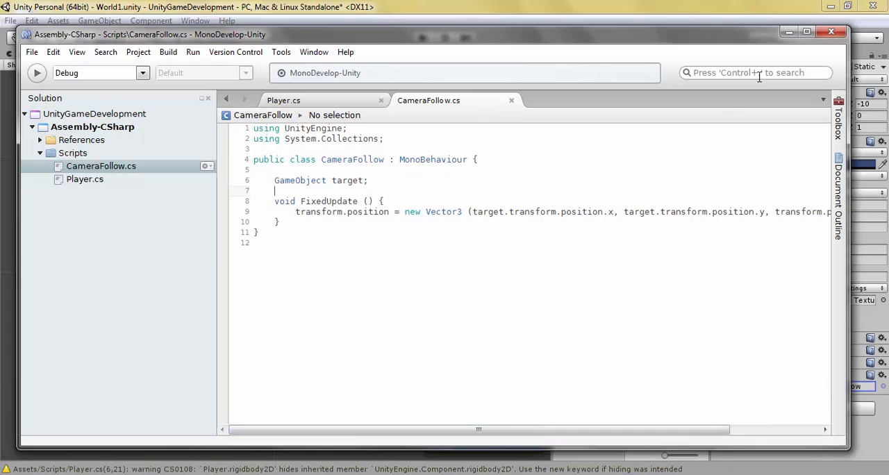
Step: Make the target field in CameraFollow public, save the script, and assign Player as the Camera Follow component's Target in Unity
{"action": "left_click", "coordinate": [788, 32]}
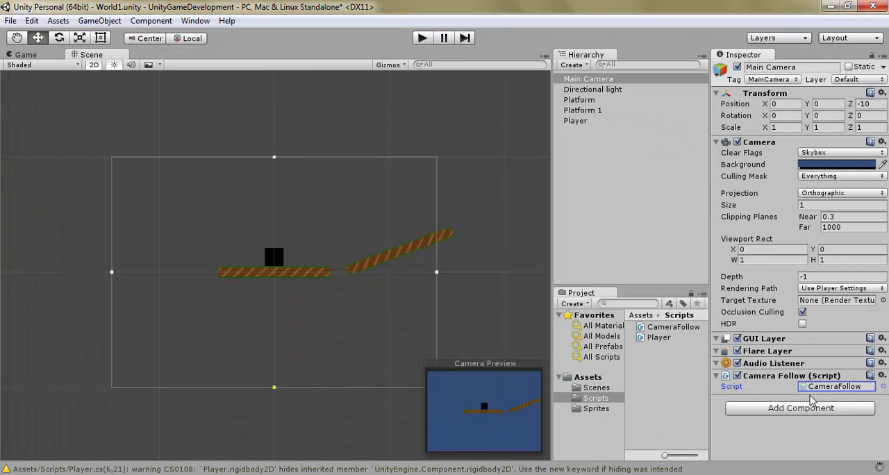
{"action": "left_click", "coordinate": [247, 474]}
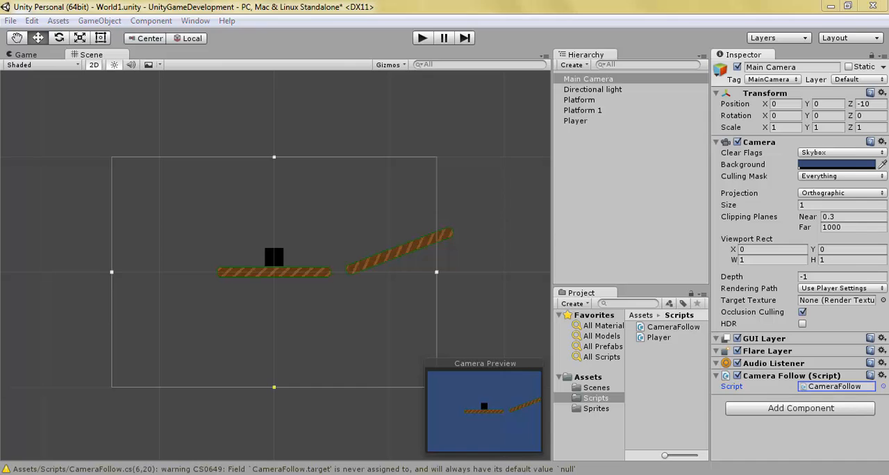
{"action": "left_click", "coordinate": [275, 181]}
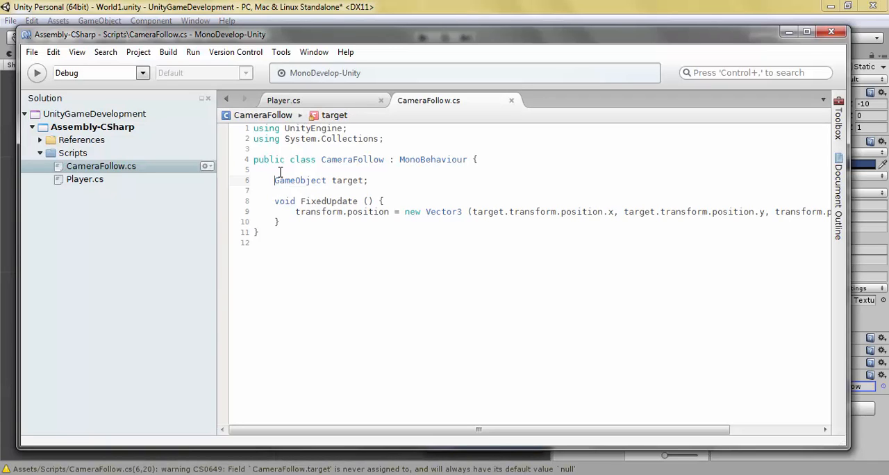
{"action": "type", "text": "public"}
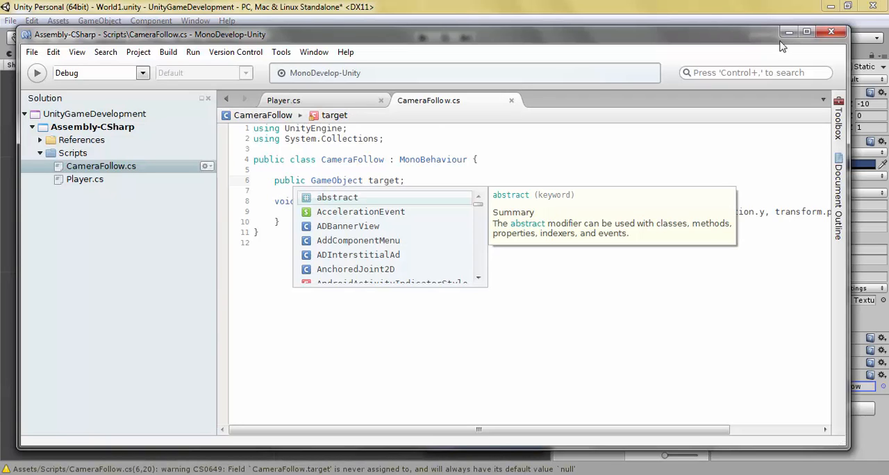
{"action": "left_click", "coordinate": [789, 32]}
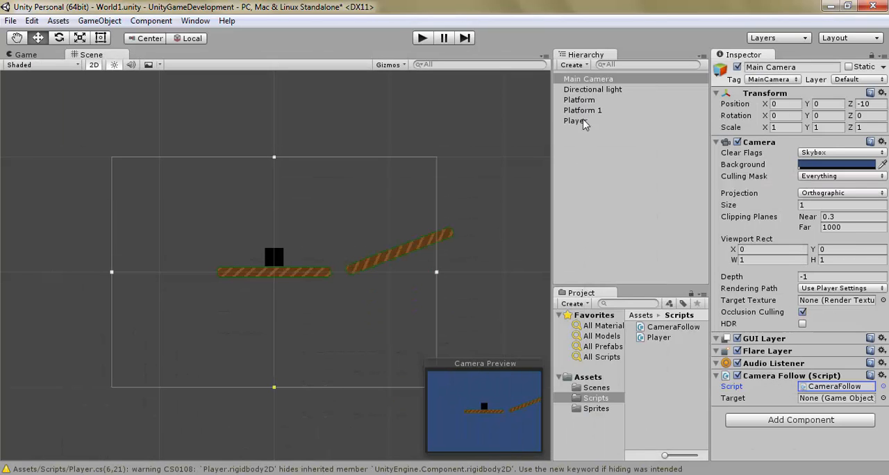
{"action": "left_click_drag", "start_coordinate": [583, 122], "coordinate": [833, 399]}
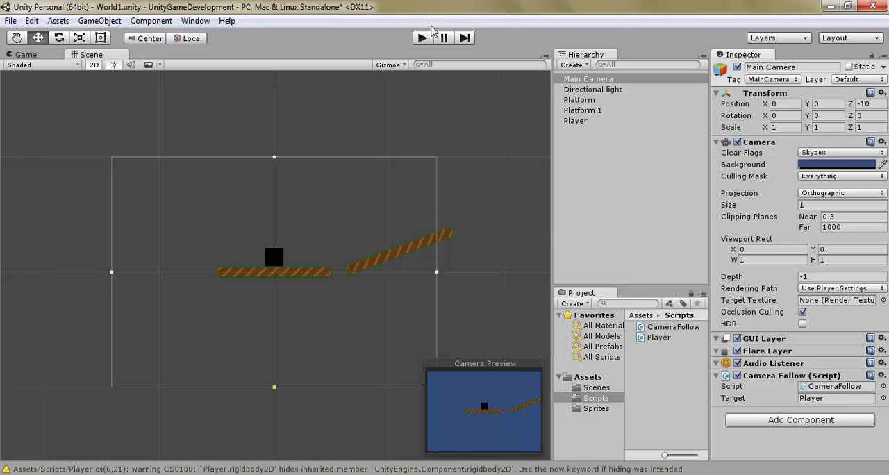
Step: Play the game, moving and jumping with the player in both directions to test whether the camera follows
{"action": "left_click", "coordinate": [422, 39]}
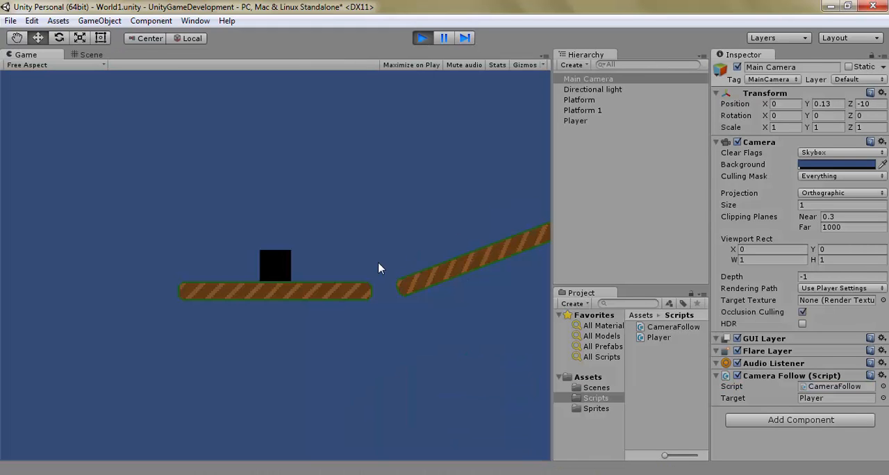
{"action": "key", "text": "Right"}
{"action": "key", "text": "space"}
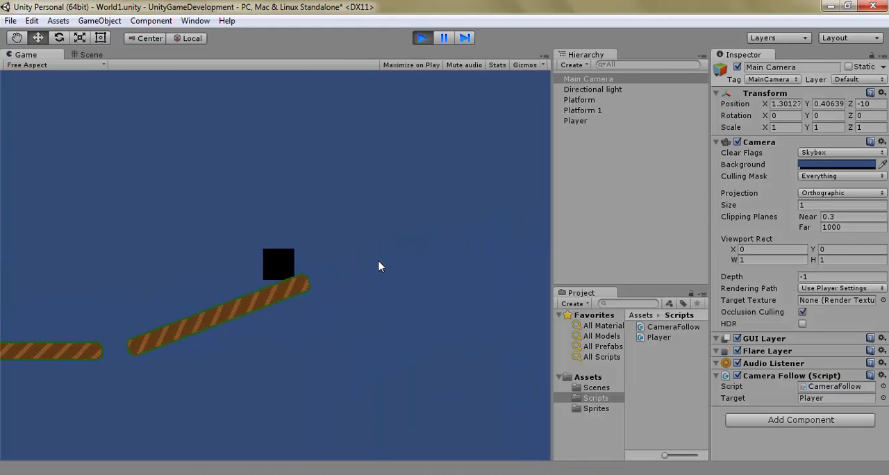
{"action": "key", "text": "Left"}
{"action": "key", "text": "space"}
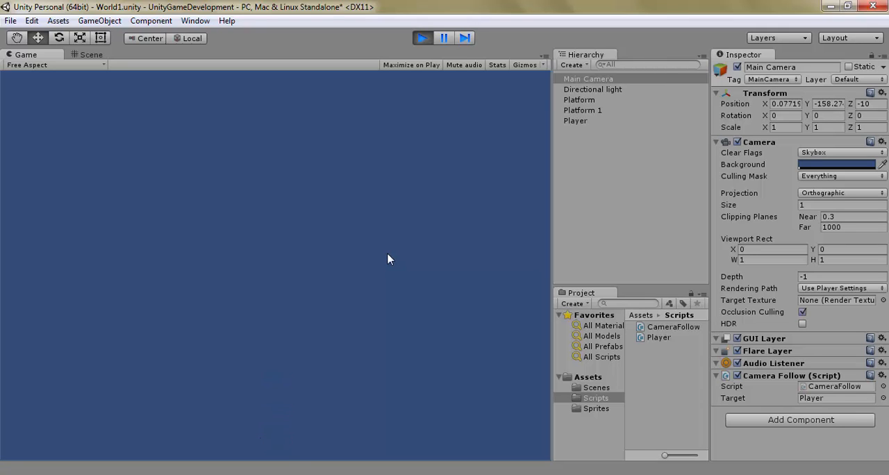
Step: Restart the game and move and jump the player between the two platforms in both directions to test the camera follow
{"action": "left_click", "coordinate": [422, 39]}
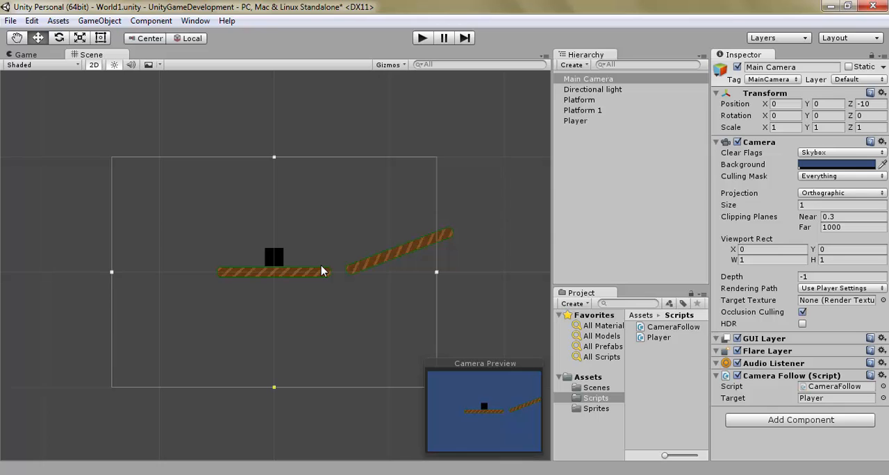
{"action": "left_click", "coordinate": [421, 40]}
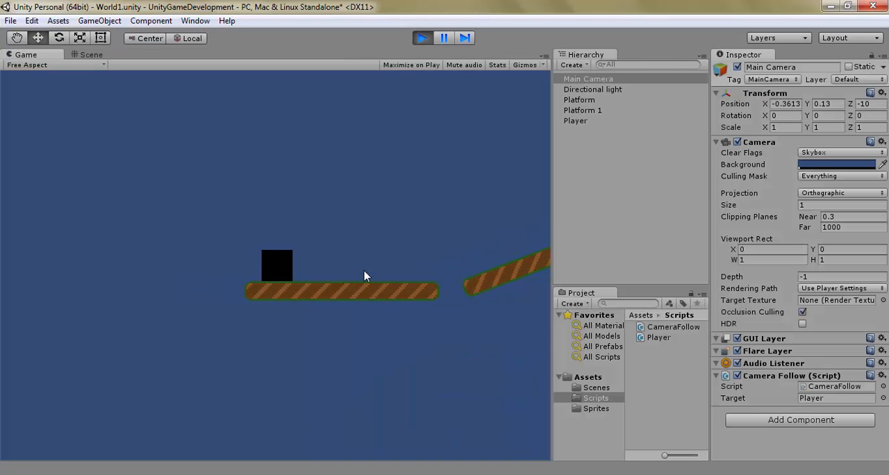
{"action": "key", "text": "Right"}
{"action": "key", "text": "space"}
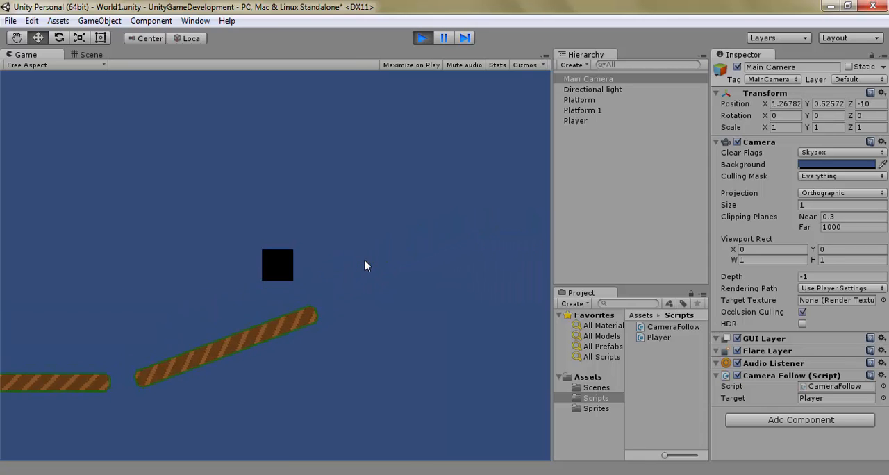
{"action": "key", "text": "Left"}
{"action": "key", "text": "Right"}
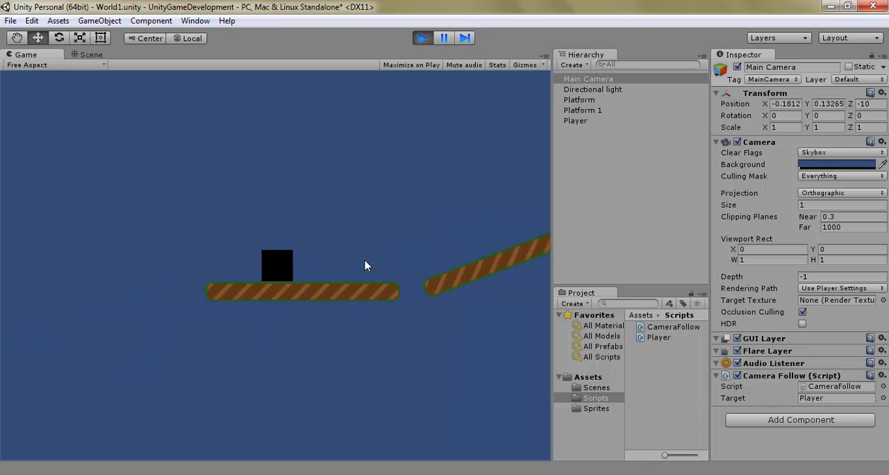
{"action": "key", "text": "space"}
{"action": "key", "text": "Right"}
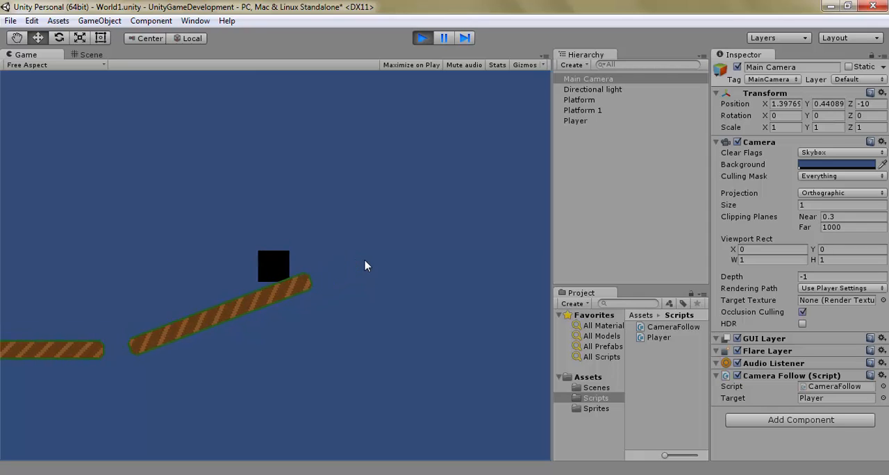
{"action": "key", "text": "Left"}
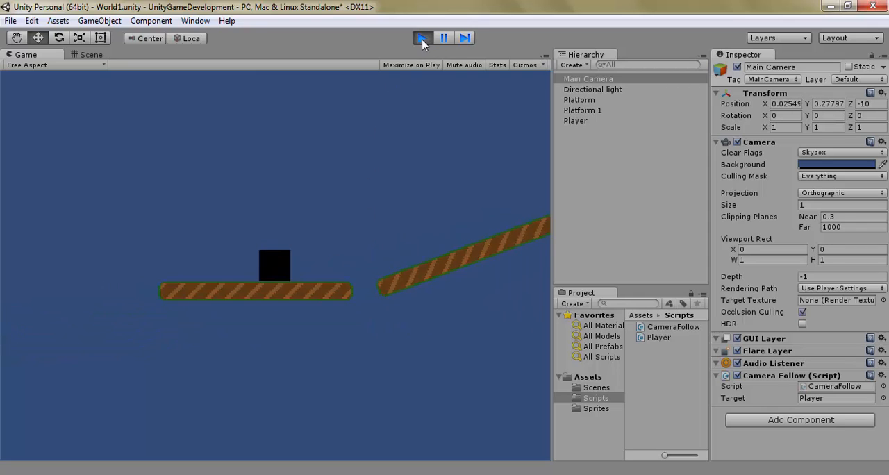
{"action": "left_click", "coordinate": [421, 38]}
Step: Delete the tilted Platform 1 from the scene
{"action": "left_click", "coordinate": [389, 257]}
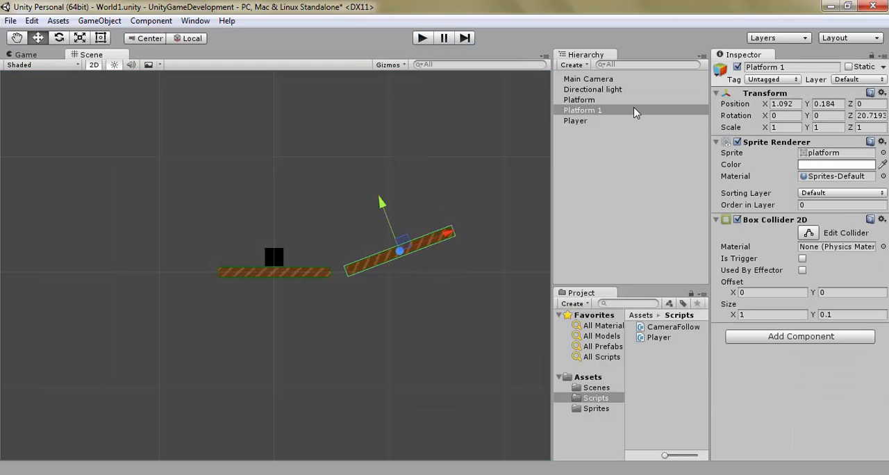
{"action": "key", "text": "Delete"}
{"action": "left_click", "coordinate": [598, 102]}
{"action": "left_click", "coordinate": [623, 147]}
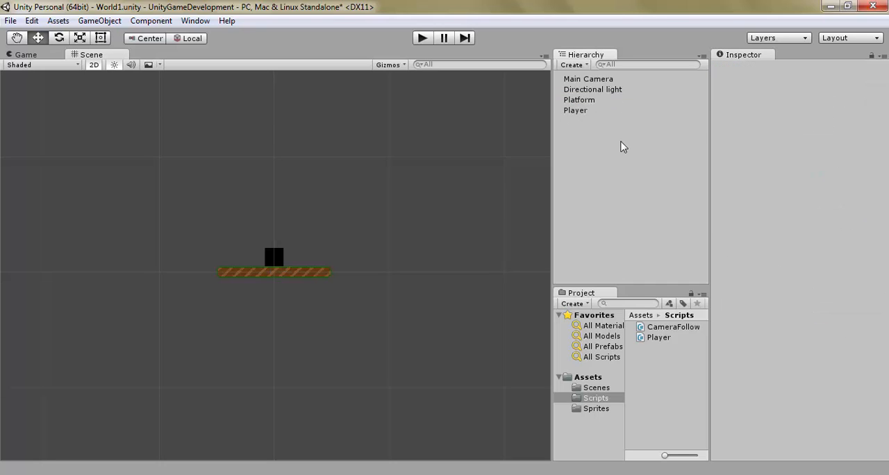
Step: Create an empty game object and name it World
{"action": "left_click", "coordinate": [576, 65]}
{"action": "left_click", "coordinate": [598, 79]}
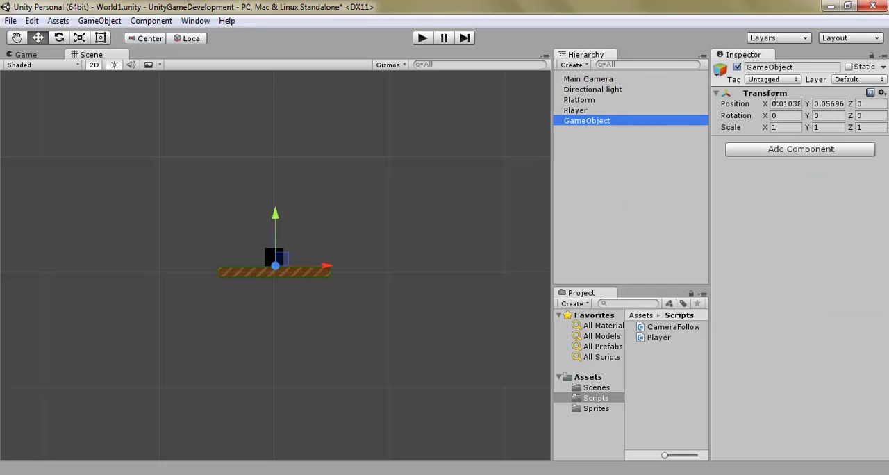
{"action": "left_click", "coordinate": [809, 68]}
{"action": "type", "text": "World"}
{"action": "key", "text": "Return"}
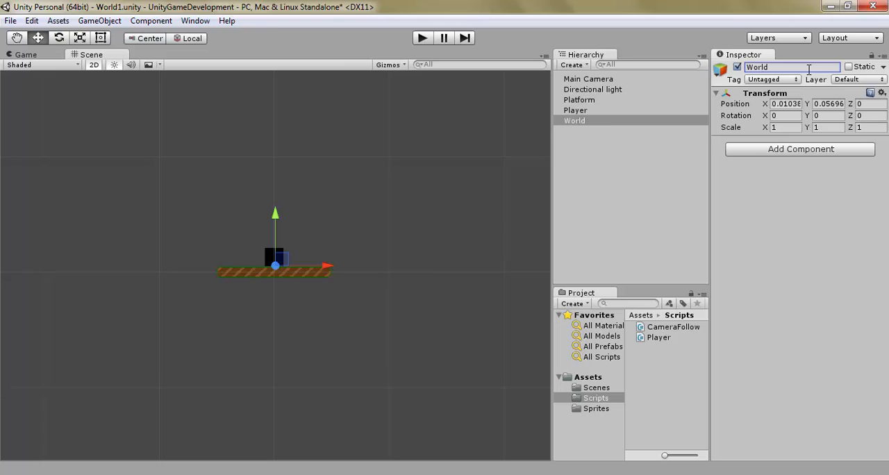
Step: Set World's X and Y position to 0 and make Platform a child of World
{"action": "left_click", "coordinate": [788, 103]}
{"action": "type", "text": "0"}
{"action": "key", "text": "Tab"}
{"action": "type", "text": "0"}
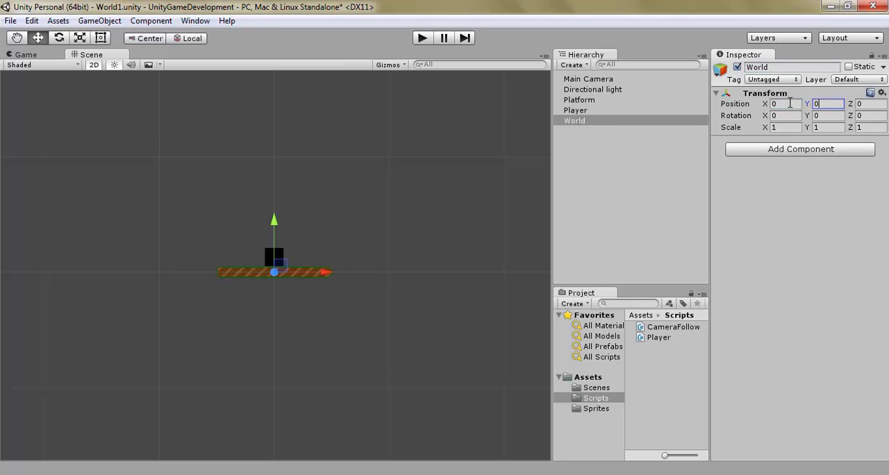
{"action": "left_click_drag", "start_coordinate": [589, 122], "coordinate": [595, 99]}
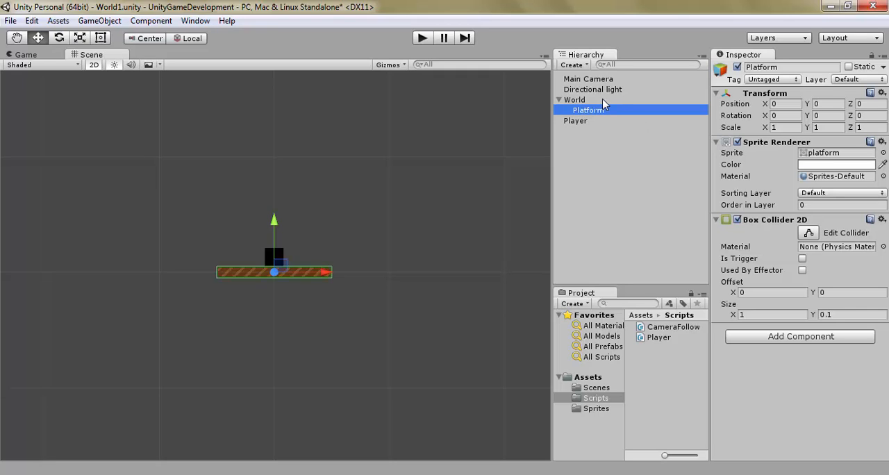
{"action": "left_click", "coordinate": [625, 100]}
Step: Duplicate Platform inside World and set the copy's X position to 1.35
{"action": "left_click", "coordinate": [610, 110]}
{"action": "key", "text": "ctrl+d"}
{"action": "left_click_drag", "start_coordinate": [318, 271], "coordinate": [476, 273]}
{"action": "left_click", "coordinate": [783, 103]}
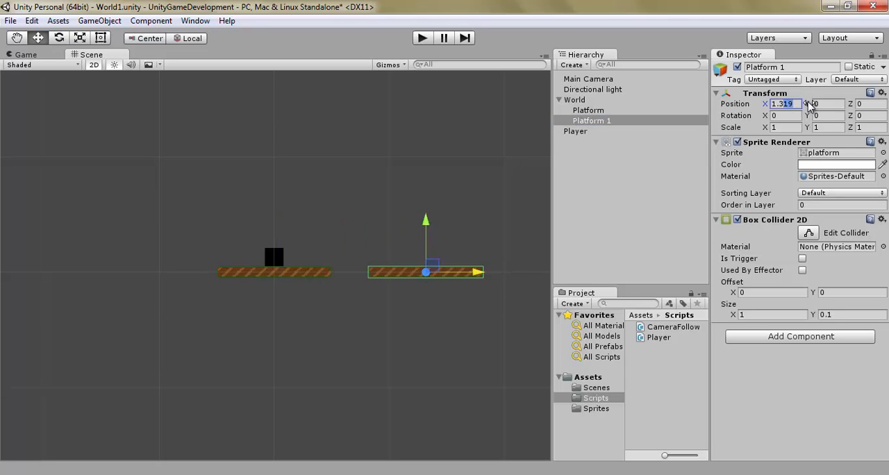
{"action": "type", "text": "1.35"}
{"action": "left_click", "coordinate": [347, 340]}
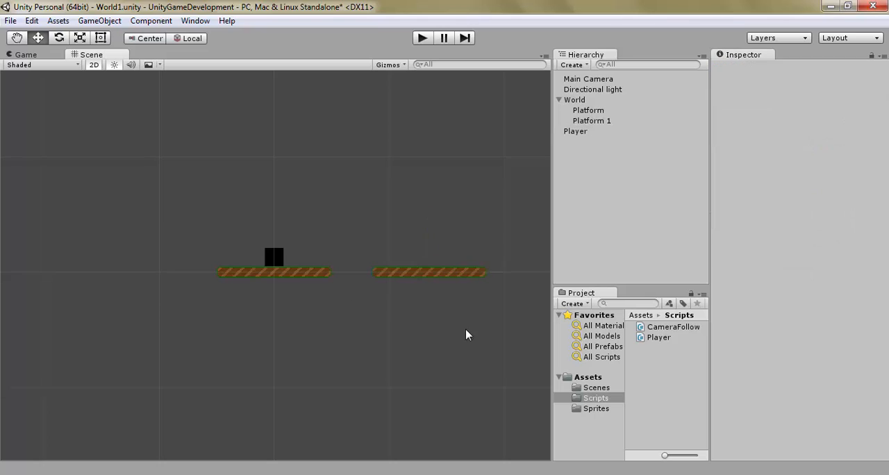
Step: Duplicate the original Platform again and move the copy along X to about 2.7, beyond Platform 1
{"action": "middle_click_drag", "start_coordinate": [466, 333], "coordinate": [437, 313]}
{"action": "left_click_drag", "start_coordinate": [436, 313], "coordinate": [335, 336]}
{"action": "middle_click_drag", "start_coordinate": [335, 336], "coordinate": [387, 325]}
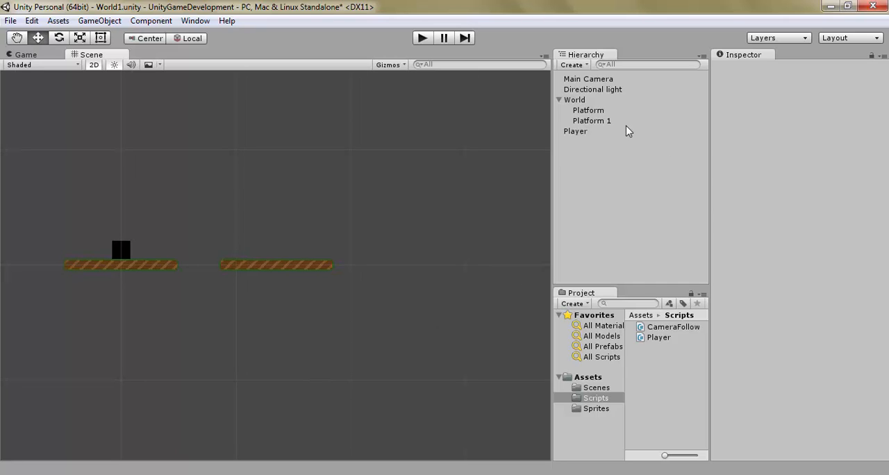
{"action": "left_click", "coordinate": [601, 111]}
{"action": "key", "text": "ctrl+d"}
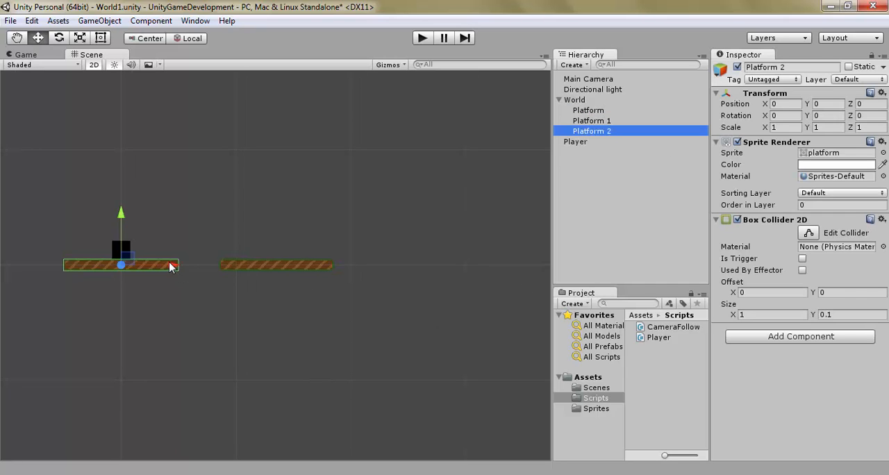
{"action": "left_click_drag", "start_coordinate": [171, 266], "coordinate": [481, 262]}
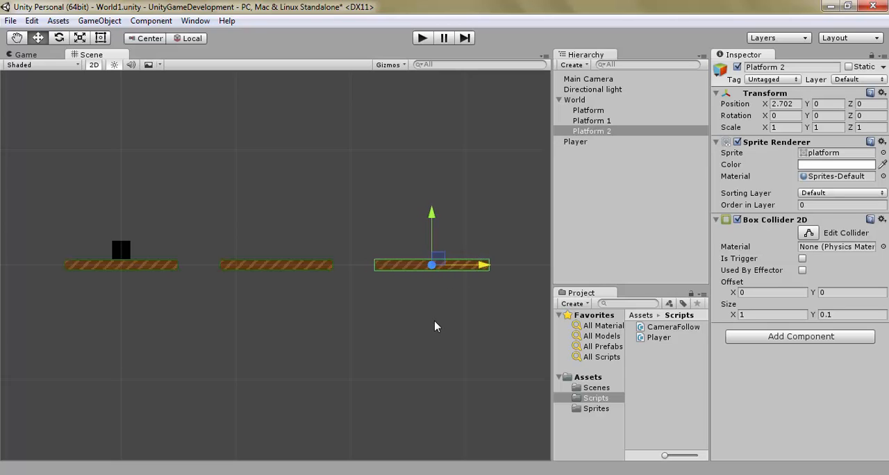
Step: Duplicate Platform 2 and move the copy along X to about 4.05
{"action": "key", "text": "ctrl+d"}
{"action": "left_click", "coordinate": [511, 263]}
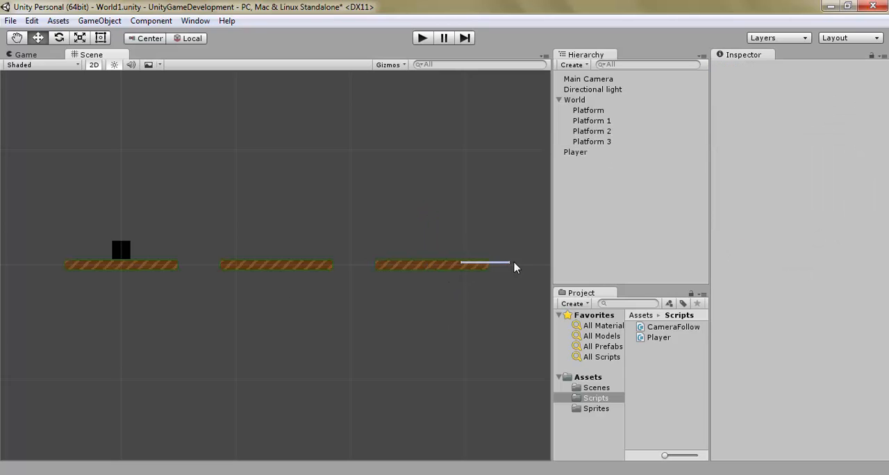
{"action": "left_click", "coordinate": [615, 141]}
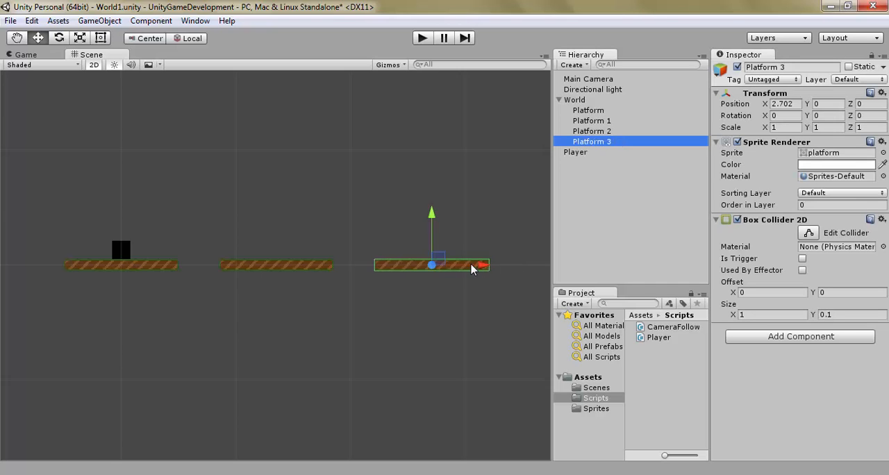
{"action": "left_click_drag", "start_coordinate": [473, 265], "coordinate": [528, 266]}
{"action": "middle_click_drag", "start_coordinate": [495, 310], "coordinate": [310, 301]}
{"action": "left_click_drag", "start_coordinate": [347, 256], "coordinate": [457, 255]}
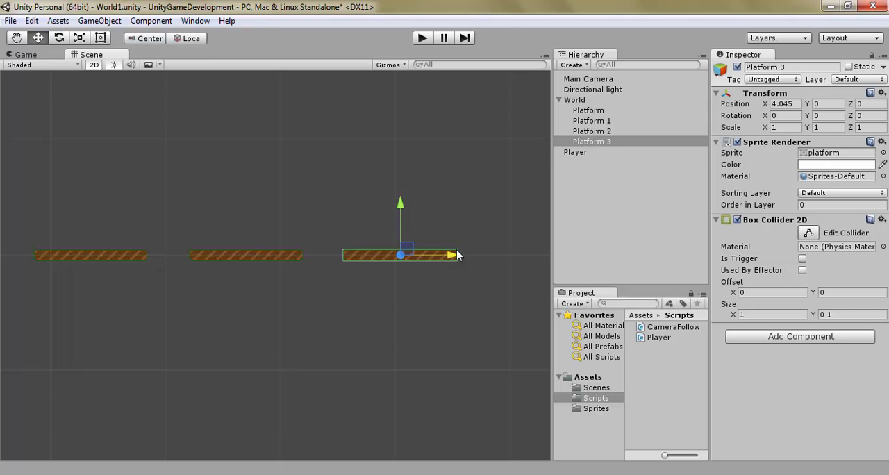
Step: Duplicate Platform 3 and move the copy along X to about 5.39 as the last platform in the row
{"action": "left_click", "coordinate": [616, 143]}
{"action": "right_click", "coordinate": [616, 142]}
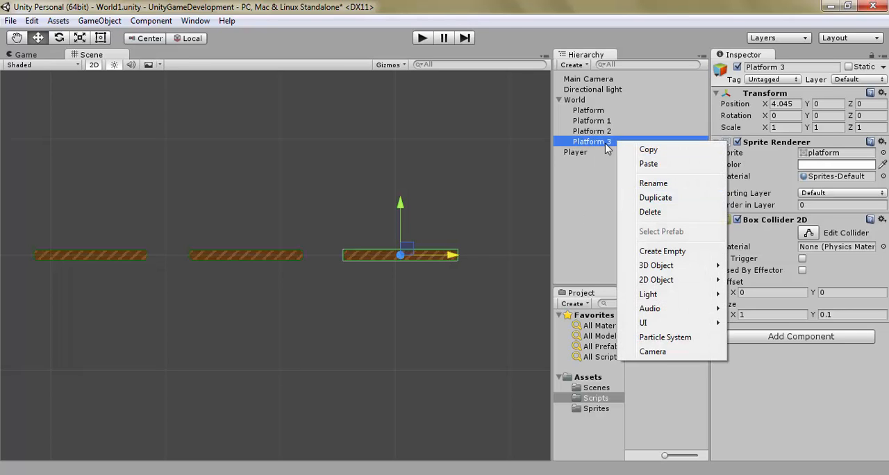
{"action": "left_click", "coordinate": [655, 197]}
{"action": "middle_click_drag", "start_coordinate": [406, 354], "coordinate": [325, 333]}
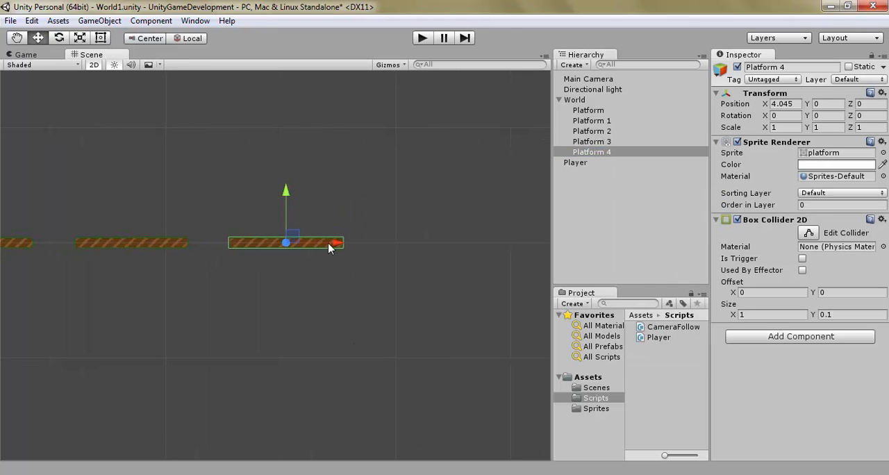
{"action": "left_click_drag", "start_coordinate": [329, 248], "coordinate": [485, 256]}
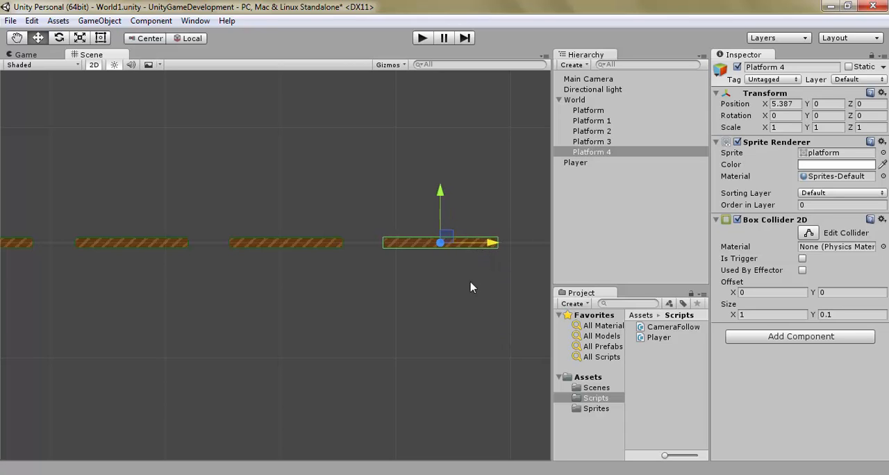
{"action": "left_click", "coordinate": [451, 286]}
Step: Play the game briefly, moving the player and jumping the gap to the next platform, and stop it
{"action": "left_click", "coordinate": [420, 38]}
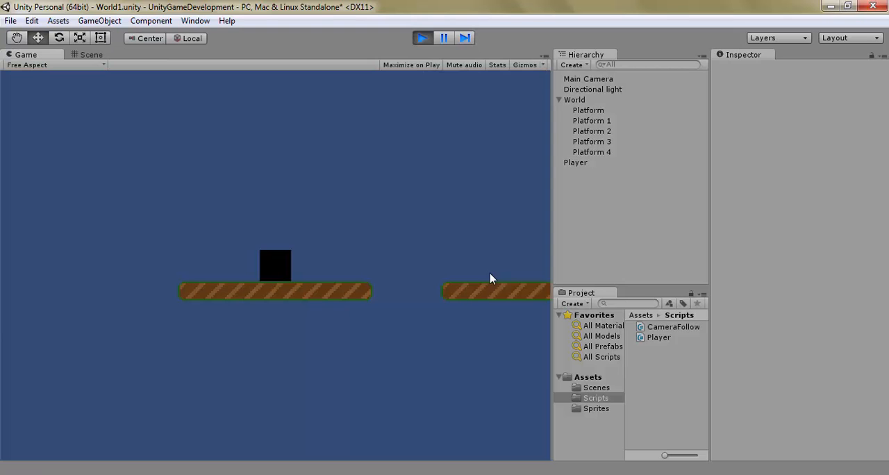
{"action": "key", "text": "d"}
{"action": "key", "text": "space"}
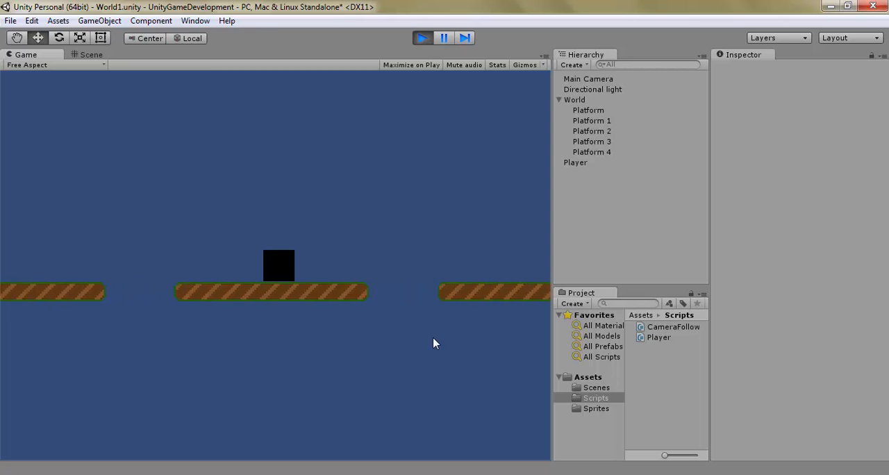
{"action": "left_click", "coordinate": [421, 39]}
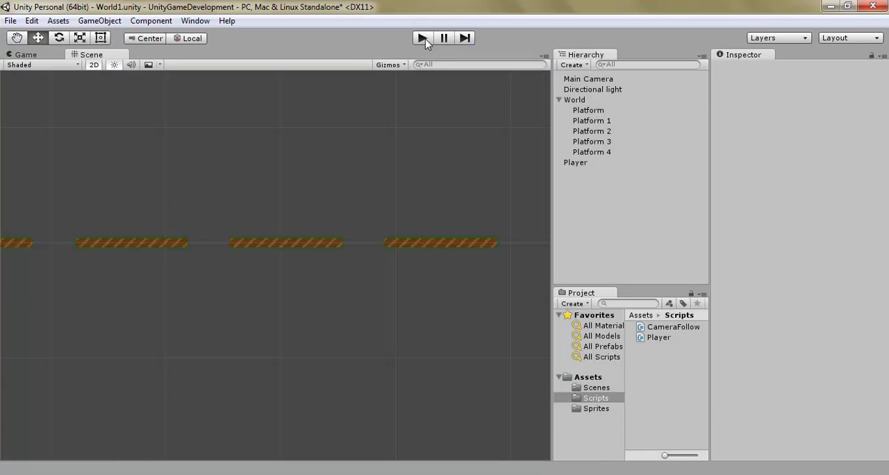
Step: Collapse World and play the game again with Player selected, jumping across the platforms and back while inspecting its components
{"action": "left_click", "coordinate": [566, 109]}
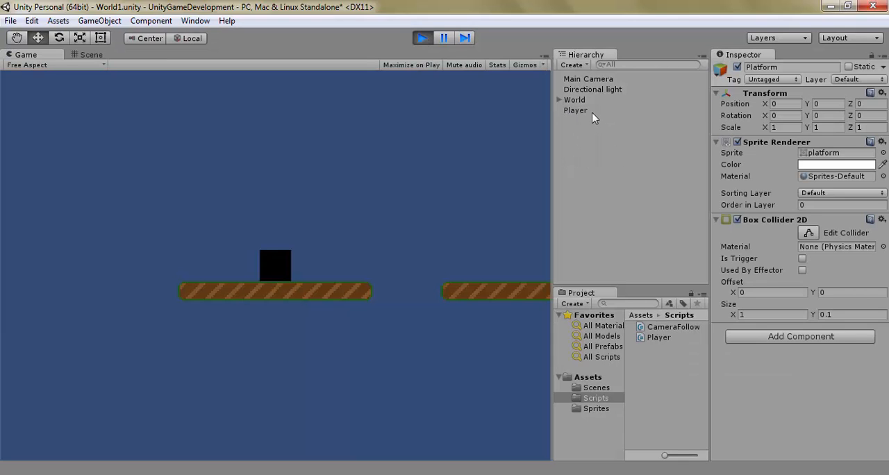
{"action": "left_click", "coordinate": [592, 111]}
{"action": "key", "text": "space"}
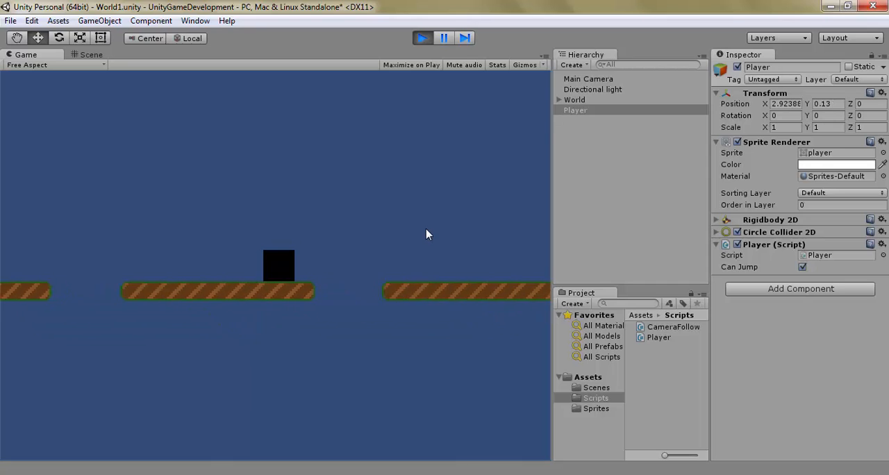
{"action": "key", "text": "space"}
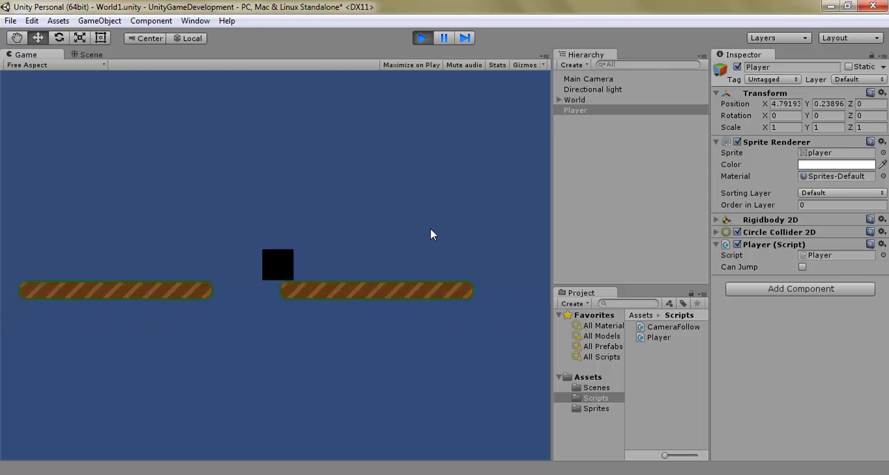
{"action": "key", "text": "Left"}
{"action": "key", "text": "space"}
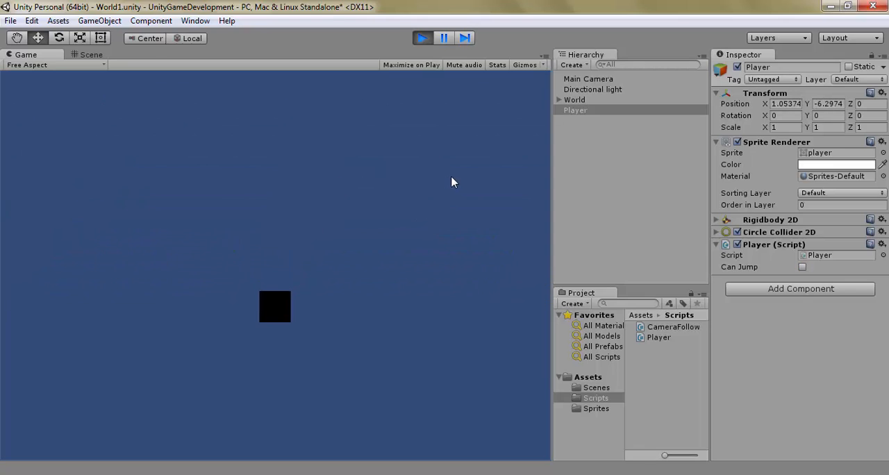
{"action": "left_click", "coordinate": [422, 38]}
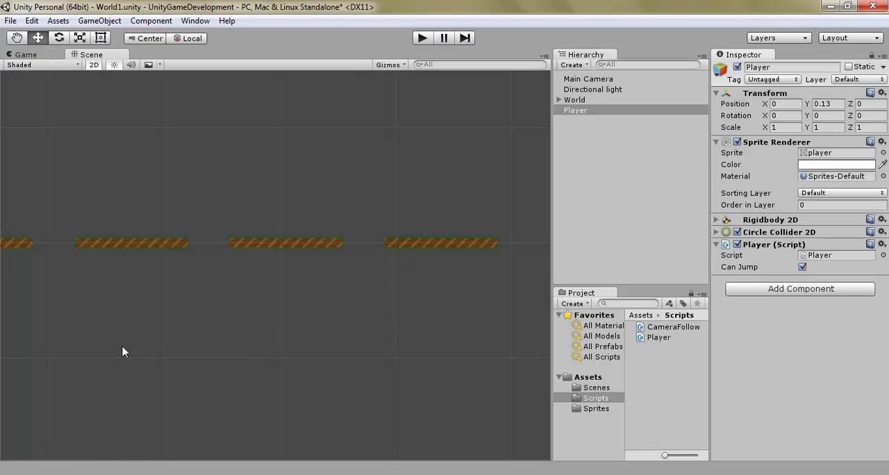
Step: Create an empty game object in the scene and name it GameManager
{"action": "middle_click_drag", "start_coordinate": [122, 351], "coordinate": [502, 363]}
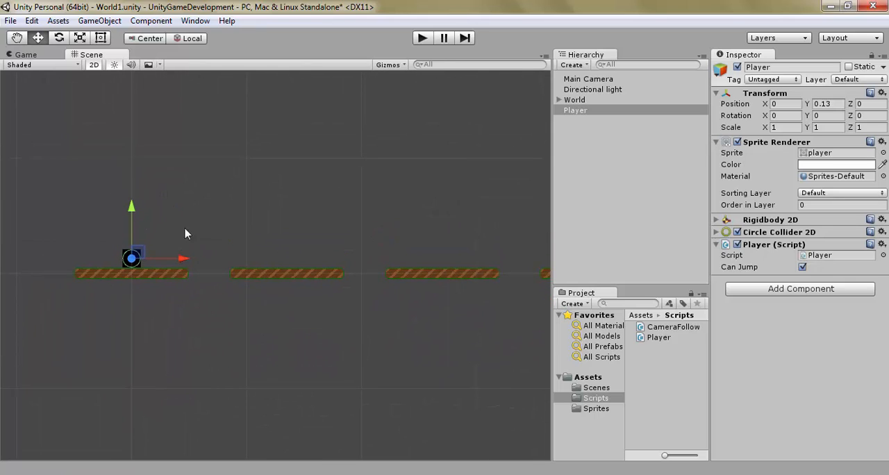
{"action": "middle_click_drag", "start_coordinate": [318, 341], "coordinate": [447, 351]}
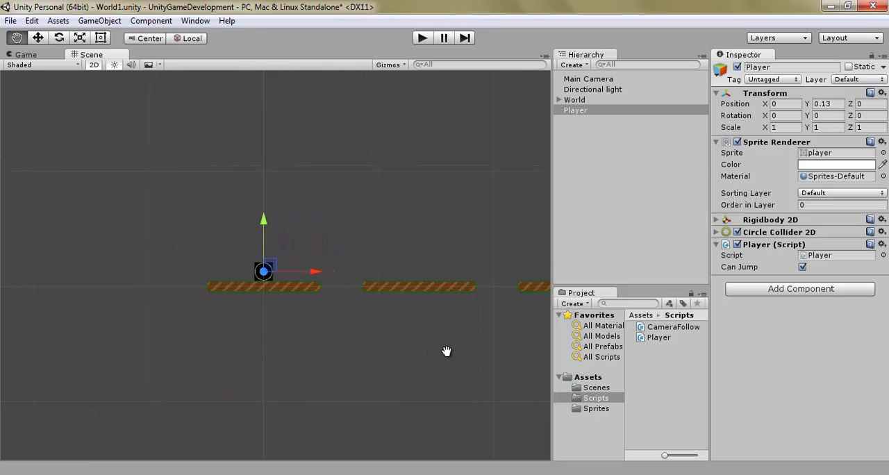
{"action": "left_click", "coordinate": [645, 200]}
{"action": "left_click", "coordinate": [572, 66]}
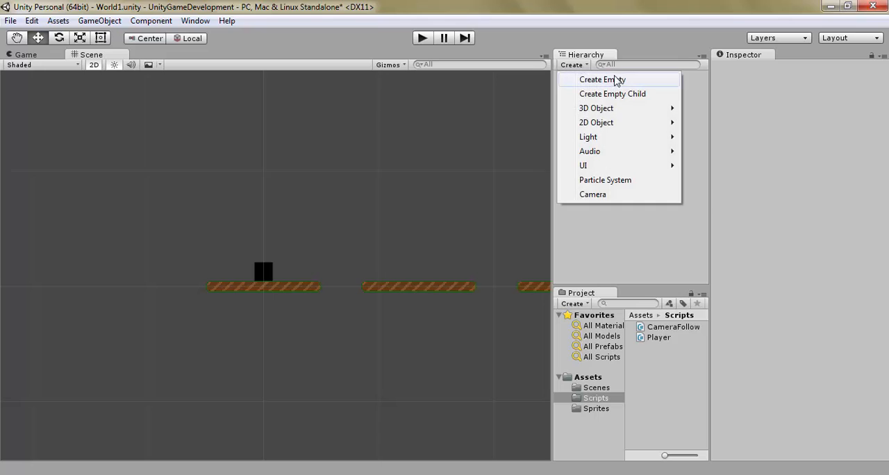
{"action": "left_click", "coordinate": [633, 84]}
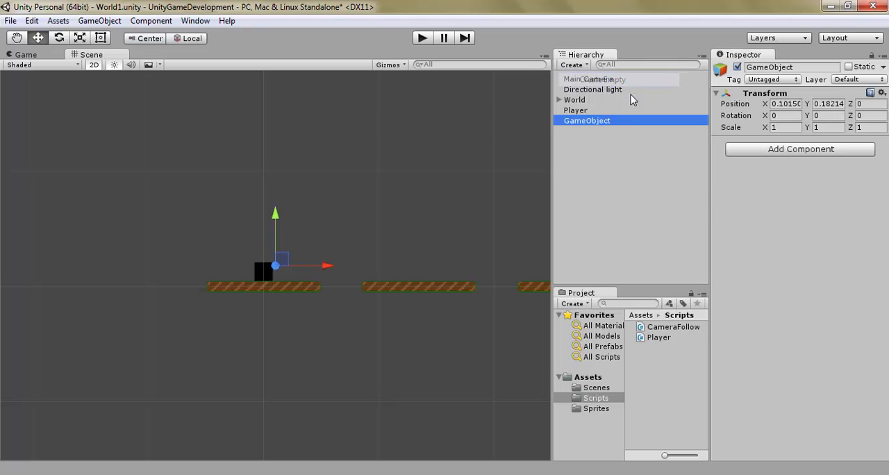
{"action": "left_click", "coordinate": [800, 68]}
{"action": "type", "text": "G"}
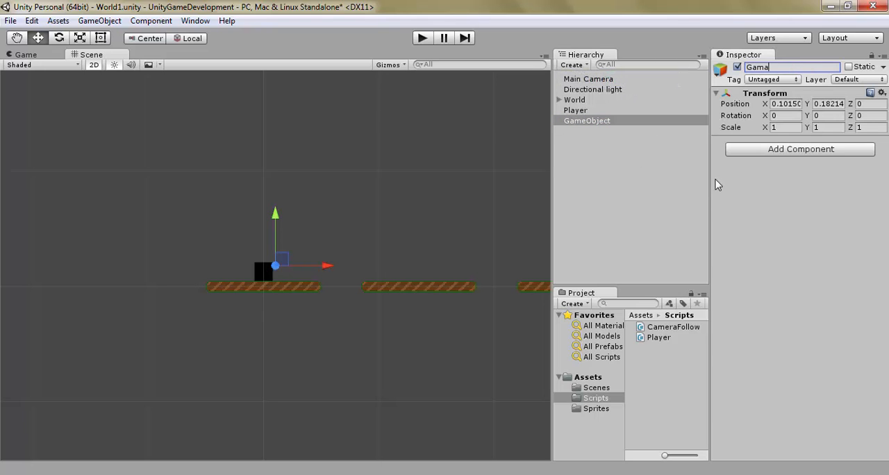
{"action": "type", "text": "ameManager"}
Step: Set the GameManager object's position to 0 on X and Y
{"action": "key", "text": "Tab"}
{"action": "key", "text": "Tab"}
{"action": "key", "text": "Tab"}
{"action": "key", "text": "Tab"}
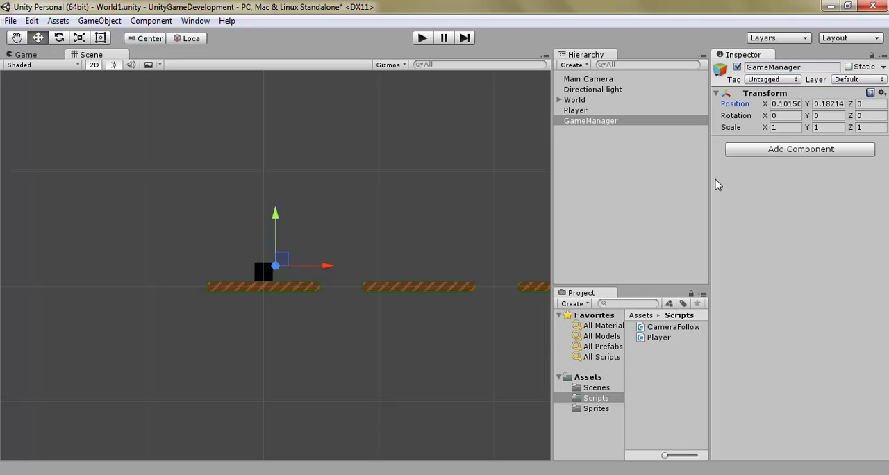
{"action": "type", "text": "0"}
{"action": "key", "text": "Tab"}
{"action": "type", "text": "0"}
{"action": "key", "text": "Tab"}
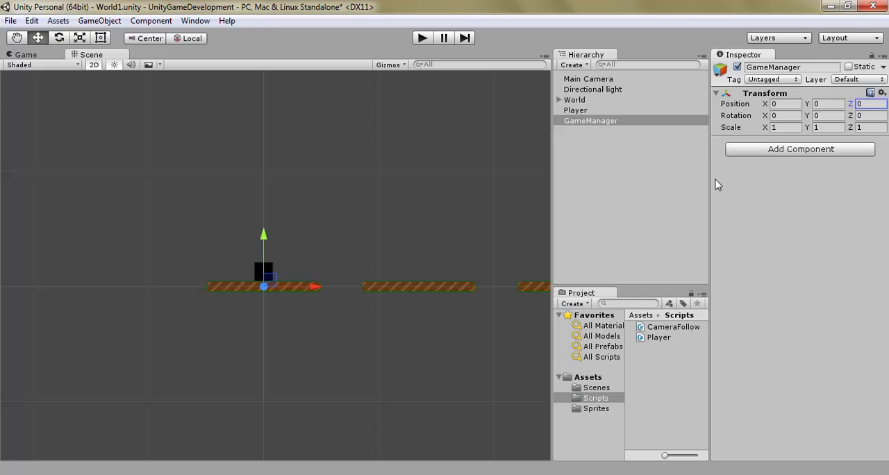
{"action": "left_click", "coordinate": [766, 211]}
Step: Create a new C Sharp script named GameManager and attach it to the GameManager object
{"action": "left_click", "coordinate": [816, 150]}
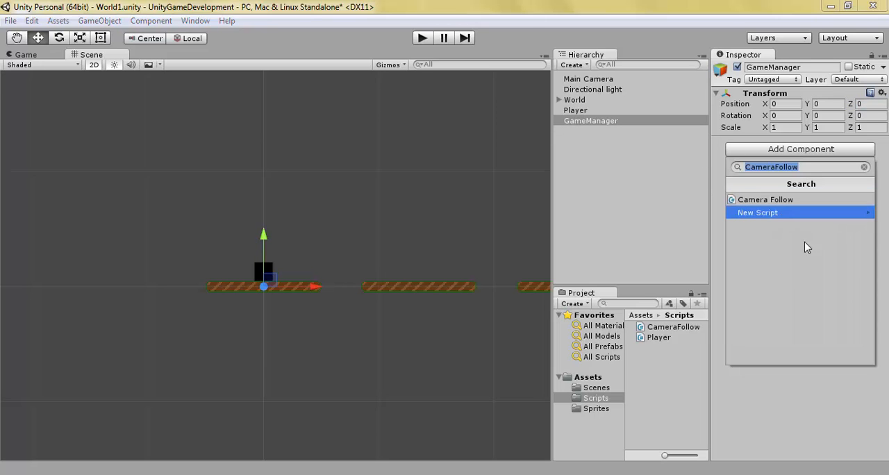
{"action": "type", "text": "GameManager"}
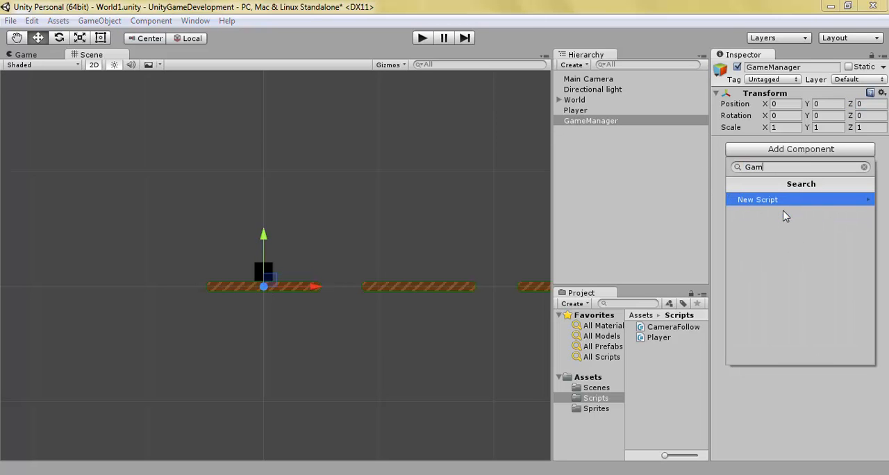
{"action": "key", "text": "Return"}
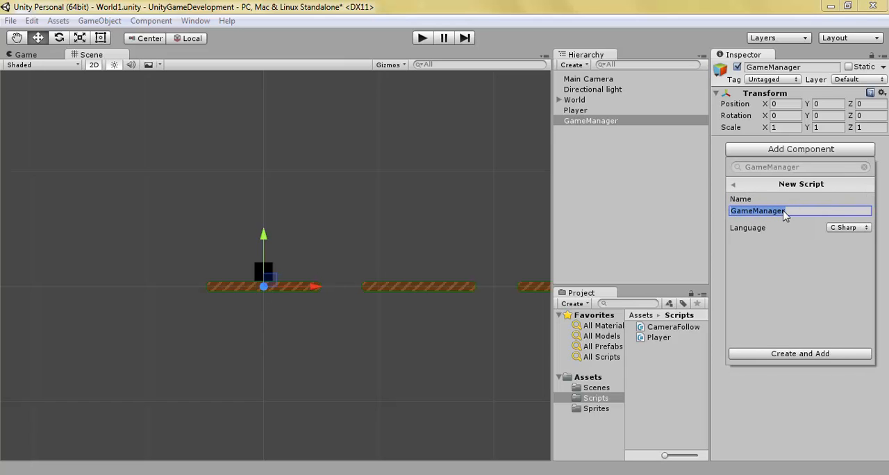
{"action": "key", "text": "Return"}
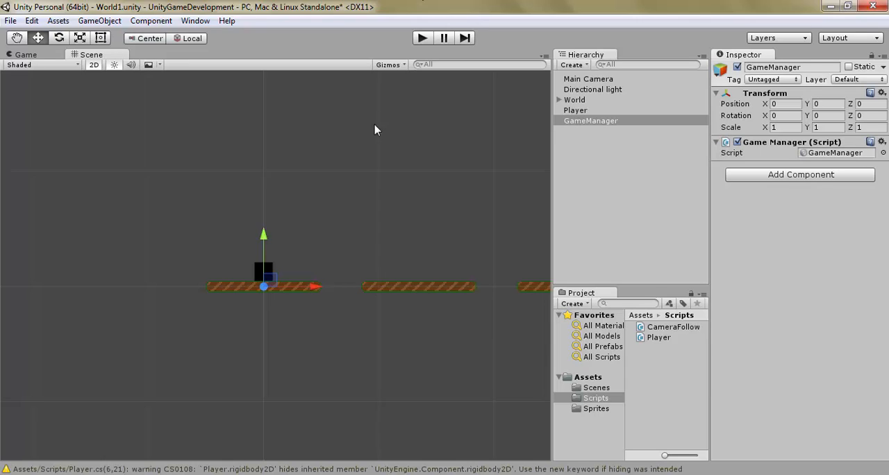
Step: Move the GameManager script asset into the Scripts folder and open it for editing
{"action": "left_click", "coordinate": [599, 377]}
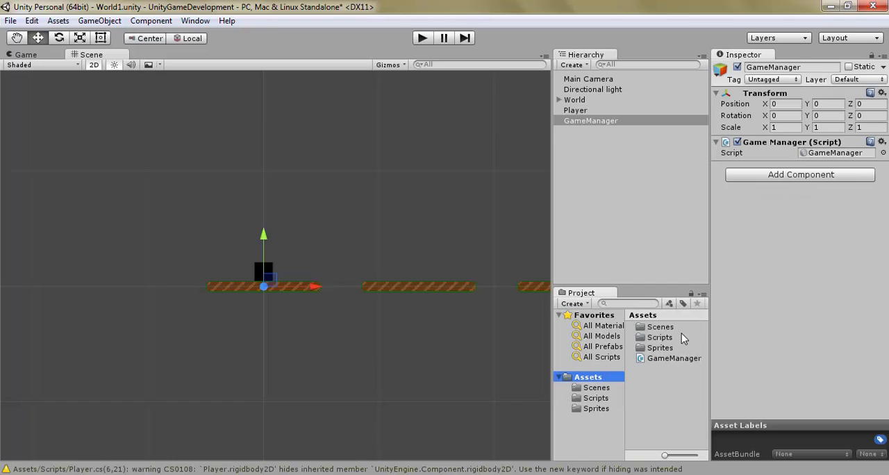
{"action": "left_click_drag", "start_coordinate": [679, 357], "coordinate": [678, 338]}
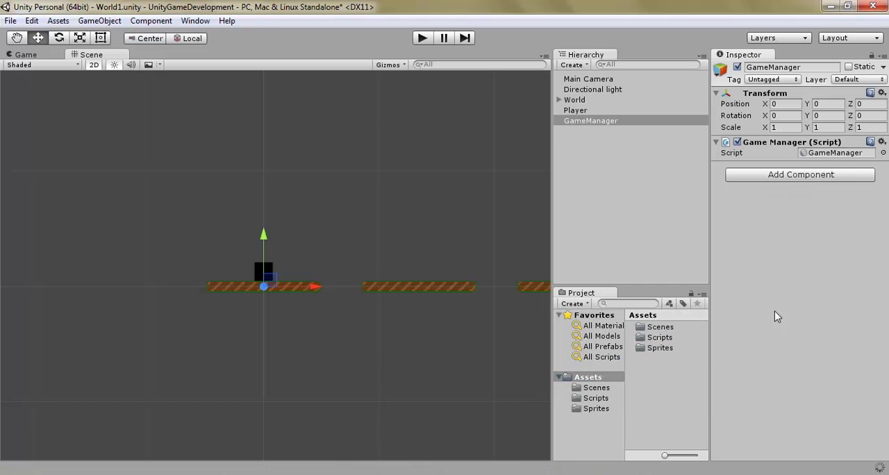
{"action": "double_click", "coordinate": [833, 154]}
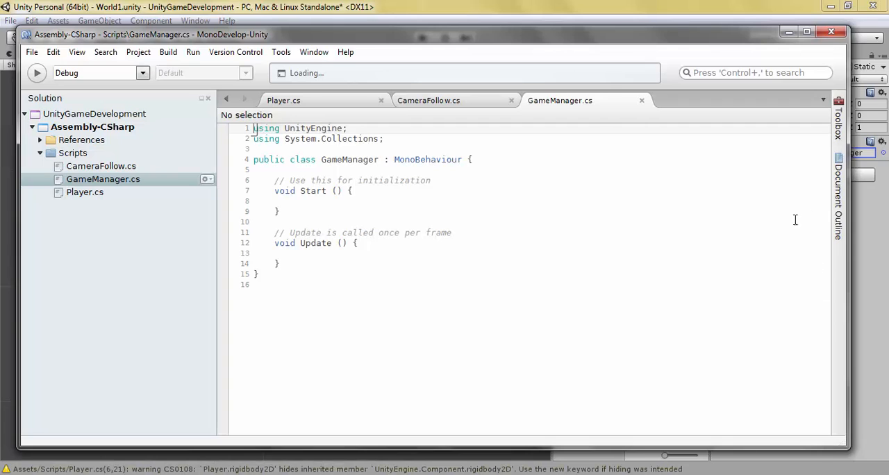
Step: Examine the components of Main Camera and GameManager, and view the GameManager script in MonoDevelop
{"action": "left_click", "coordinate": [873, 400]}
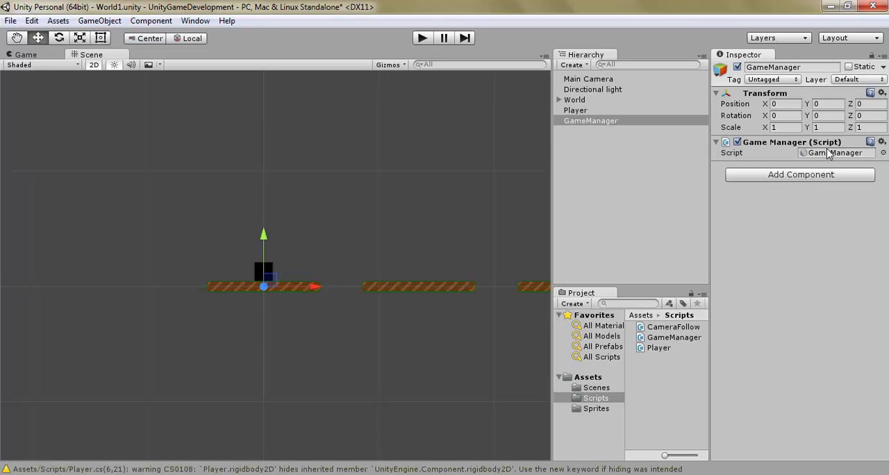
{"action": "left_click", "coordinate": [609, 81]}
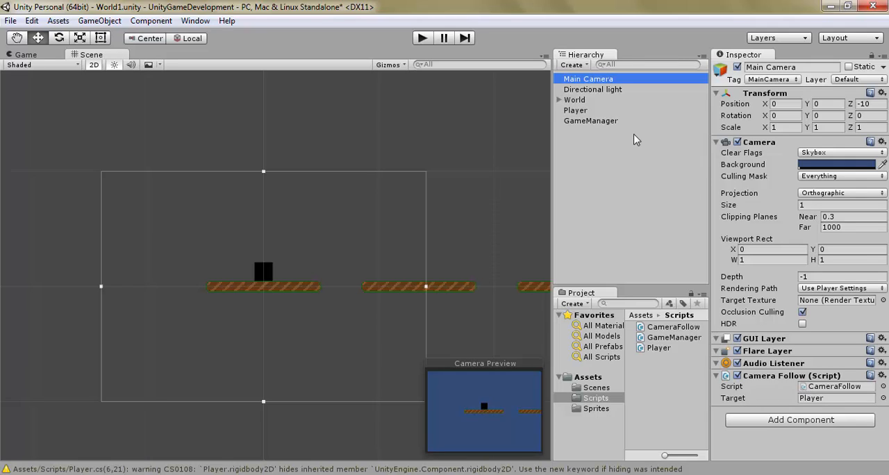
{"action": "left_click", "coordinate": [667, 121]}
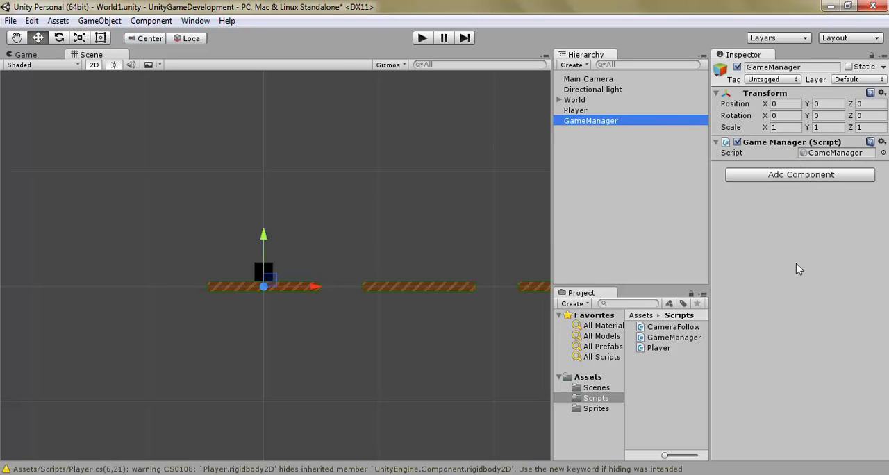
{"action": "left_click", "coordinate": [807, 238]}
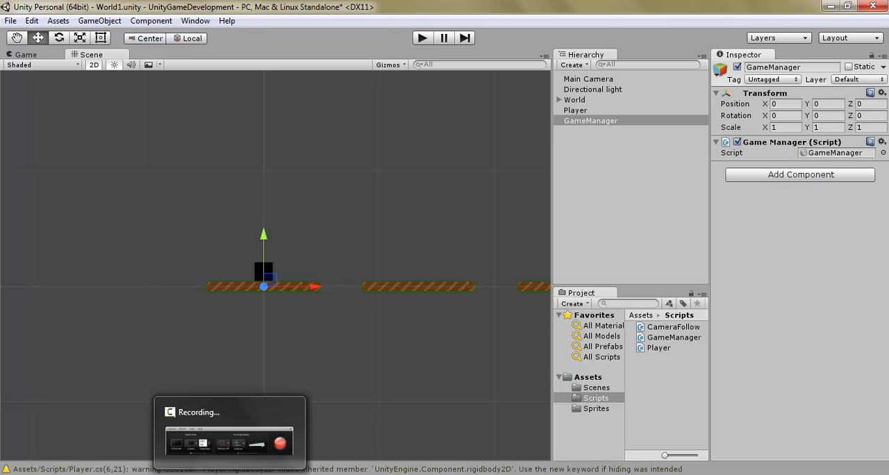
{"action": "left_click", "coordinate": [189, 474]}
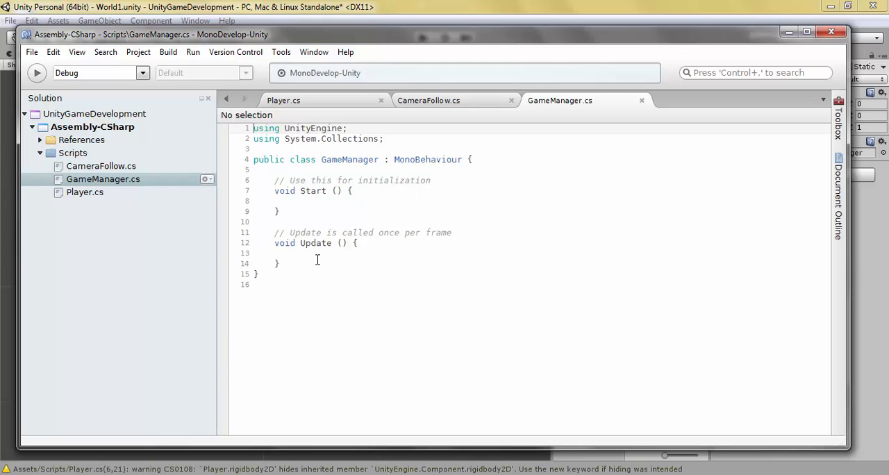
{"action": "key", "text": "alt+Tab"}
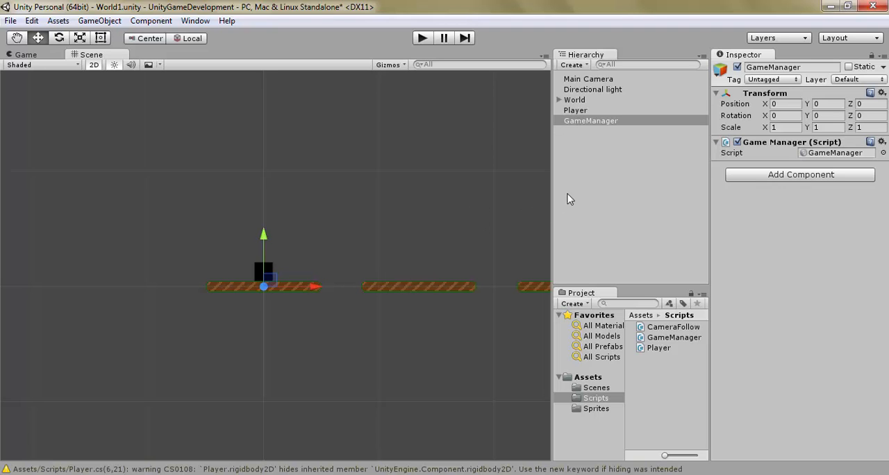
Step: Switch to MonoDevelop and declare float timeSpent = 0.0f; above Start in the GameManager class
{"action": "left_click", "coordinate": [609, 201]}
{"action": "left_click", "coordinate": [234, 474]}
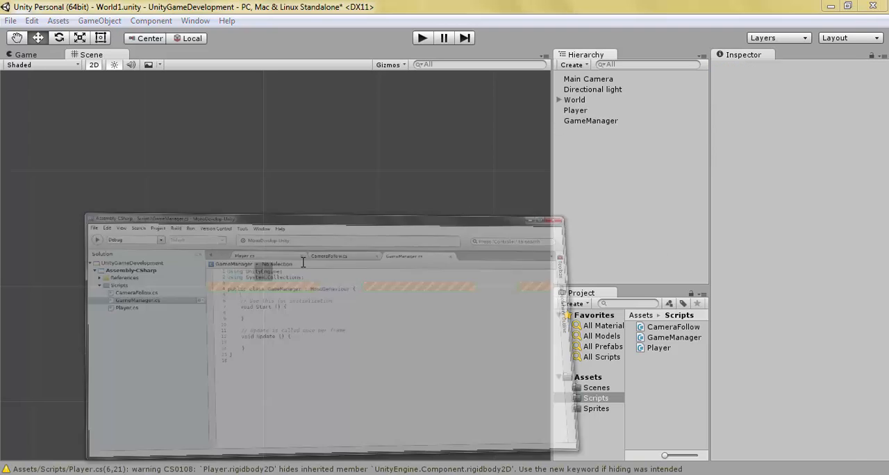
{"action": "key", "text": "Return"}
{"action": "key", "text": "Return"}
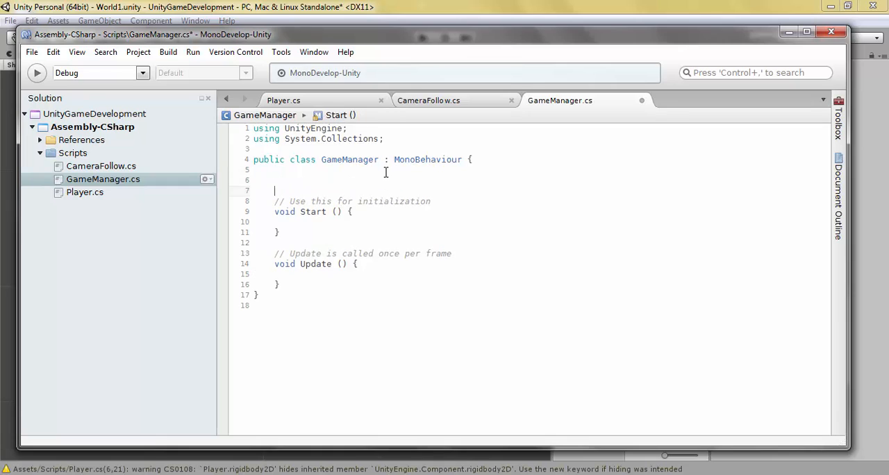
{"action": "key", "text": "Up"}
{"action": "type", "text": "float "}
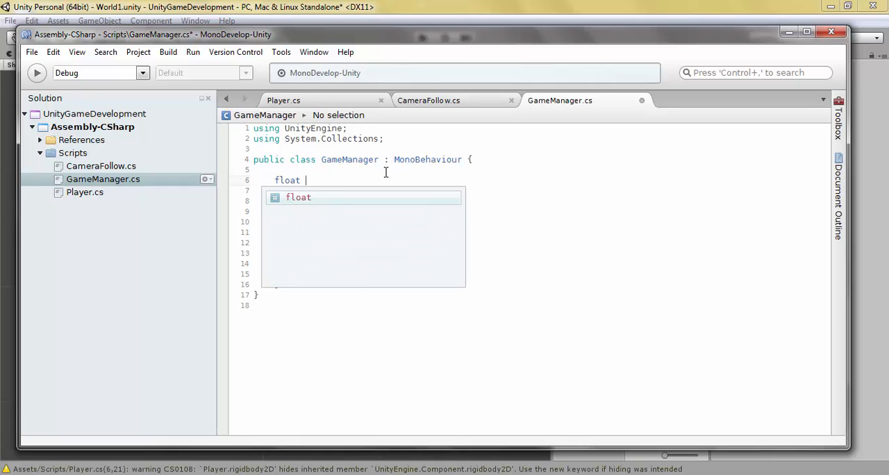
{"action": "type", "text": "timeSpet"}
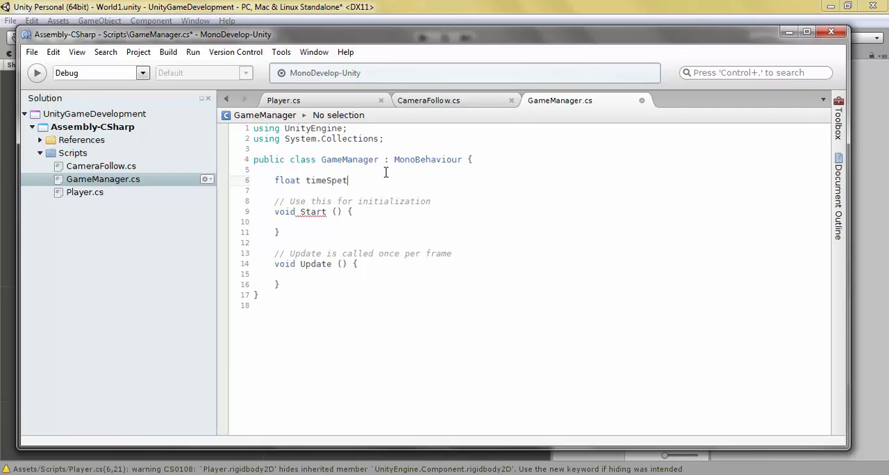
{"action": "key", "text": "BackSpace"}
{"action": "type", "text": "nt = 0.0f;"}
{"action": "left_click", "coordinate": [401, 212]}
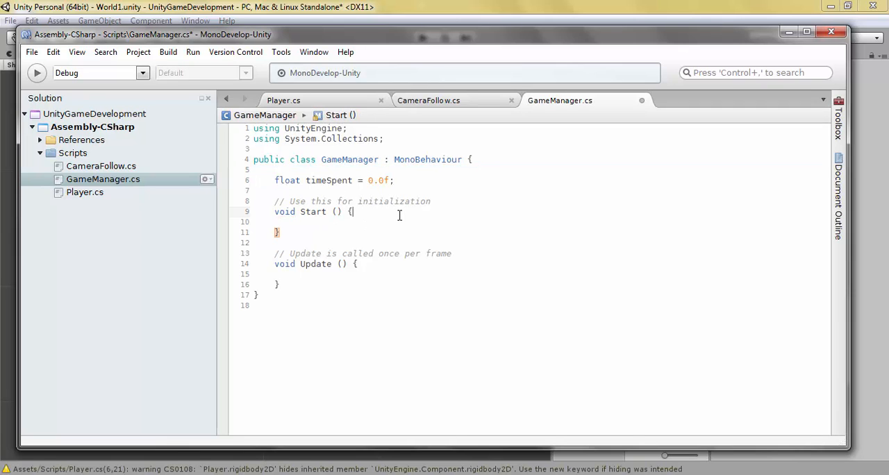
{"action": "left_click", "coordinate": [461, 223]}
{"action": "key", "text": "Up"}
{"action": "key", "text": "Down"}
{"action": "key", "text": "Down"}
{"action": "key", "text": "Down"}
{"action": "key", "text": "Down"}
{"action": "key", "text": "Down"}
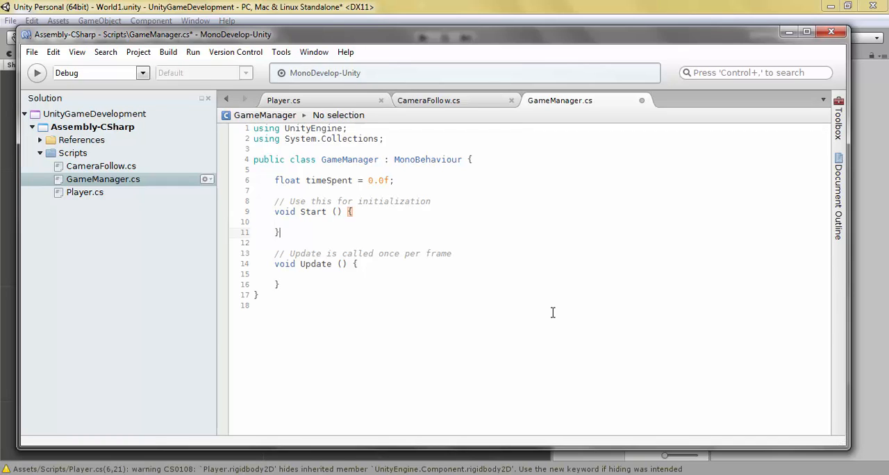
{"action": "left_click", "coordinate": [280, 180]}
Step: Add timeSpent += Time.deltaTime; to the body of Update in the GameManager script and save the file
{"action": "left_click", "coordinate": [441, 275]}
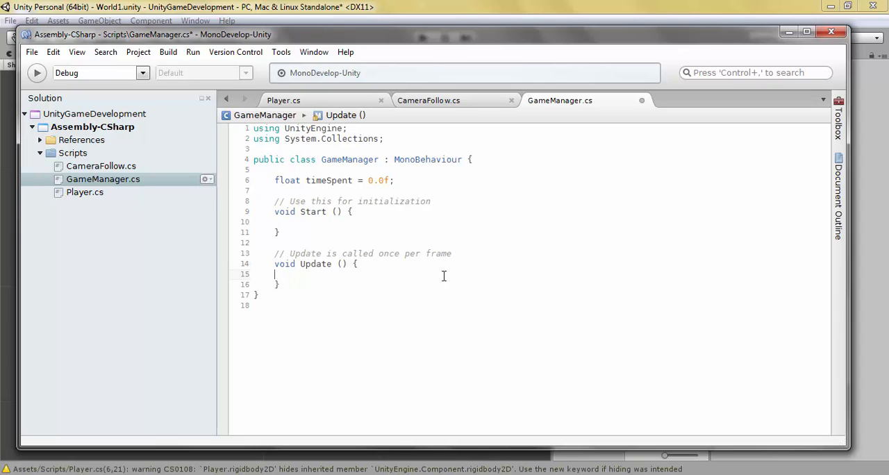
{"action": "key", "text": "BackSpace"}
{"action": "key", "text": "Return"}
{"action": "type", "text": "timeSpe"}
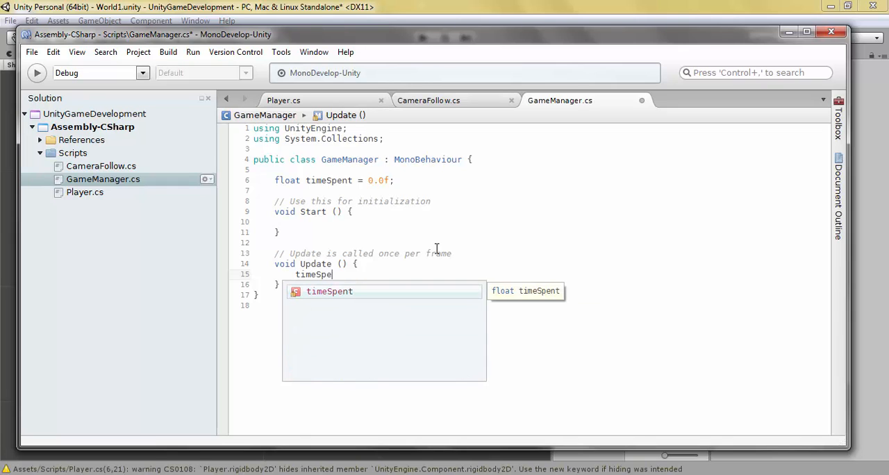
{"action": "type", "text": "nt += "}
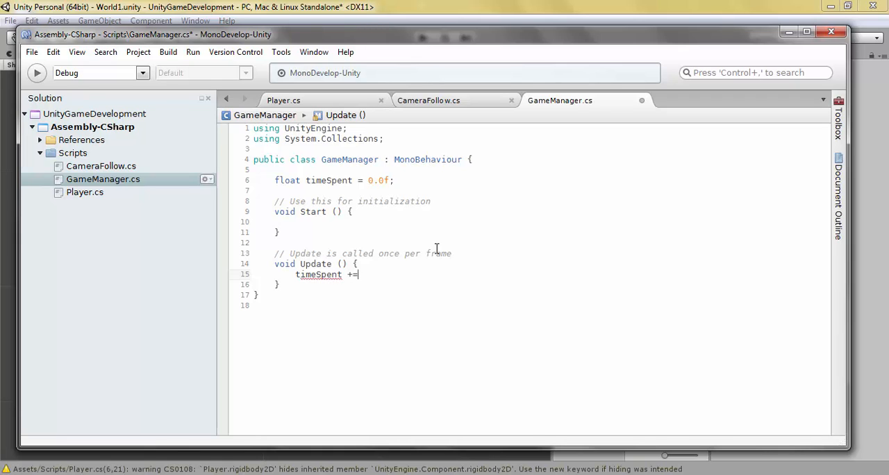
{"action": "type", "text": "Time.deltaTime:;"}
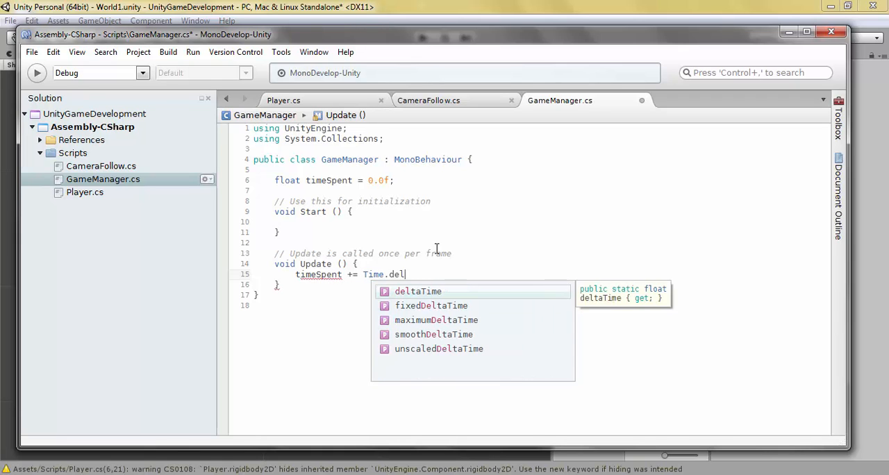
{"action": "key", "text": "BackSpace"}
{"action": "key", "text": "BackSpace"}
{"action": "type", "text": ";"}
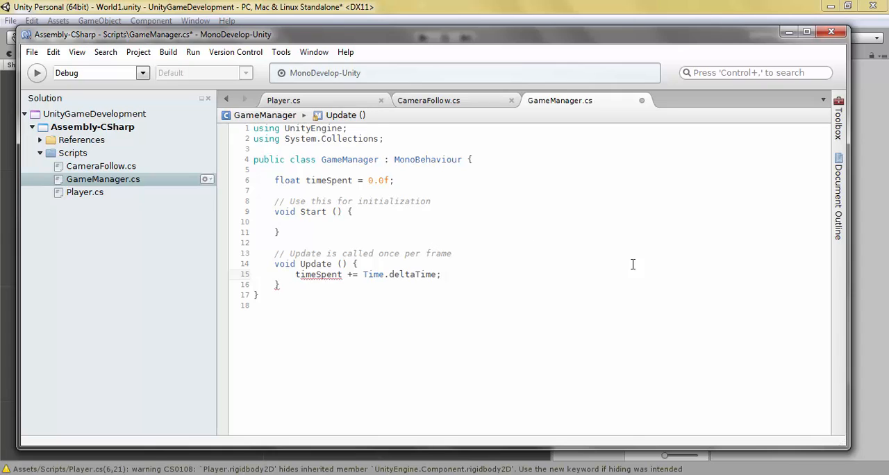
{"action": "key", "text": "ctrl+s"}
Step: Review the Update method's timeSpent and Time.deltaTime terms, and return to the Unity editor
{"action": "double_click", "coordinate": [320, 264]}
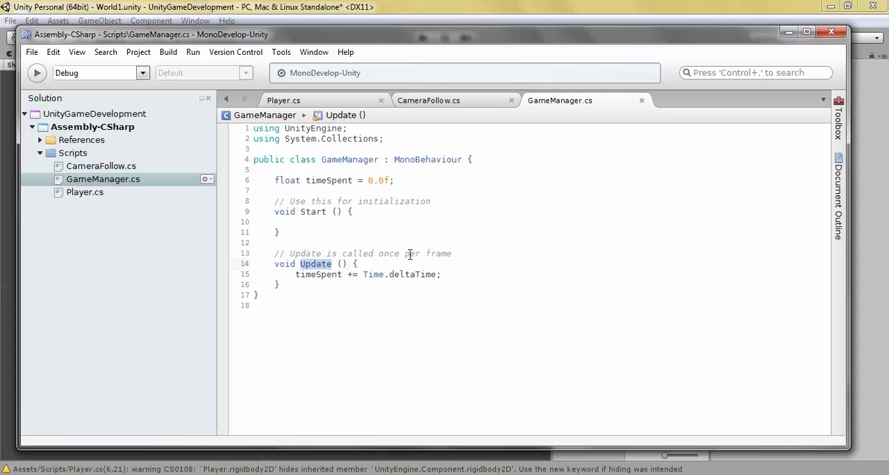
{"action": "left_click", "coordinate": [410, 254]}
{"action": "double_click", "coordinate": [300, 277]}
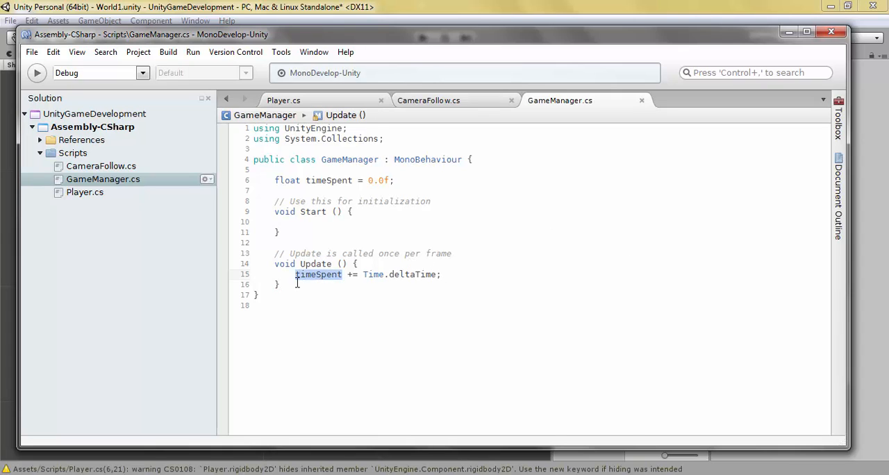
{"action": "left_click", "coordinate": [375, 297]}
{"action": "left_click_drag", "start_coordinate": [366, 275], "coordinate": [437, 275]}
{"action": "left_click", "coordinate": [386, 277]}
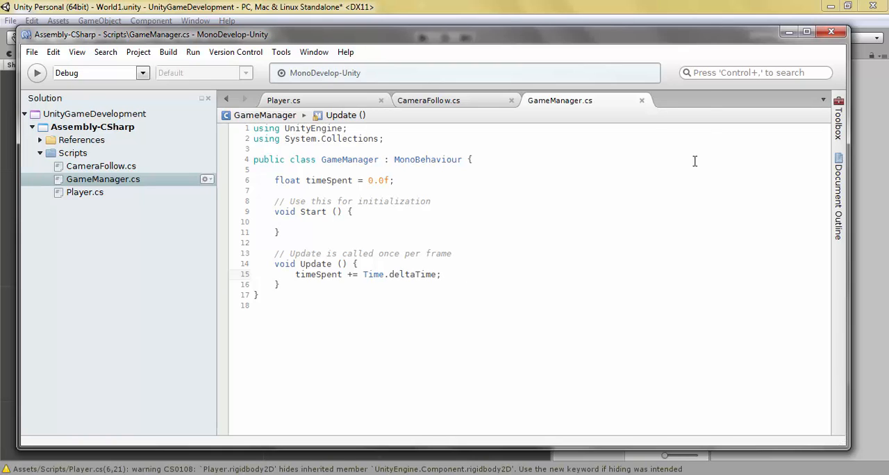
{"action": "left_click", "coordinate": [793, 34]}
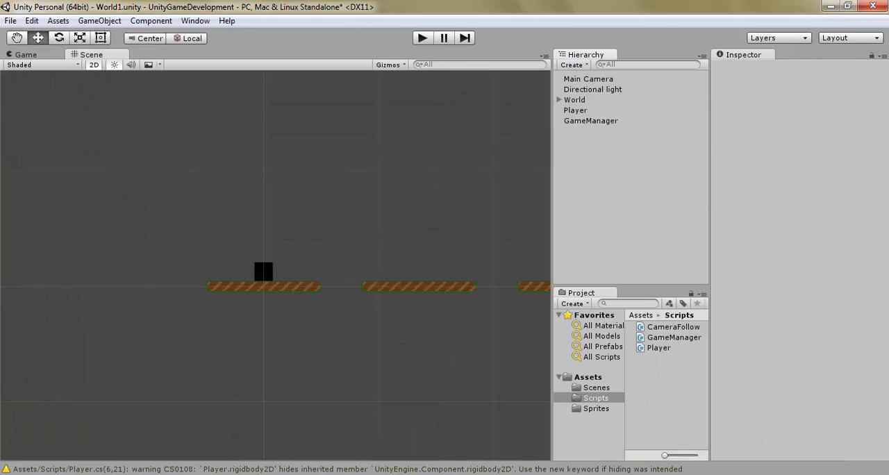
Step: Switch to MonoDevelop, make the timeSpent float public in the GameManager script, save it, and return to the Unity editor
{"action": "key", "text": "alt+Tab"}
{"action": "left_click", "coordinate": [275, 181]}
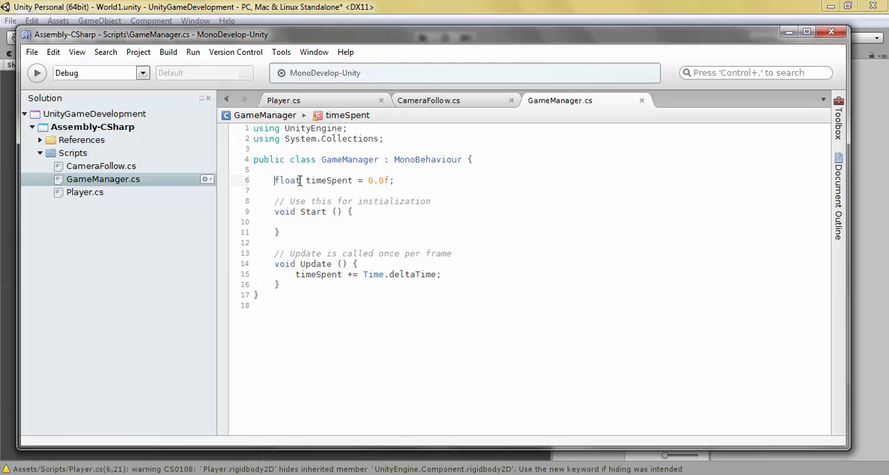
{"action": "type", "text": "public"}
{"action": "key", "text": "ctrl+s"}
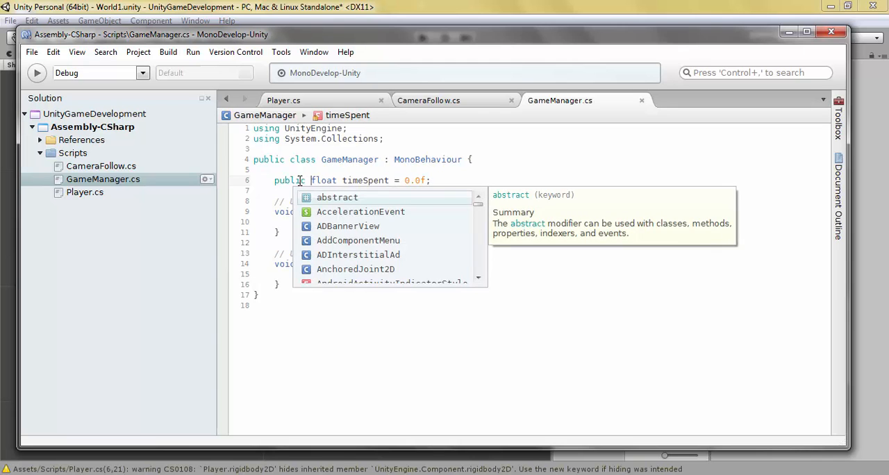
{"action": "left_click", "coordinate": [445, 5]}
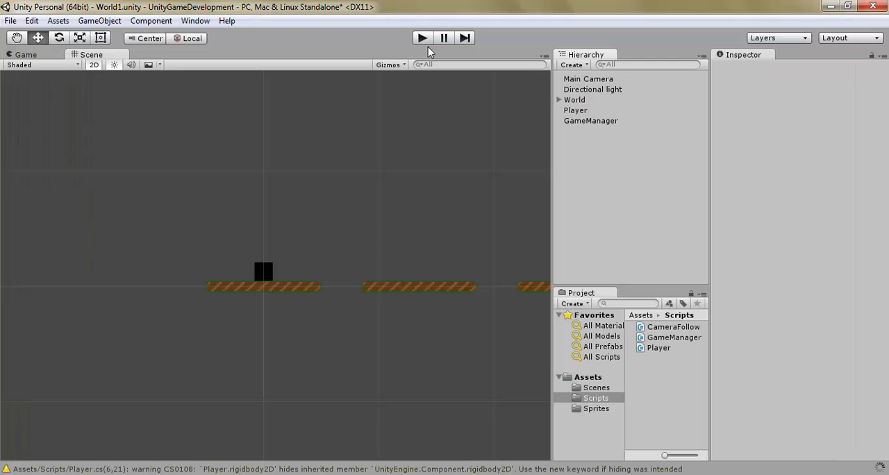
Step: Select GameManager and play-test the game, moving and jumping the player while watching the Time Spent value, and stop the run
{"action": "left_click", "coordinate": [598, 121]}
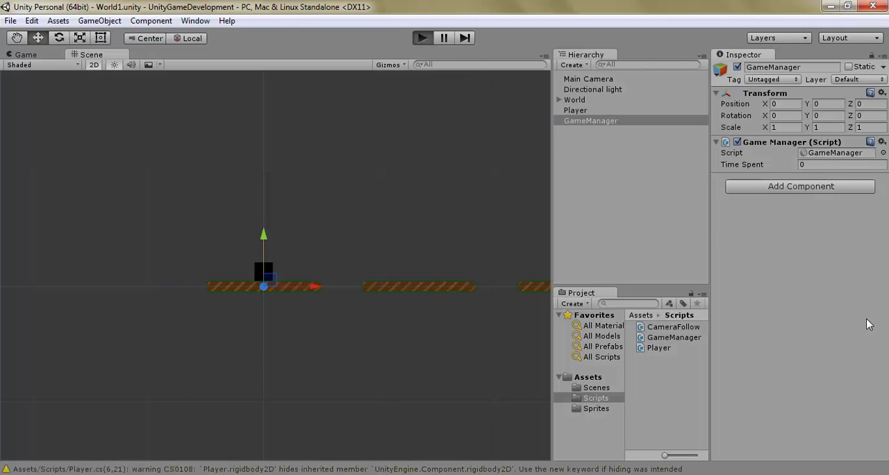
{"action": "key", "text": "ctrl+p"}
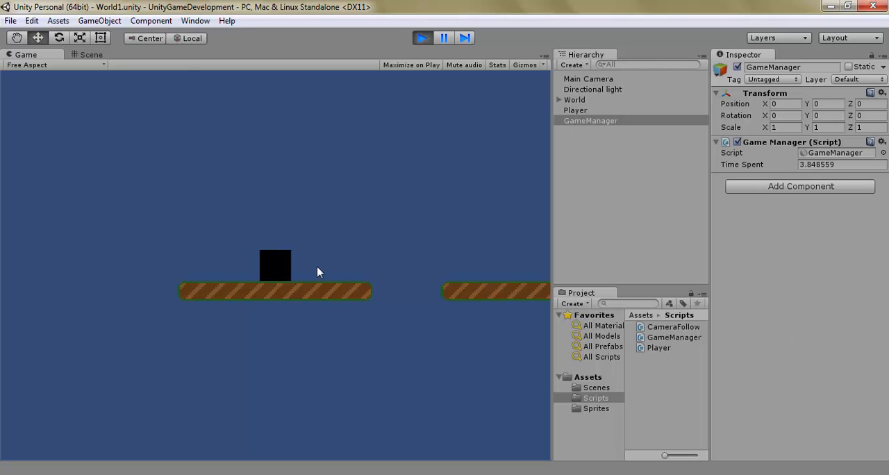
{"action": "key", "text": "Left"}
{"action": "key", "text": "Right"}
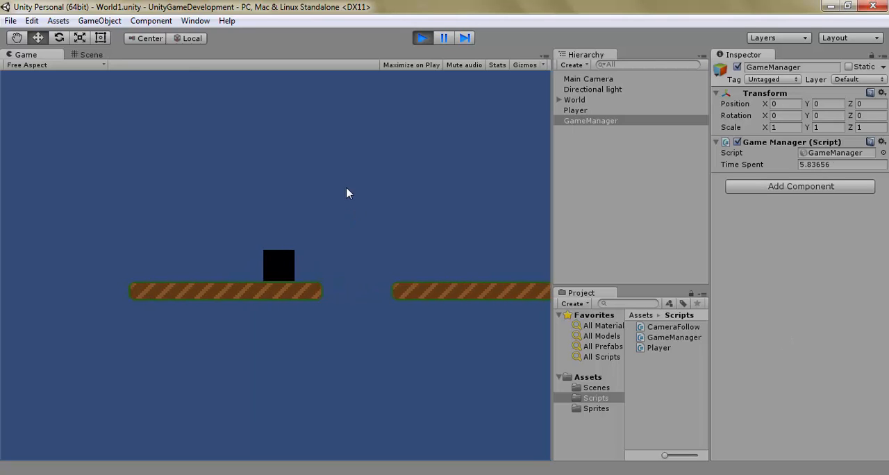
{"action": "key", "text": "space"}
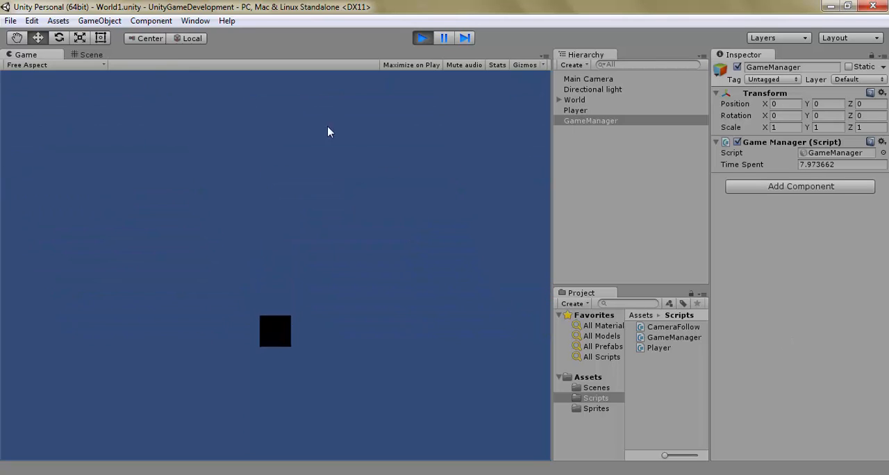
{"action": "left_click", "coordinate": [421, 38]}
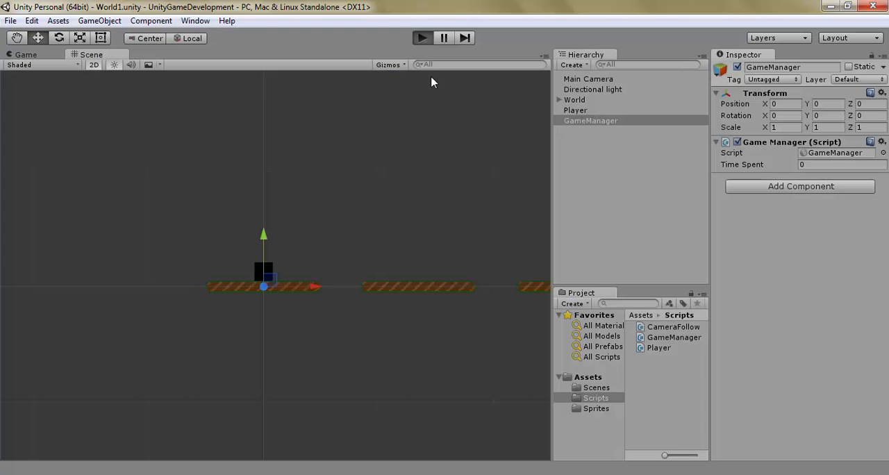
Step: Run the game a second time to check Time Spent while crossing platforms, stop it, and deselect GameManager
{"action": "key", "text": "ctrl+p"}
{"action": "key", "text": "Left"}
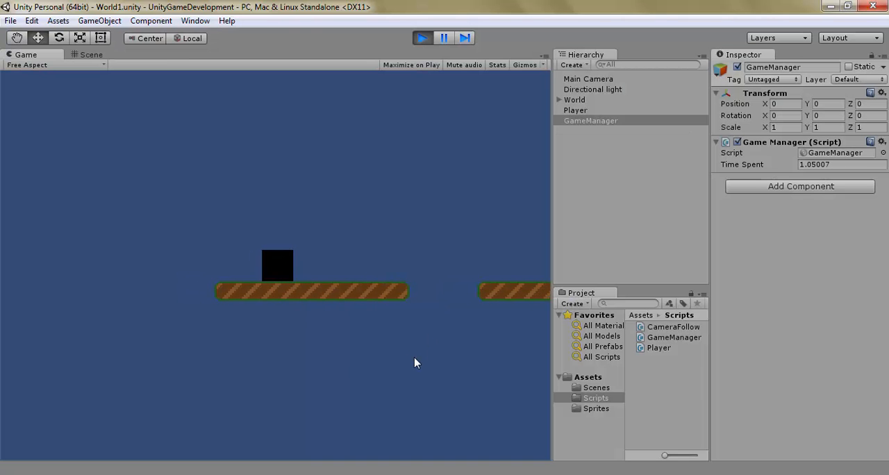
{"action": "key", "text": "Right"}
{"action": "key", "text": "space"}
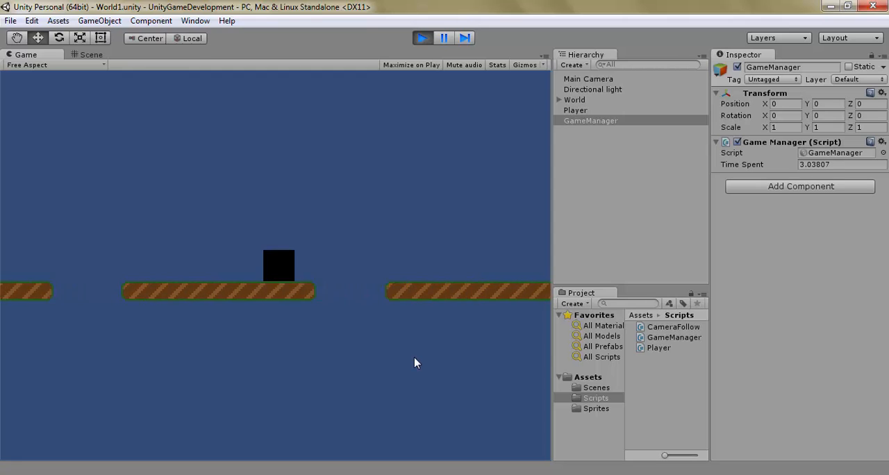
{"action": "left_click", "coordinate": [422, 39]}
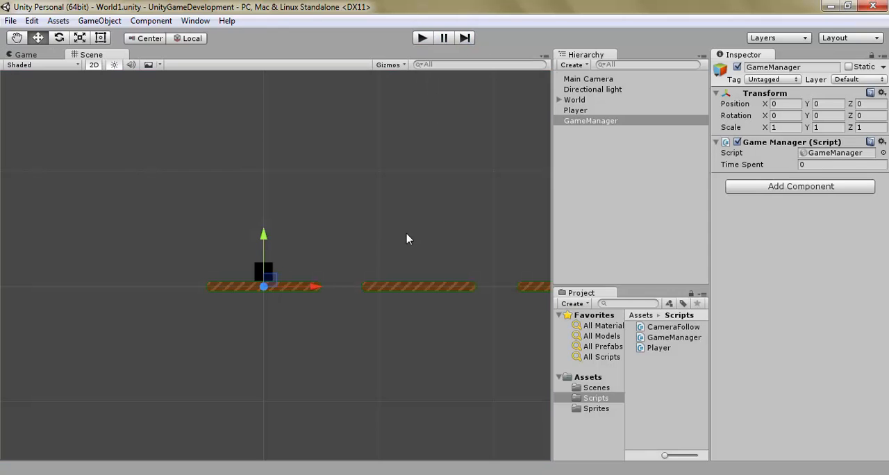
{"action": "left_click", "coordinate": [397, 232]}
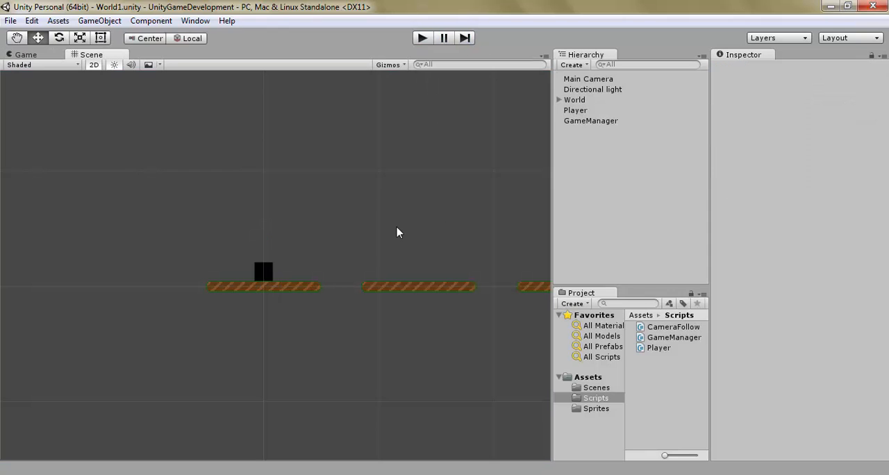
Step: Create a UI Text object in the scene
{"action": "left_click", "coordinate": [571, 65]}
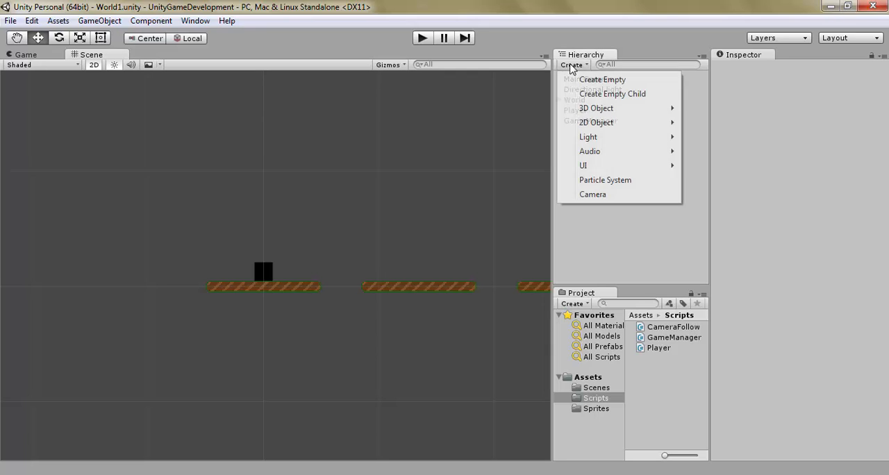
{"action": "mouse_move", "coordinate": [624, 171]}
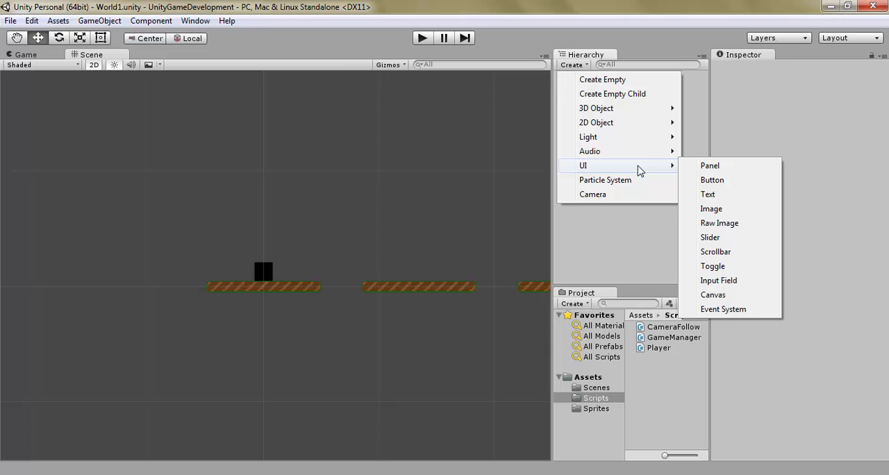
{"action": "left_click", "coordinate": [728, 195]}
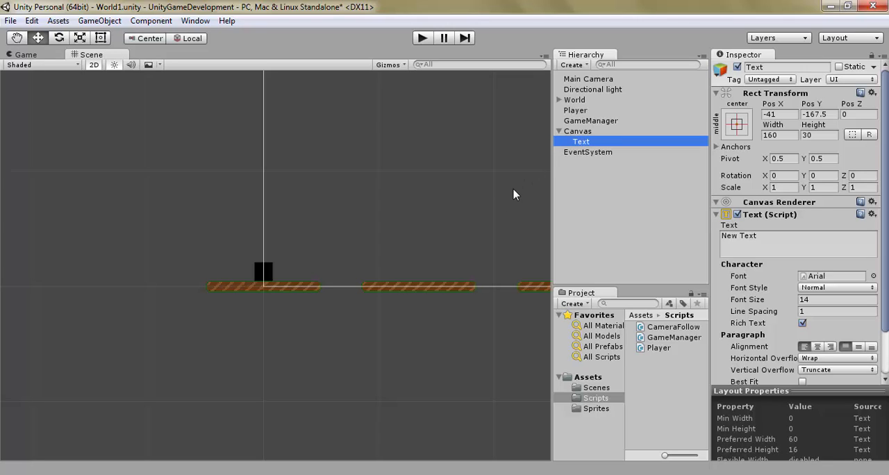
Step: Set the Canvas Render Mode to Screen Space - Camera and assign Main Camera as its Render Camera
{"action": "left_click", "coordinate": [587, 132]}
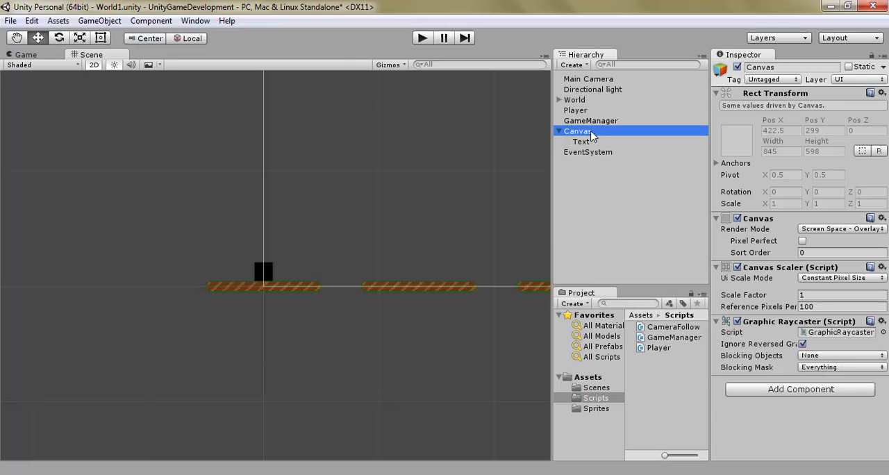
{"action": "left_click", "coordinate": [842, 228]}
{"action": "left_click", "coordinate": [816, 253]}
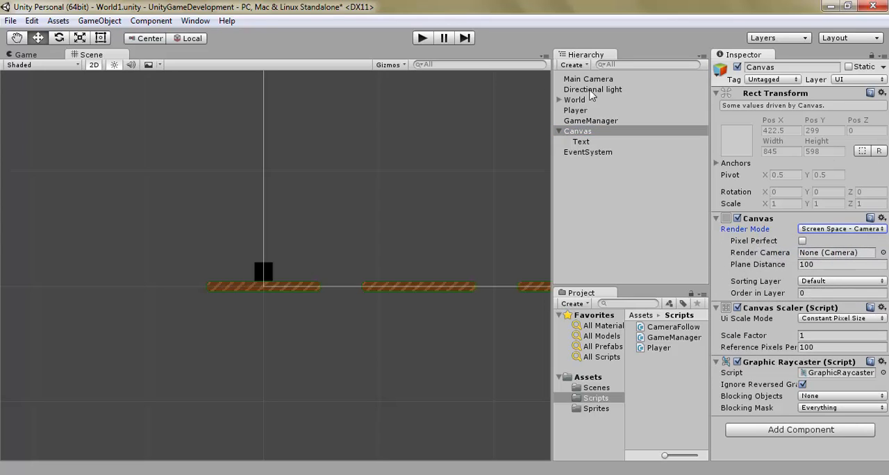
{"action": "left_click_drag", "start_coordinate": [594, 79], "coordinate": [677, 255]}
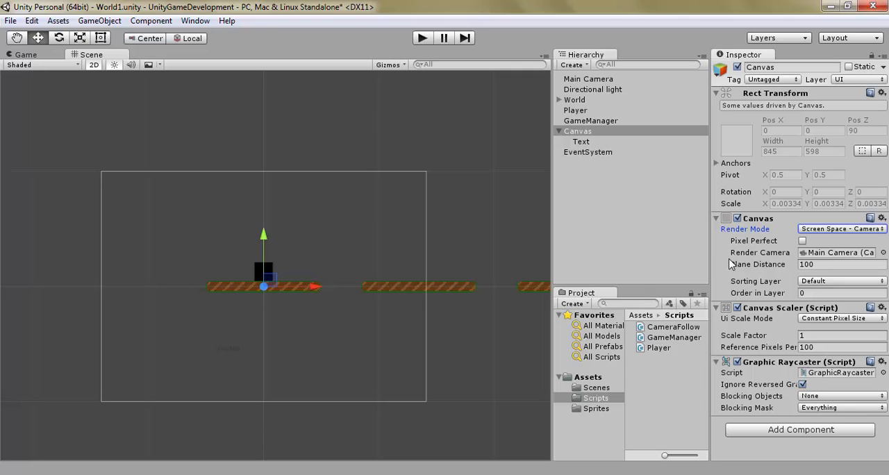
Step: Inspect EventSystem, and try the Canvas render modes Screen Space - Overlay, Screen Space - Camera and World Space, finishing on Screen Space - Overlay
{"action": "left_click", "coordinate": [610, 154]}
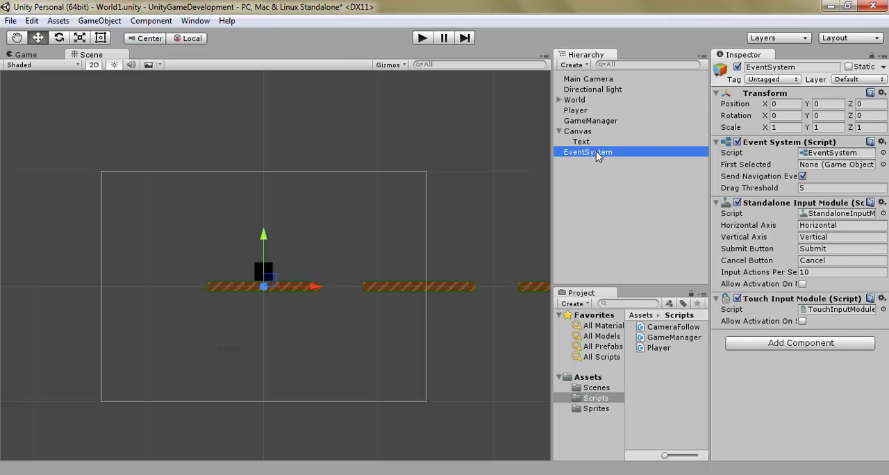
{"action": "left_click", "coordinate": [616, 132]}
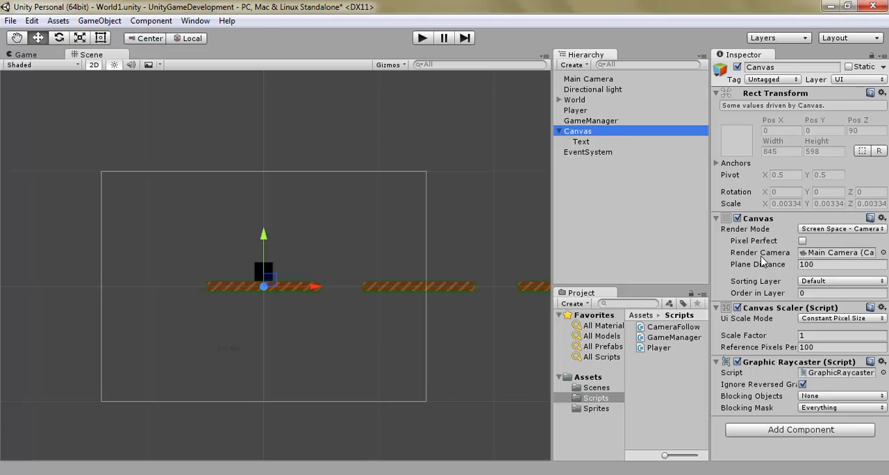
{"action": "left_click", "coordinate": [843, 229]}
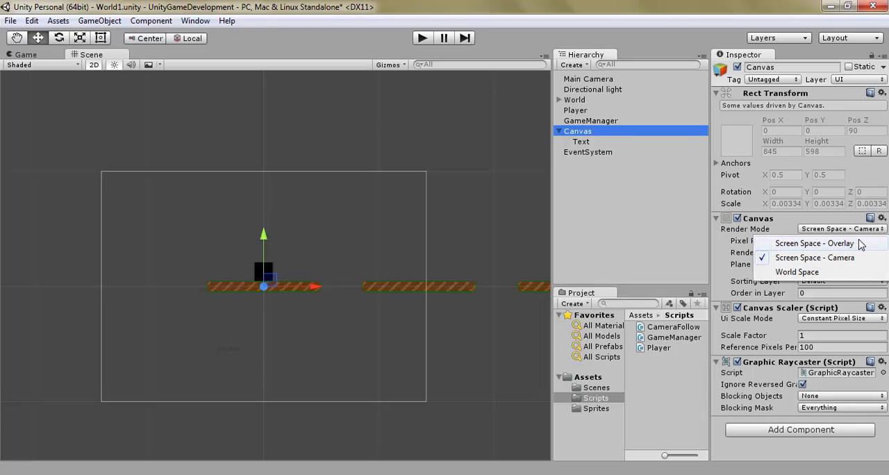
{"action": "left_click", "coordinate": [872, 244]}
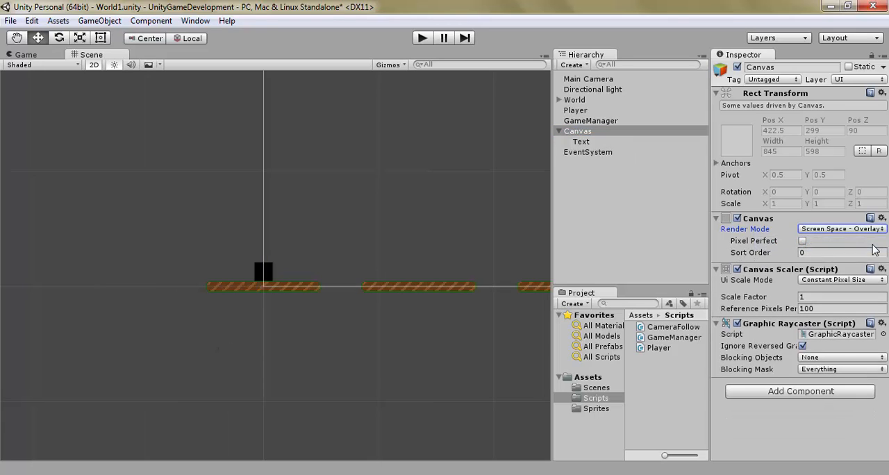
{"action": "left_click", "coordinate": [843, 230]}
{"action": "left_click", "coordinate": [841, 257]}
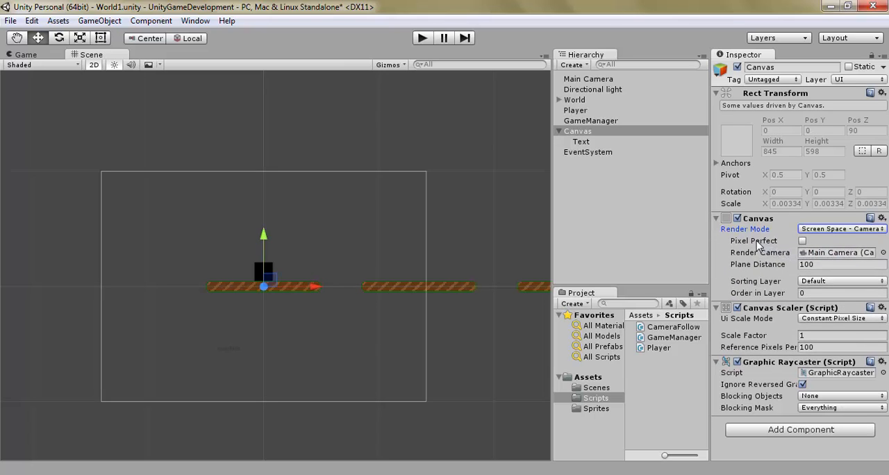
{"action": "left_click", "coordinate": [853, 230]}
{"action": "left_click", "coordinate": [840, 272]}
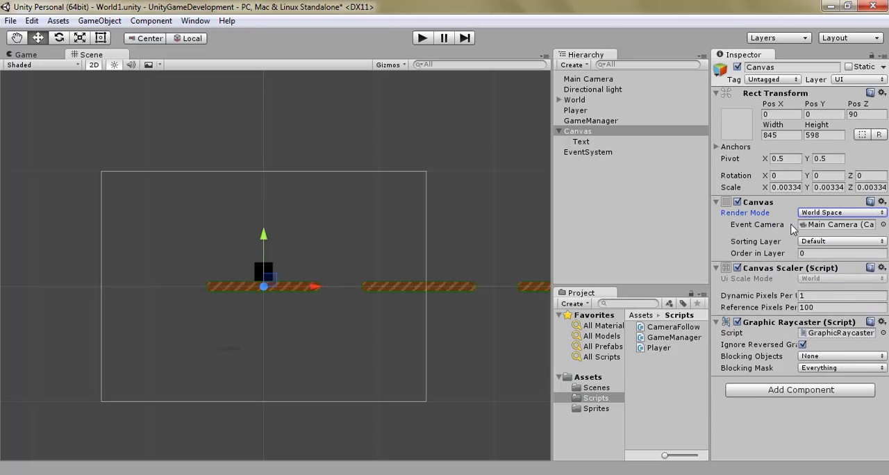
{"action": "left_click", "coordinate": [842, 213]}
{"action": "left_click", "coordinate": [833, 222]}
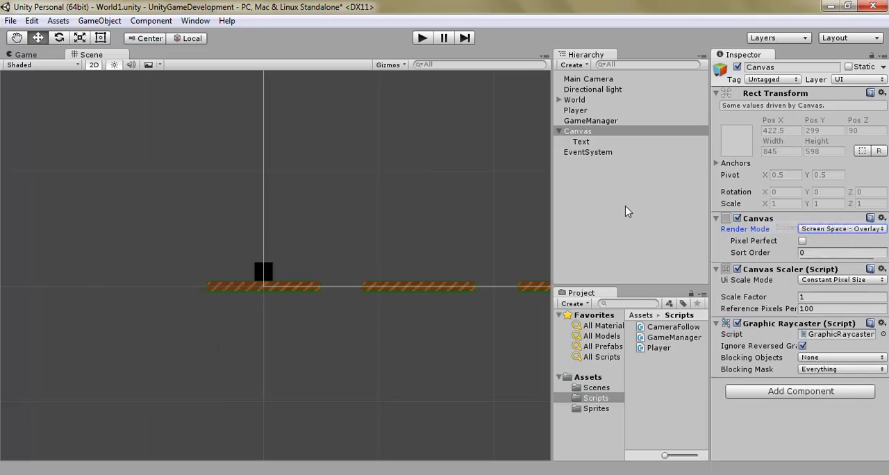
Step: Show the Game view and set the Canvas Render Mode to Screen Space - Camera
{"action": "left_click", "coordinate": [26, 55]}
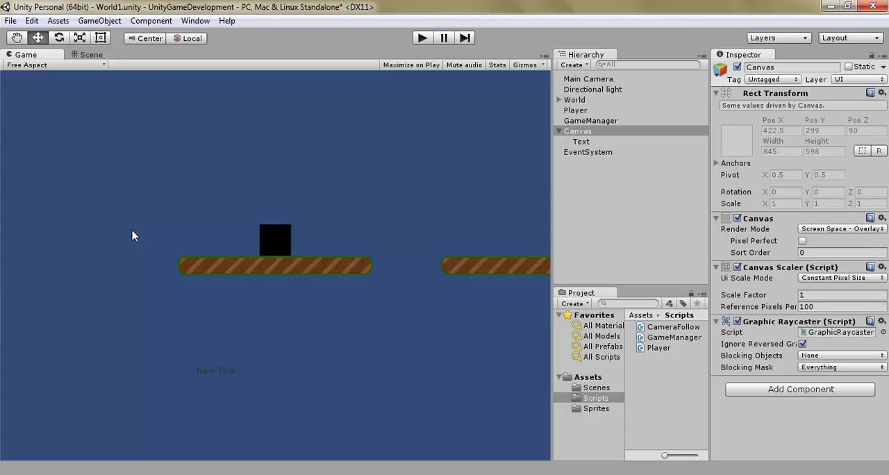
{"action": "left_click", "coordinate": [842, 228]}
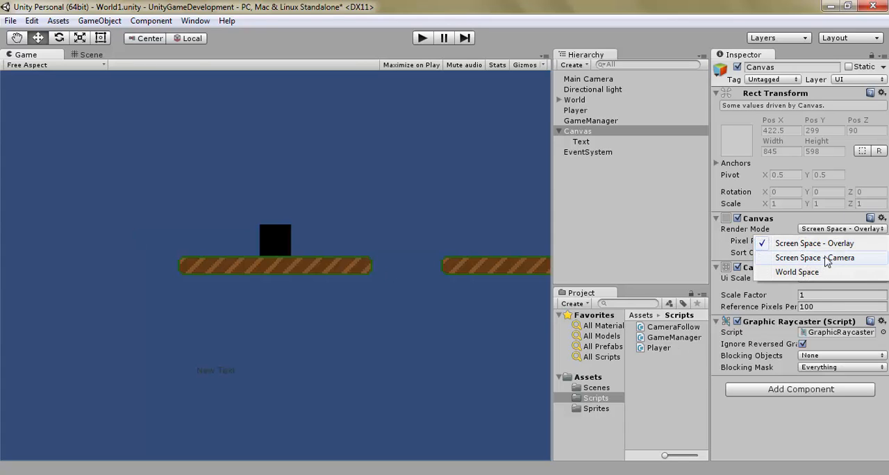
{"action": "left_click", "coordinate": [826, 261]}
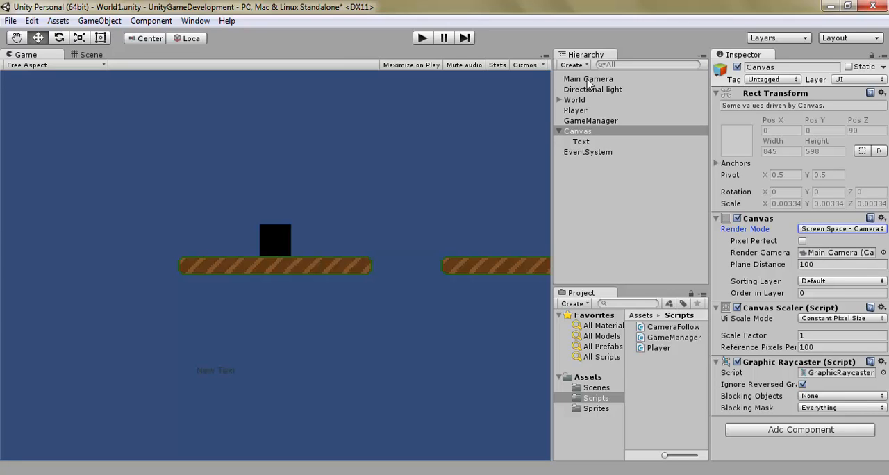
{"action": "left_click", "coordinate": [838, 232]}
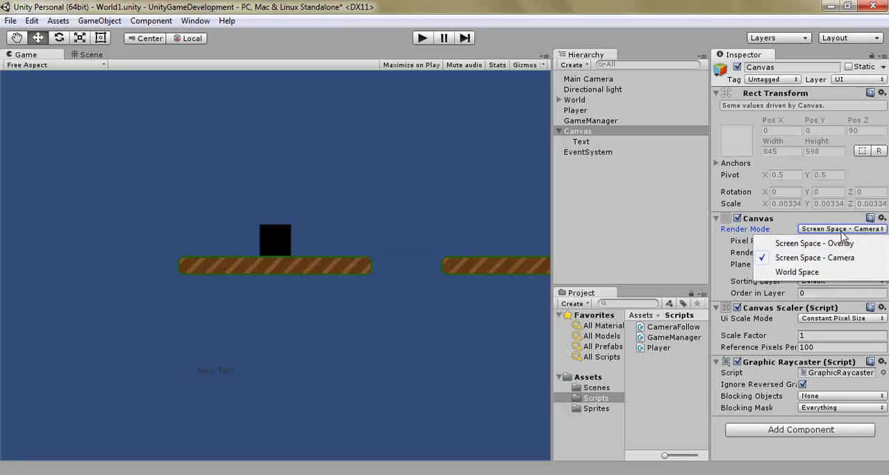
{"action": "left_click", "coordinate": [841, 232]}
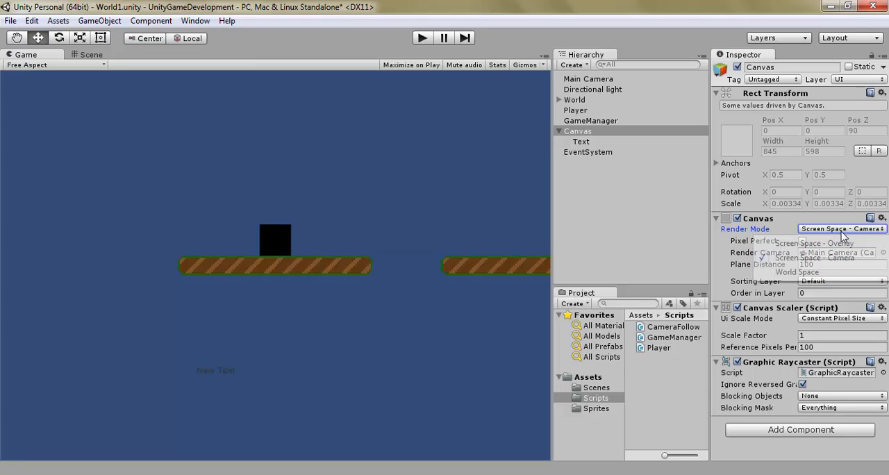
{"action": "left_click", "coordinate": [819, 259]}
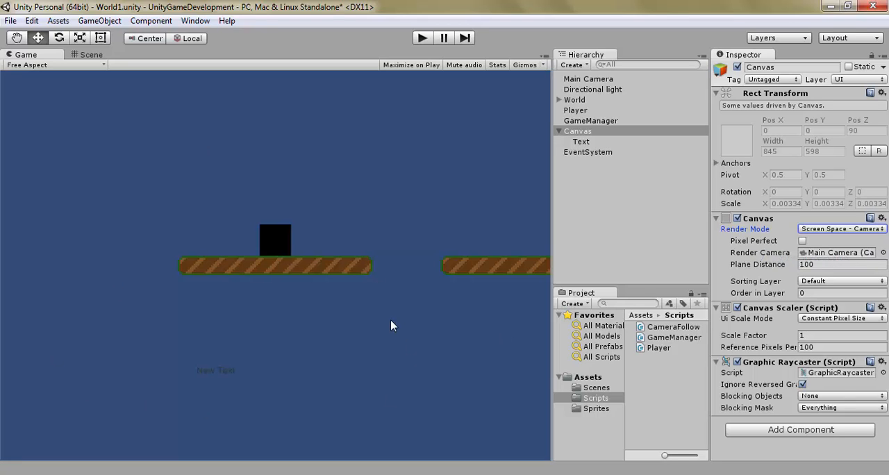
Step: Play-test the game by moving and jumping the player to check how the UI text behaves, and stop the run
{"action": "left_click", "coordinate": [421, 38]}
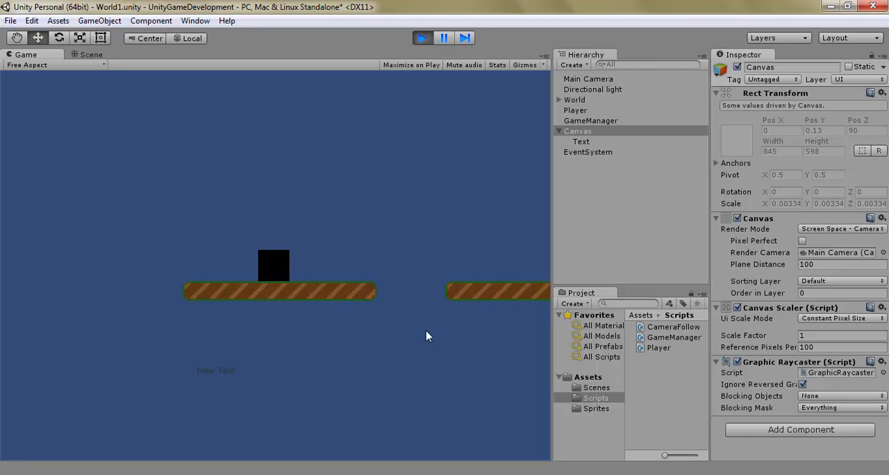
{"action": "key", "text": "a"}
{"action": "key", "text": "d"}
{"action": "key", "text": "space"}
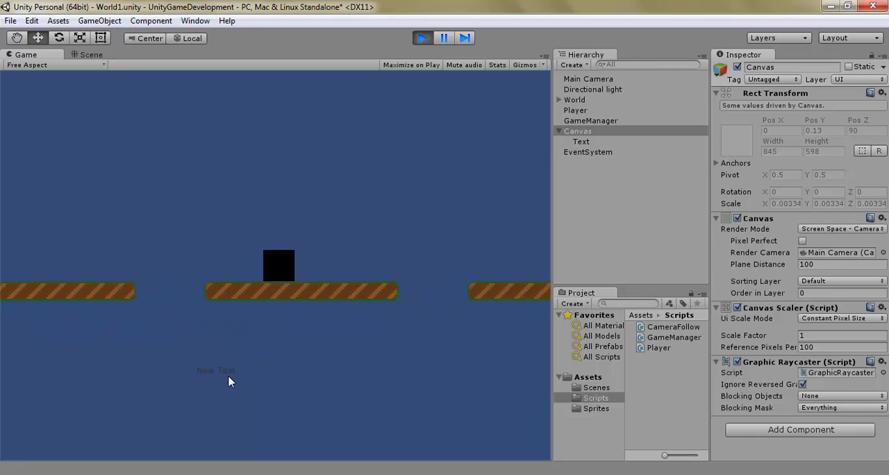
{"action": "key", "text": "space"}
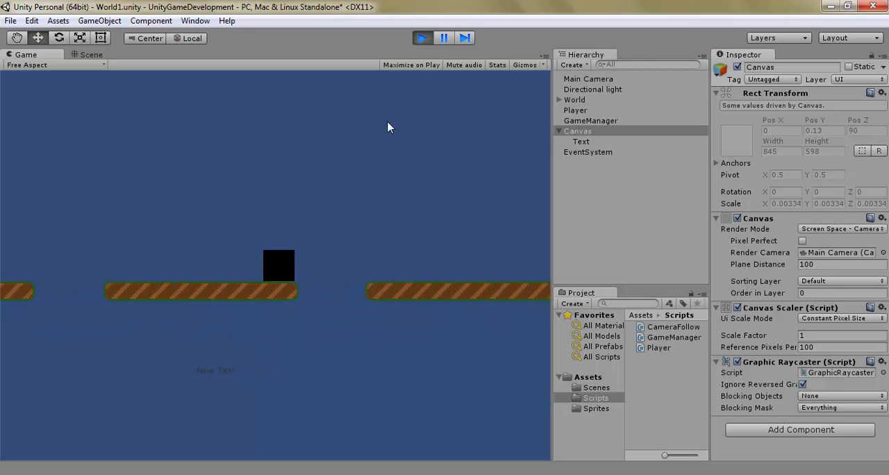
{"action": "key", "text": "ctrl+p"}
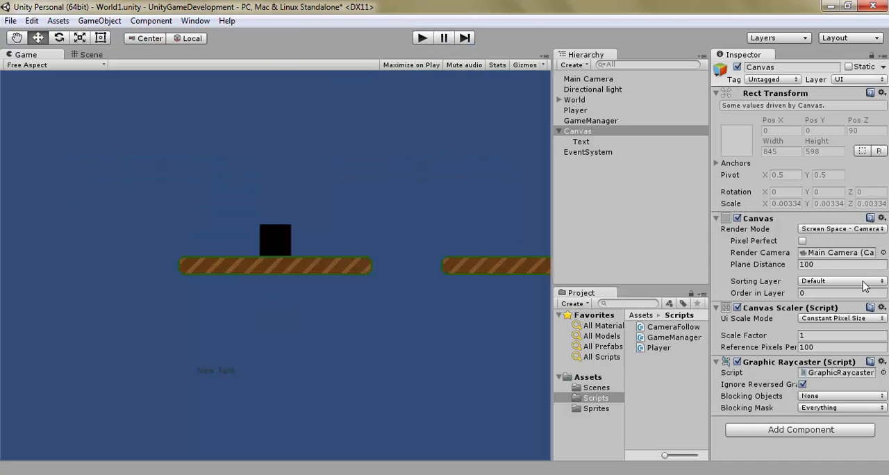
Step: Set the Canvas Render Mode to Screen Space - Overlay, play-test the UI text while trying World Space, and stop the run
{"action": "left_click", "coordinate": [841, 229]}
{"action": "left_click", "coordinate": [778, 236]}
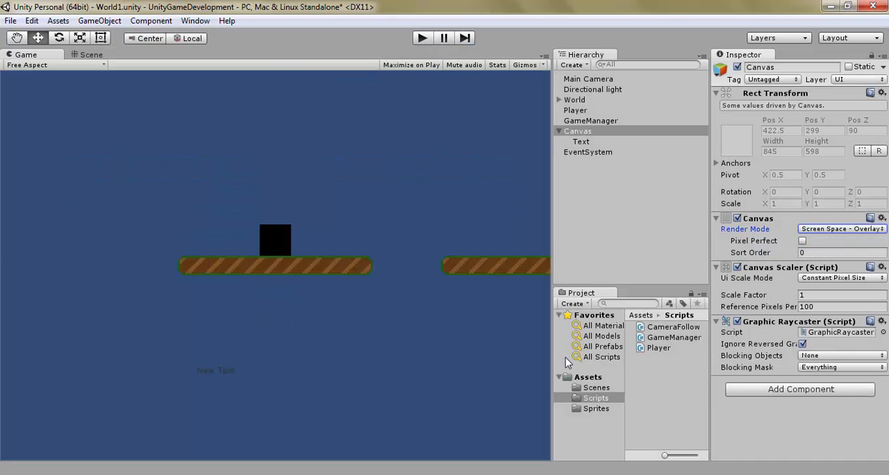
{"action": "left_click", "coordinate": [423, 40]}
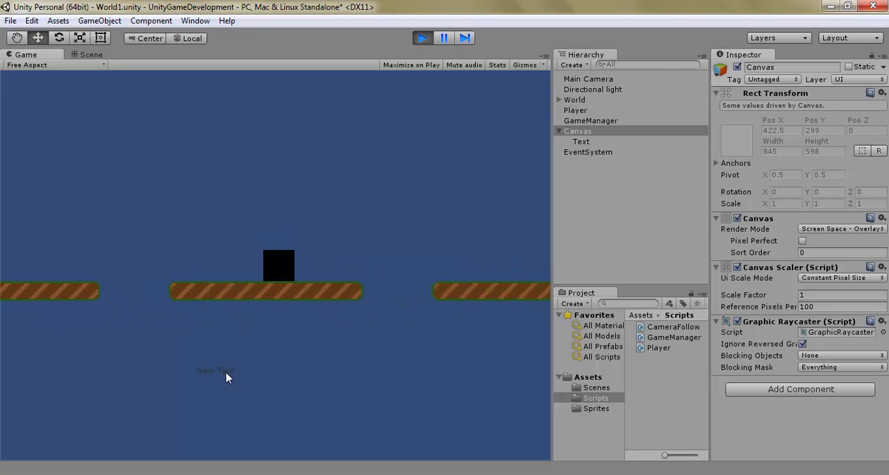
{"action": "left_click", "coordinate": [856, 229]}
{"action": "left_click", "coordinate": [817, 274]}
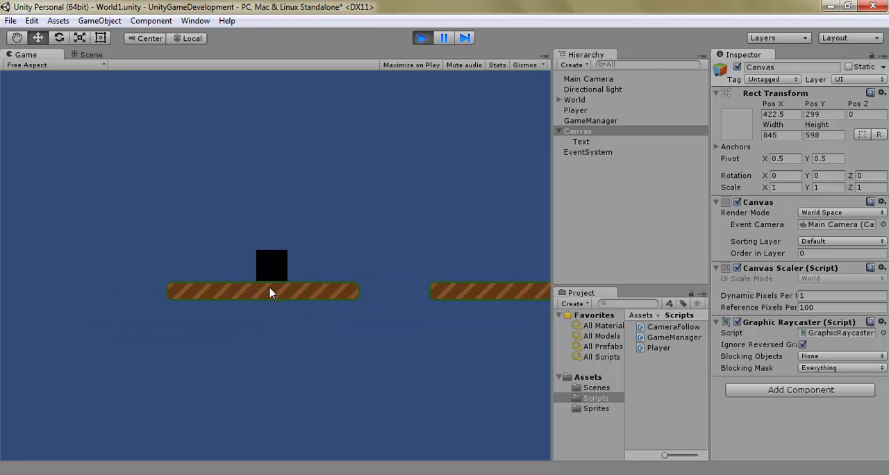
{"action": "left_click", "coordinate": [424, 40]}
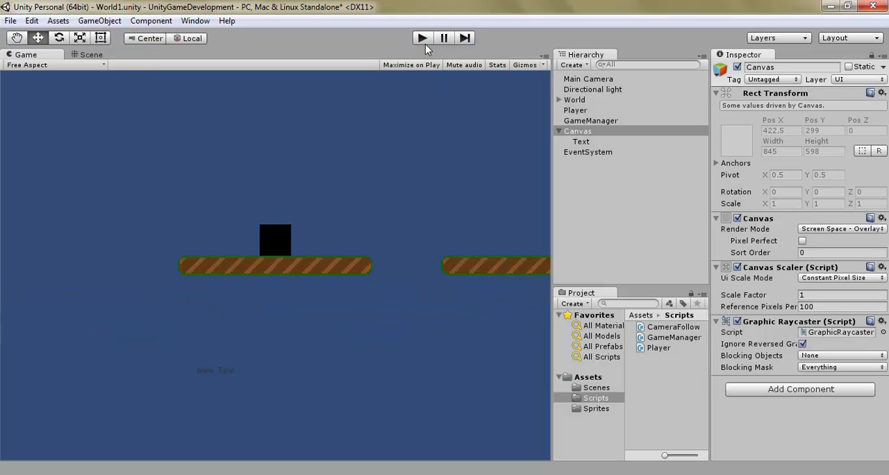
Step: Show the Scene view and set the Canvas Render Mode to World Space
{"action": "left_click", "coordinate": [93, 55]}
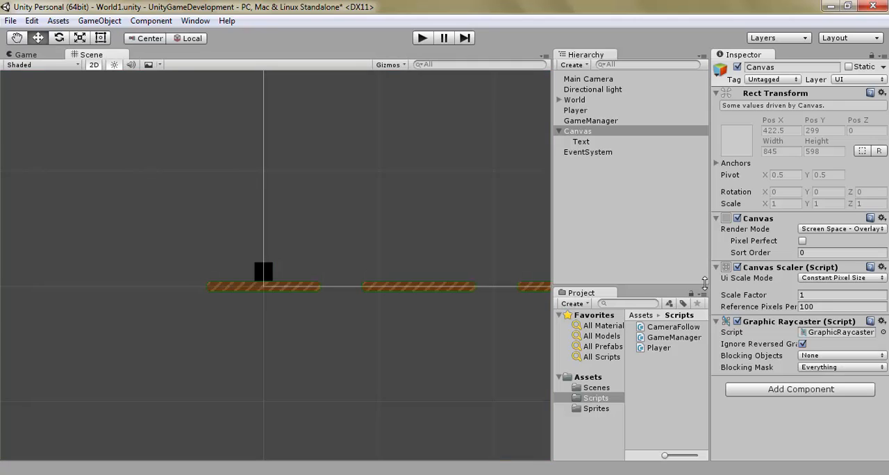
{"action": "left_click", "coordinate": [834, 229]}
{"action": "left_click", "coordinate": [811, 275]}
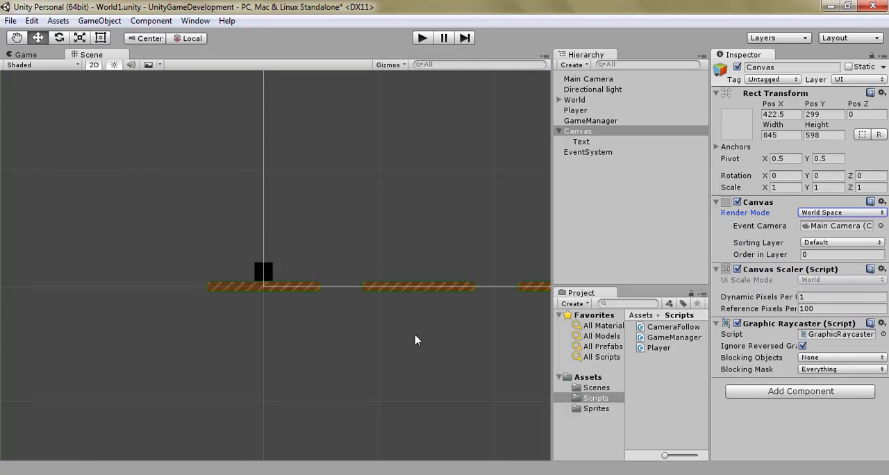
Step: Select the Canvas and examine its extent in the scene relative to the camera, light and platforms
{"action": "left_click", "coordinate": [637, 132]}
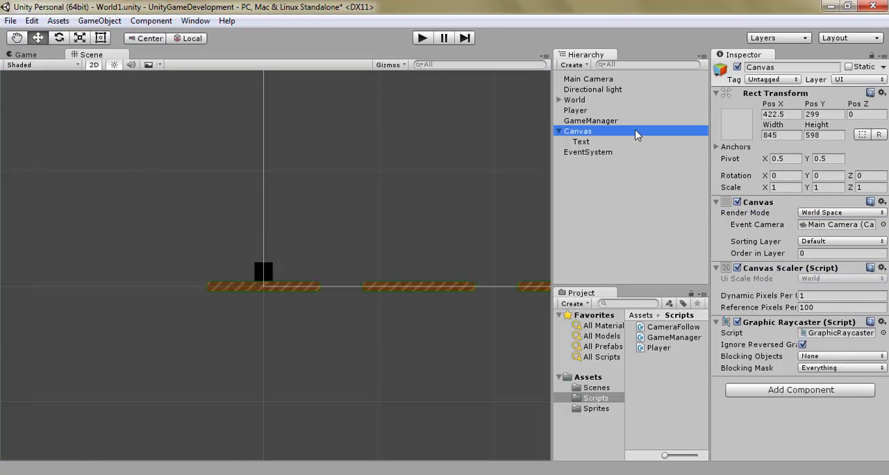
{"action": "middle_click_drag", "start_coordinate": [486, 144], "coordinate": [329, 379]}
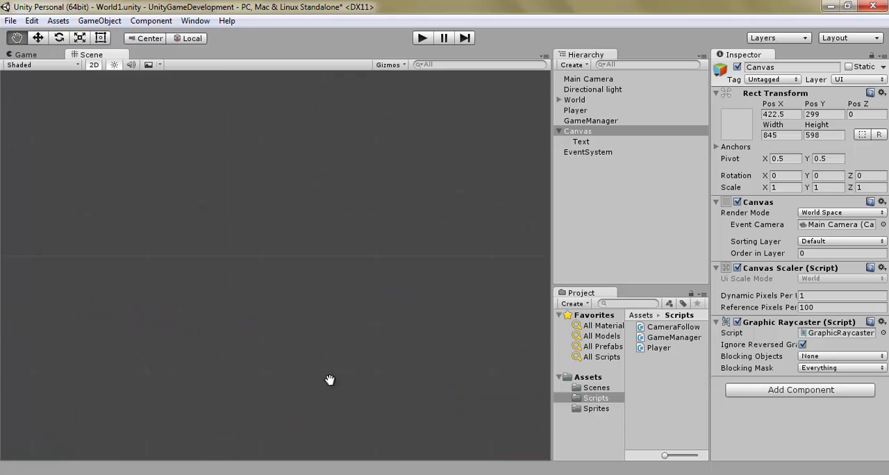
{"action": "scroll", "coordinate": [323, 295], "scroll_direction": "down", "scroll_amount": 10}
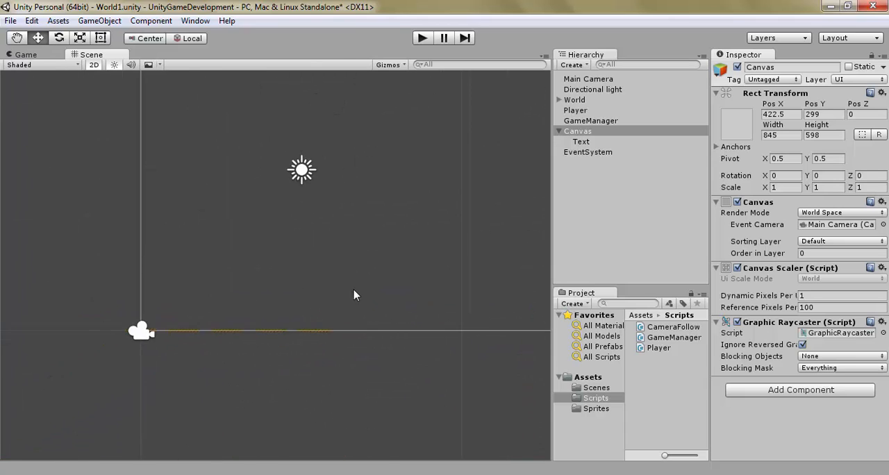
{"action": "scroll", "coordinate": [380, 251], "scroll_direction": "down", "scroll_amount": 8}
{"action": "middle_click_drag", "start_coordinate": [430, 236], "coordinate": [270, 399]}
{"action": "scroll", "coordinate": [338, 329], "scroll_direction": "down", "scroll_amount": 12}
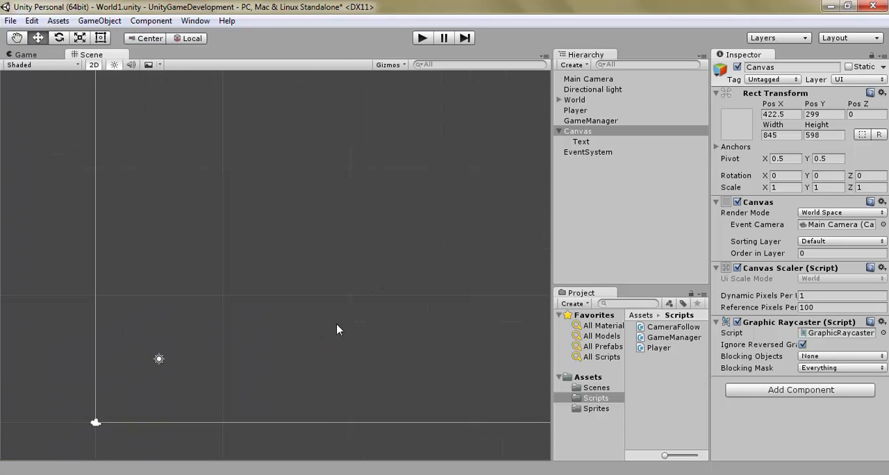
{"action": "scroll", "coordinate": [404, 296], "scroll_direction": "down", "scroll_amount": 8}
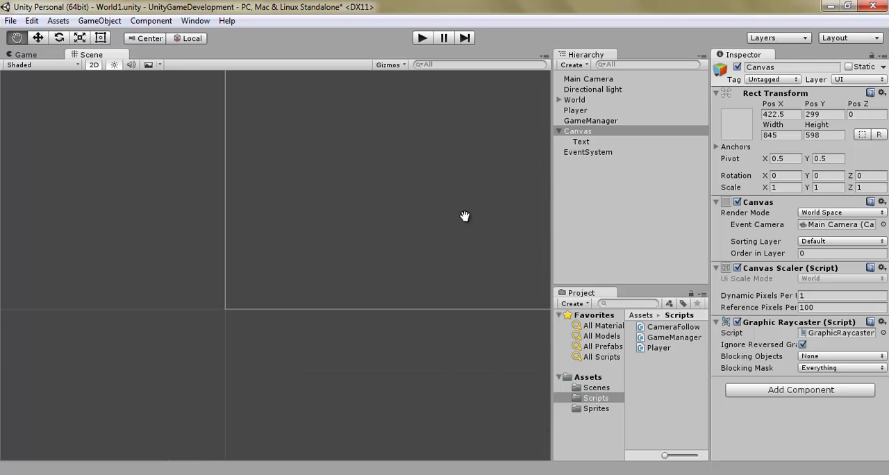
{"action": "middle_click_drag", "start_coordinate": [463, 214], "coordinate": [294, 341]}
{"action": "scroll", "coordinate": [345, 331], "scroll_direction": "down", "scroll_amount": 3}
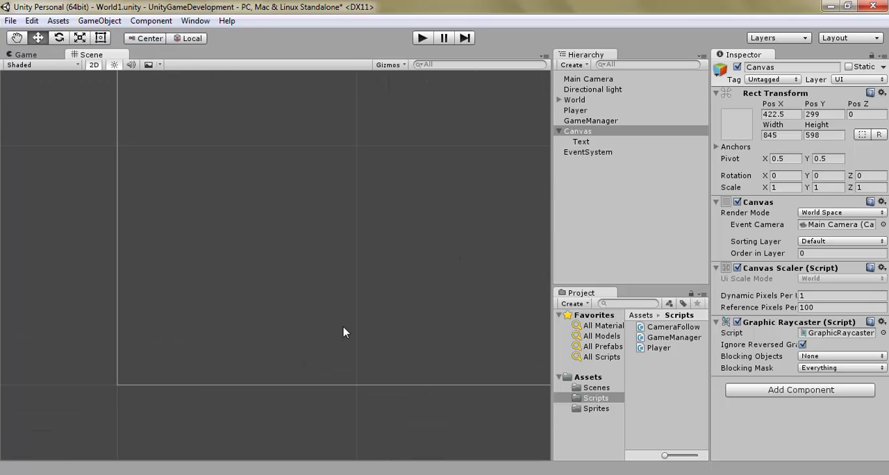
{"action": "scroll", "coordinate": [369, 268], "scroll_direction": "down", "scroll_amount": 3}
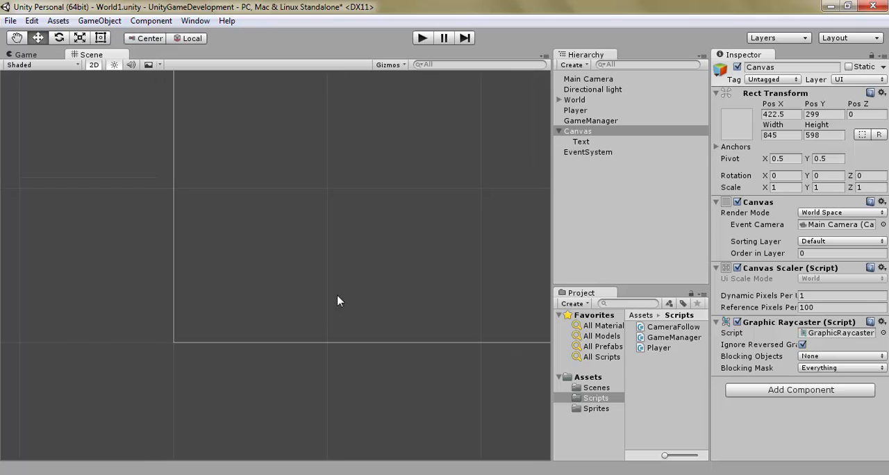
Step: Return to a close view of the player and the platforms in the scene
{"action": "scroll", "coordinate": [321, 322], "scroll_direction": "up", "scroll_amount": 1}
{"action": "scroll", "coordinate": [319, 326], "scroll_direction": "up", "scroll_amount": 8}
{"action": "left_click_drag", "start_coordinate": [181, 394], "coordinate": [451, 239]}
{"action": "middle_click_drag", "start_coordinate": [135, 425], "coordinate": [461, 246]}
{"action": "scroll", "coordinate": [397, 310], "scroll_direction": "up", "scroll_amount": 6}
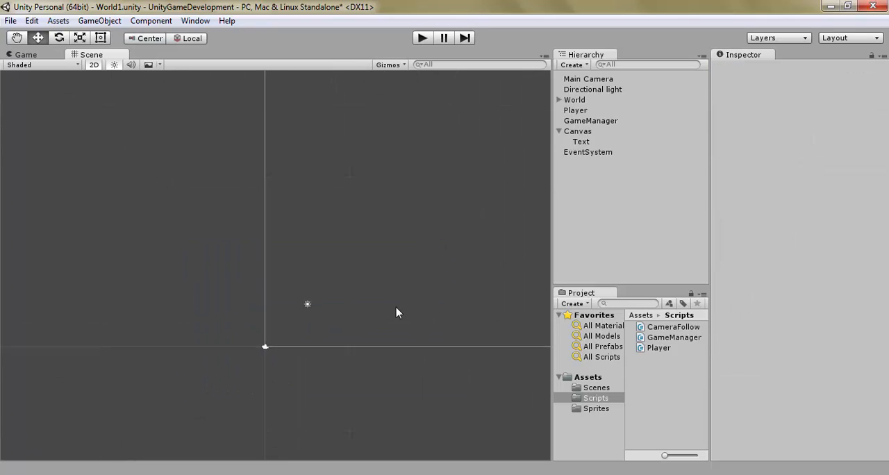
{"action": "middle_click_drag", "start_coordinate": [376, 321], "coordinate": [432, 236]}
{"action": "scroll", "coordinate": [413, 277], "scroll_direction": "up", "scroll_amount": 12}
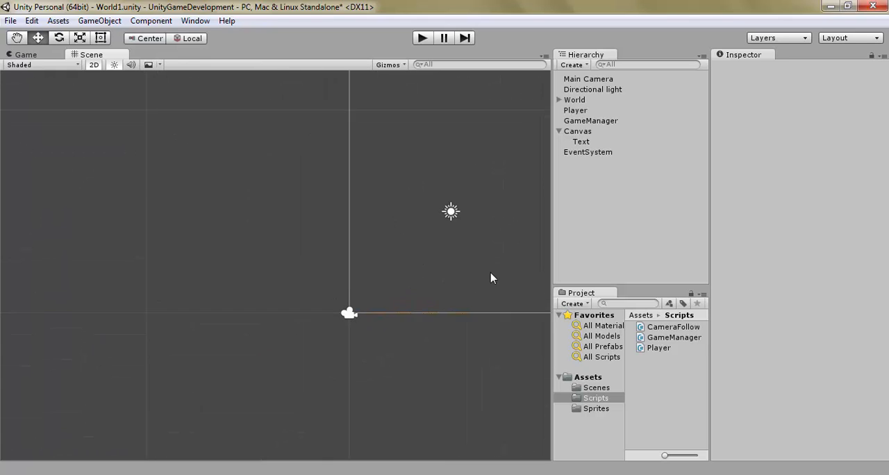
{"action": "middle_click_drag", "start_coordinate": [492, 271], "coordinate": [258, 230]}
{"action": "scroll", "coordinate": [313, 236], "scroll_direction": "up", "scroll_amount": 3}
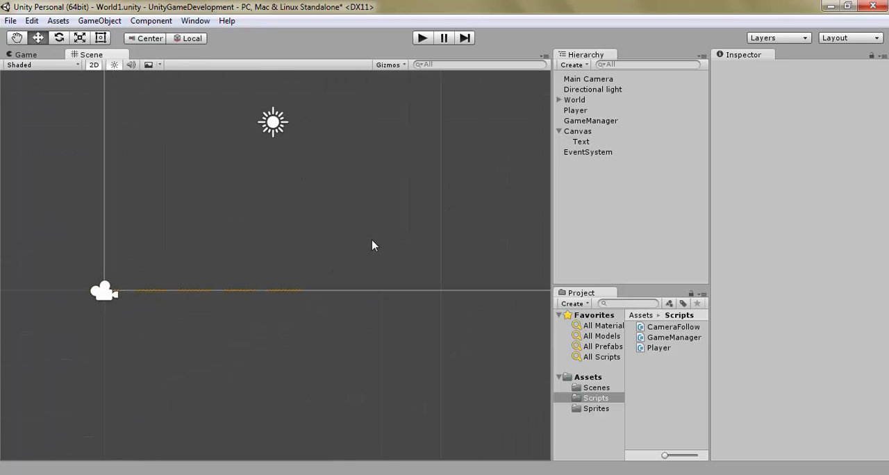
{"action": "scroll", "coordinate": [277, 258], "scroll_direction": "up", "scroll_amount": 5}
{"action": "middle_click_drag", "start_coordinate": [277, 258], "coordinate": [386, 266]}
{"action": "scroll", "coordinate": [312, 246], "scroll_direction": "up", "scroll_amount": 3}
{"action": "scroll", "coordinate": [312, 246], "scroll_direction": "up", "scroll_amount": 3}
{"action": "scroll", "coordinate": [394, 255], "scroll_direction": "up", "scroll_amount": 7}
{"action": "scroll", "coordinate": [444, 243], "scroll_direction": "down", "scroll_amount": 3}
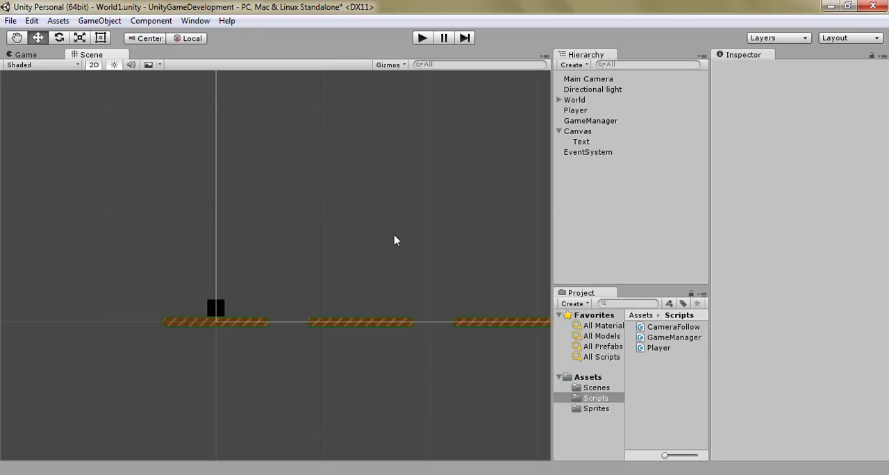
Step: Select the Canvas and probe the empty space around the platforms to check the area it covers
{"action": "left_click", "coordinate": [628, 133]}
{"action": "left_click", "coordinate": [238, 288]}
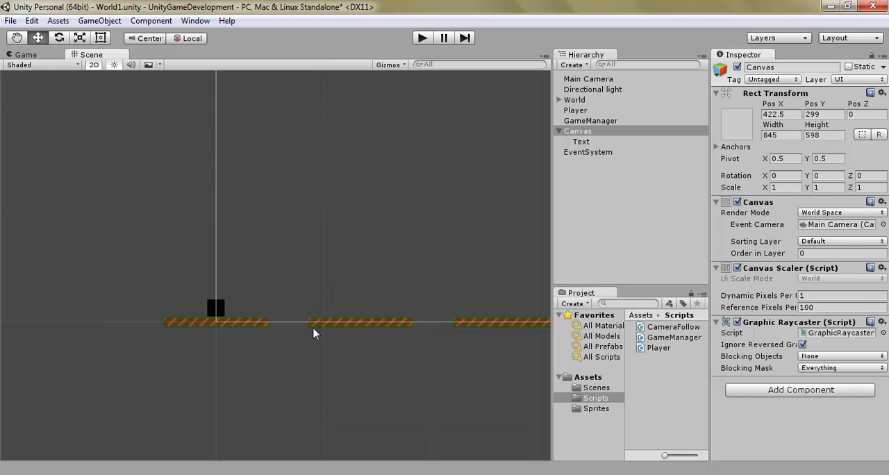
{"action": "left_click", "coordinate": [298, 348]}
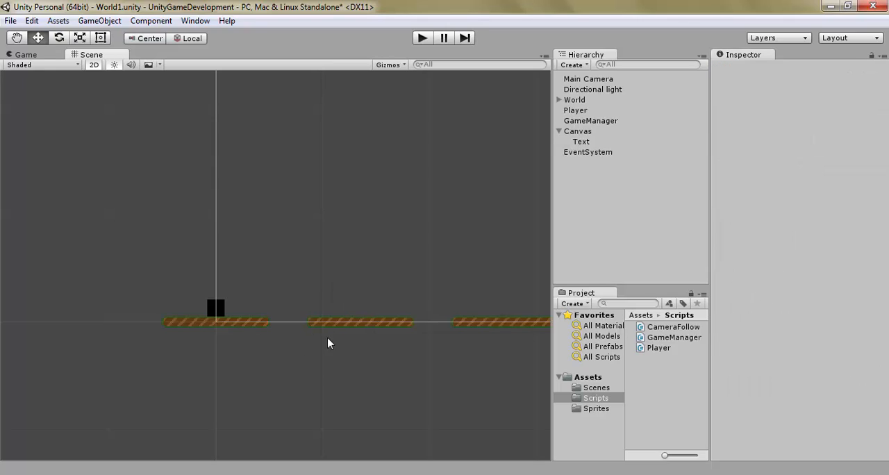
{"action": "left_click", "coordinate": [357, 296]}
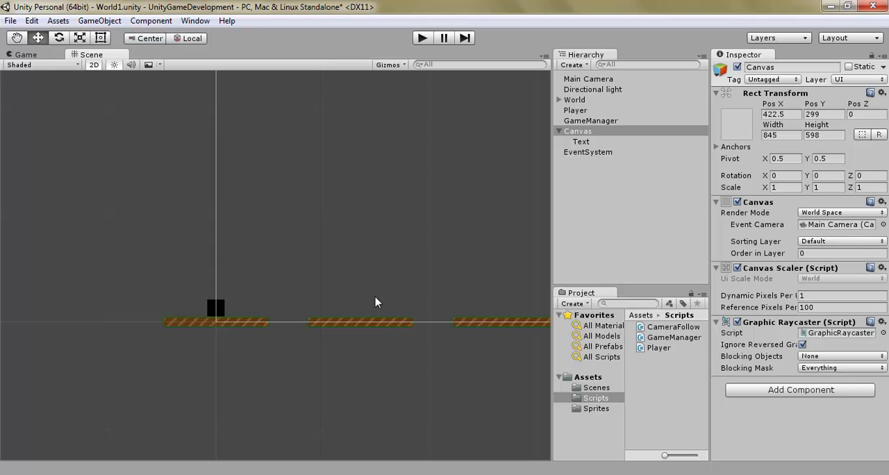
Step: Set the Canvas Render Mode to Screen Space - Overlay and enable Pixel Perfect
{"action": "left_click", "coordinate": [860, 213]}
{"action": "left_click", "coordinate": [847, 227]}
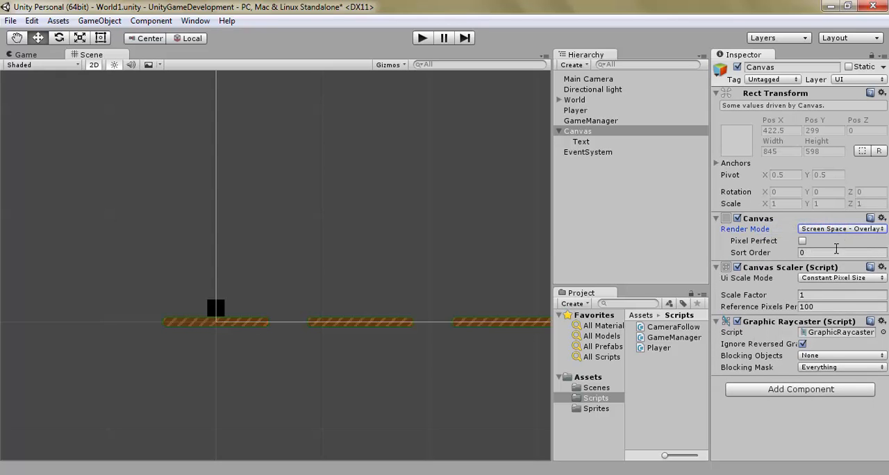
{"action": "left_click", "coordinate": [802, 242]}
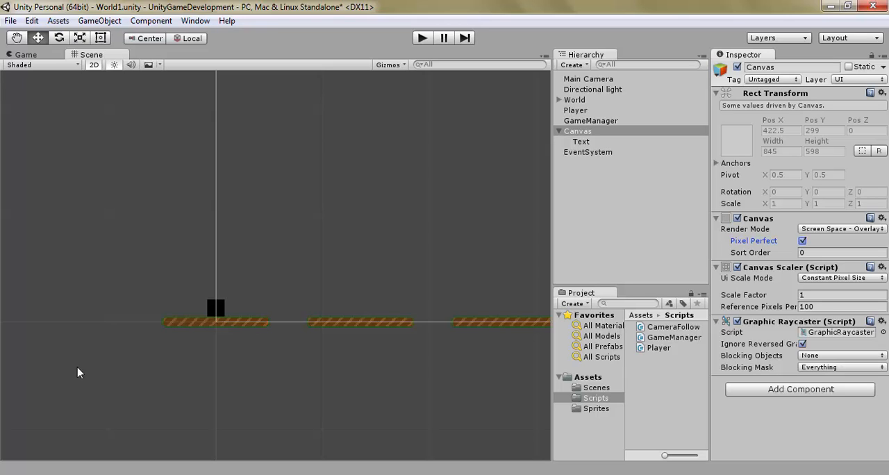
{"action": "middle_click_drag", "start_coordinate": [79, 371], "coordinate": [196, 390]}
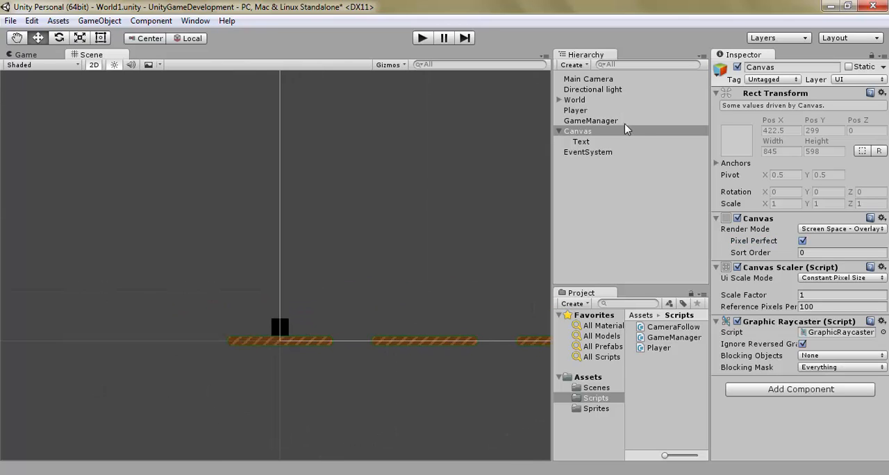
{"action": "left_click", "coordinate": [846, 230]}
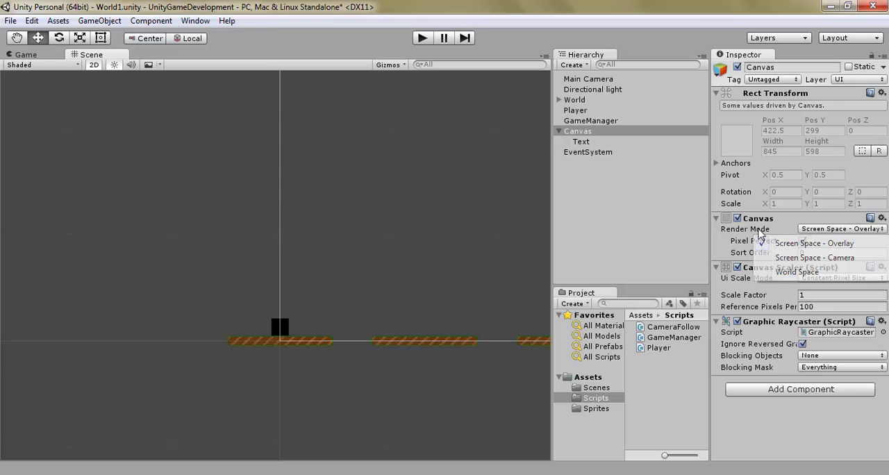
{"action": "left_click", "coordinate": [378, 261]}
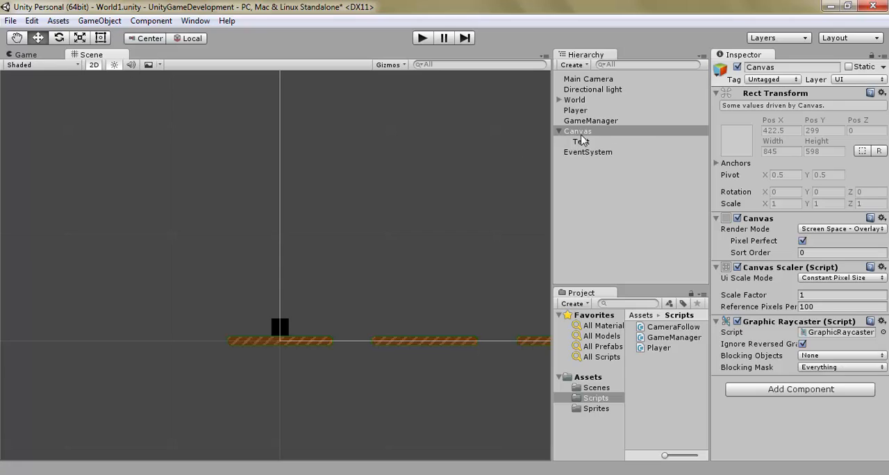
Step: Frame the Canvas and the World object in turn to compare their extents, returning to a close view of the platforms
{"action": "double_click", "coordinate": [653, 134]}
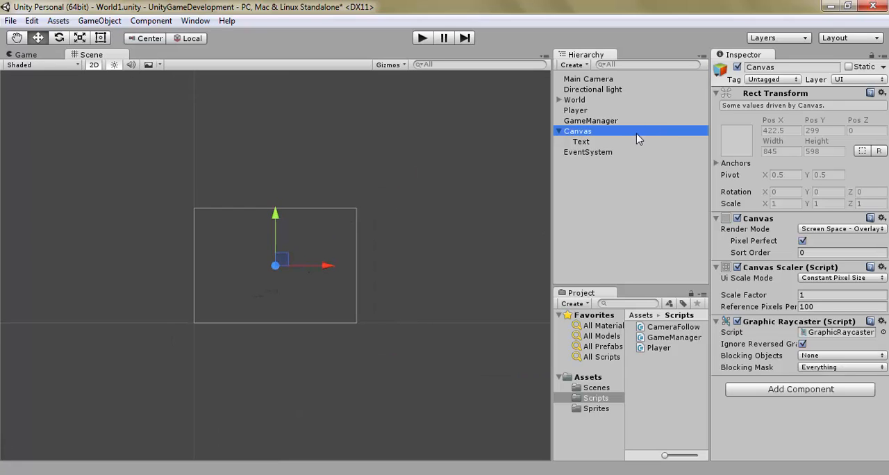
{"action": "double_click", "coordinate": [599, 101]}
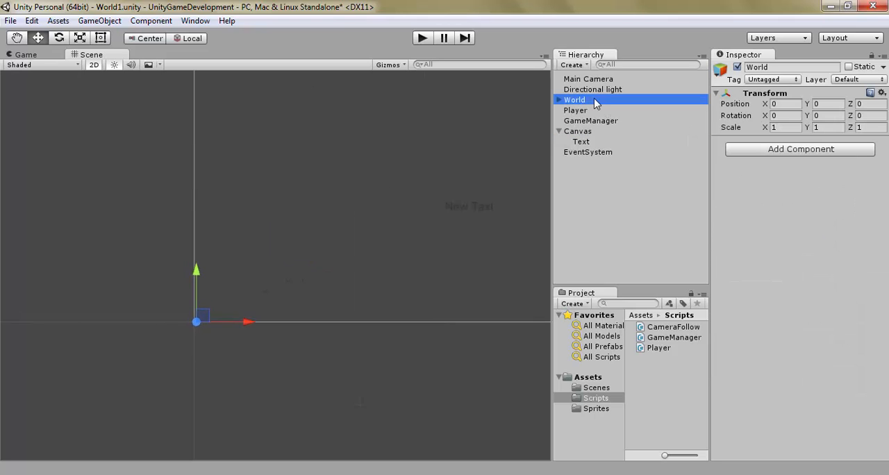
{"action": "middle_click_drag", "start_coordinate": [154, 317], "coordinate": [314, 367]}
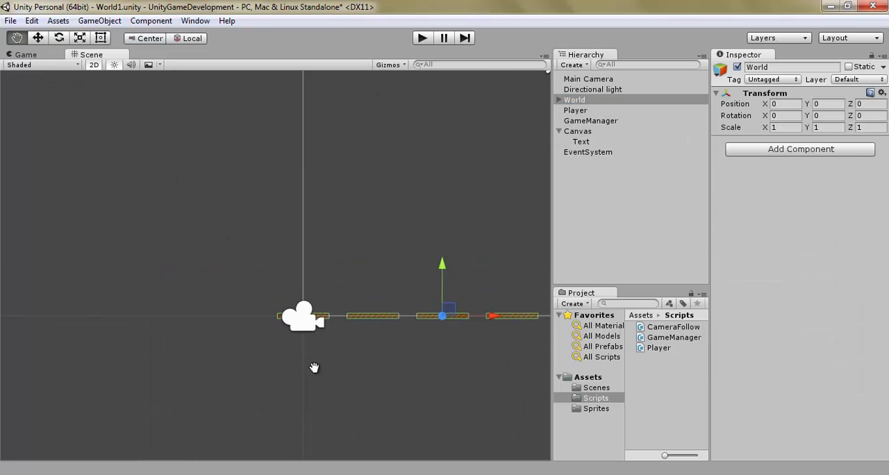
{"action": "scroll", "coordinate": [409, 368], "scroll_direction": "up", "scroll_amount": 9}
{"action": "middle_click_drag", "start_coordinate": [455, 399], "coordinate": [389, 355]}
{"action": "scroll", "coordinate": [383, 392], "scroll_direction": "up", "scroll_amount": 5}
{"action": "scroll", "coordinate": [375, 391], "scroll_direction": "up", "scroll_amount": 4}
{"action": "scroll", "coordinate": [385, 362], "scroll_direction": "up", "scroll_amount": 1}
Step: Set the Canvas Render Mode to Screen Space - Camera and view its frame around the player and platforms
{"action": "left_click", "coordinate": [616, 132]}
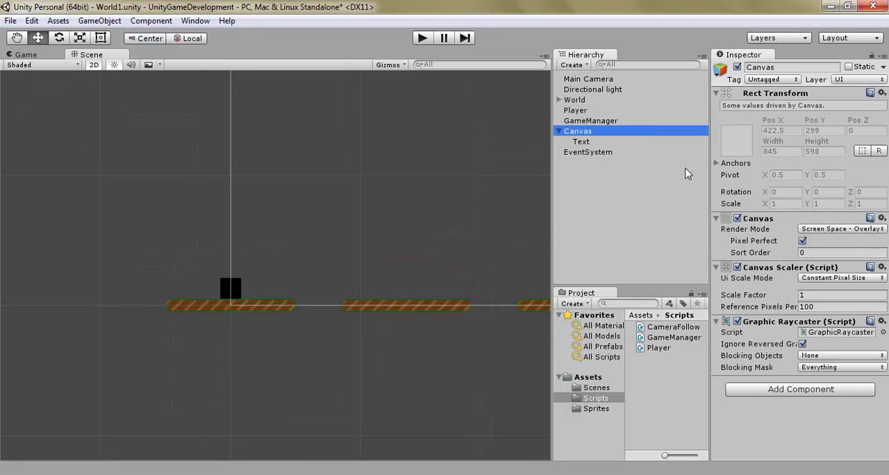
{"action": "left_click", "coordinate": [848, 230]}
{"action": "left_click", "coordinate": [834, 259]}
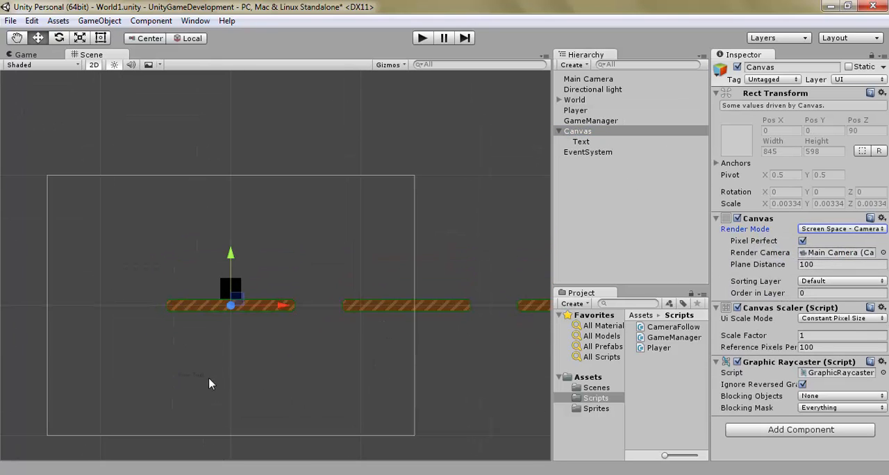
{"action": "middle_click_drag", "start_coordinate": [466, 383], "coordinate": [506, 352]}
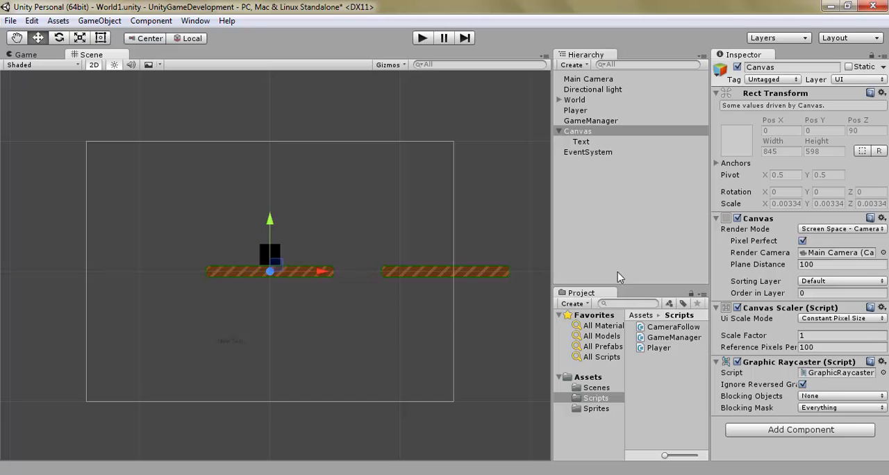
{"action": "left_click", "coordinate": [802, 241]}
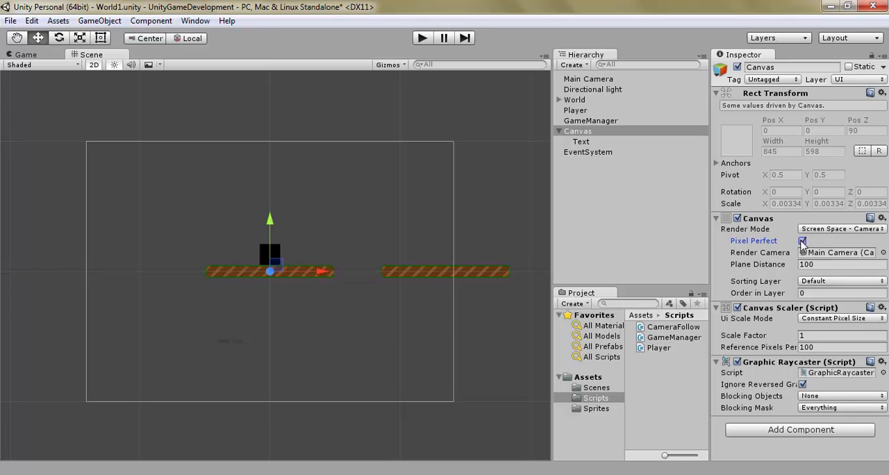
{"action": "left_click", "coordinate": [25, 55]}
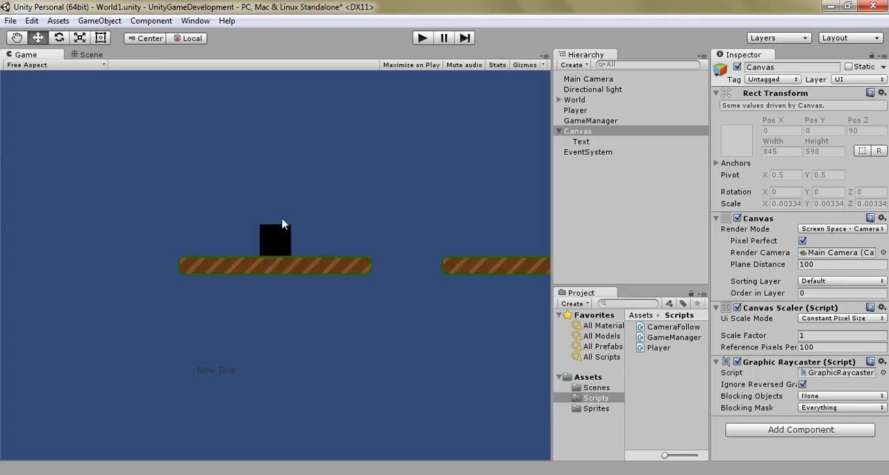
{"action": "left_click", "coordinate": [803, 241]}
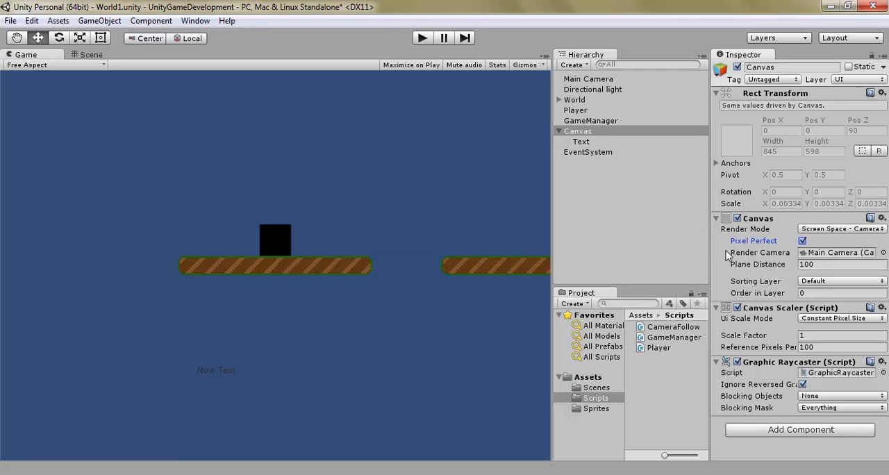
Step: Change the content of the Canvas's Text object to "Time:"
{"action": "left_click", "coordinate": [602, 143]}
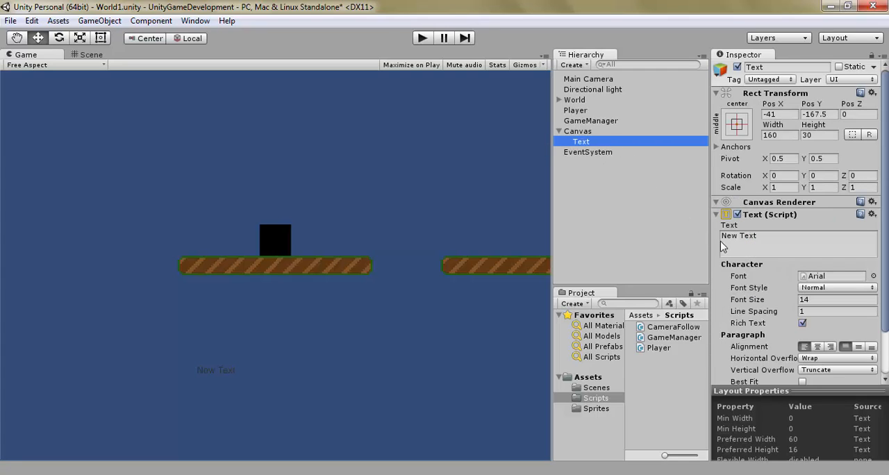
{"action": "left_click", "coordinate": [778, 242]}
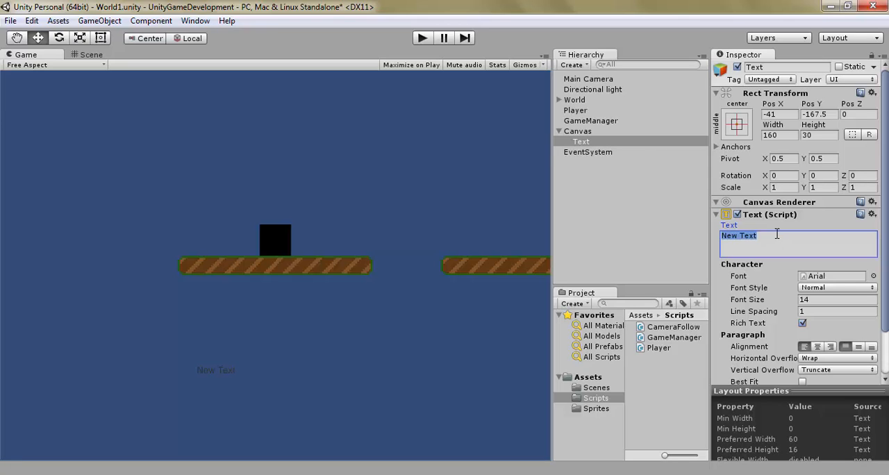
{"action": "type", "text": "Time:"}
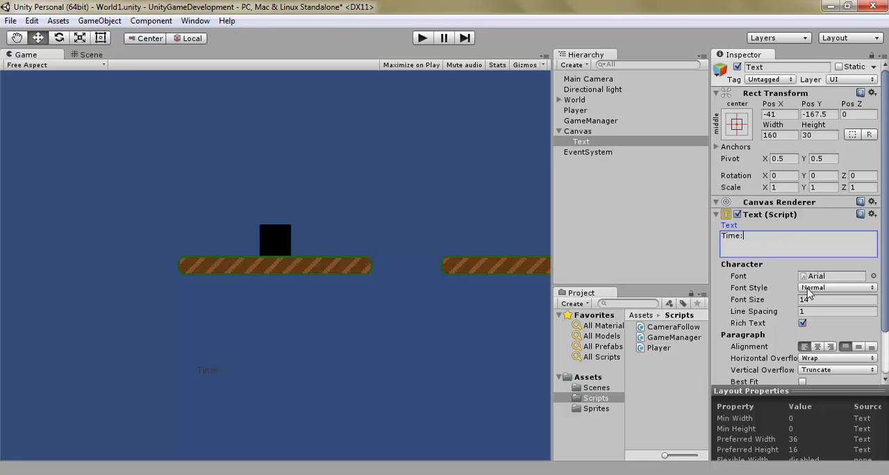
Step: Set the Text object's color to white (255, 255, 255)
{"action": "scroll", "coordinate": [854, 306], "scroll_direction": "down", "scroll_amount": 3}
{"action": "left_click", "coordinate": [832, 340]}
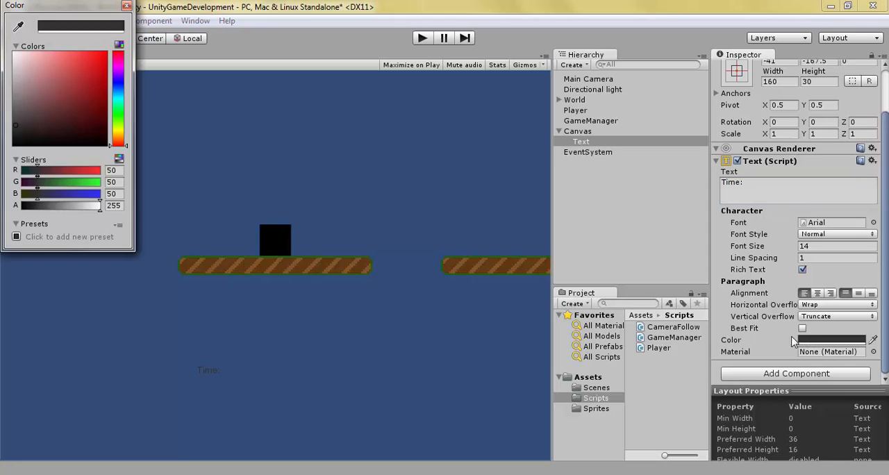
{"action": "left_click_drag", "start_coordinate": [11, 103], "coordinate": [4, 25]}
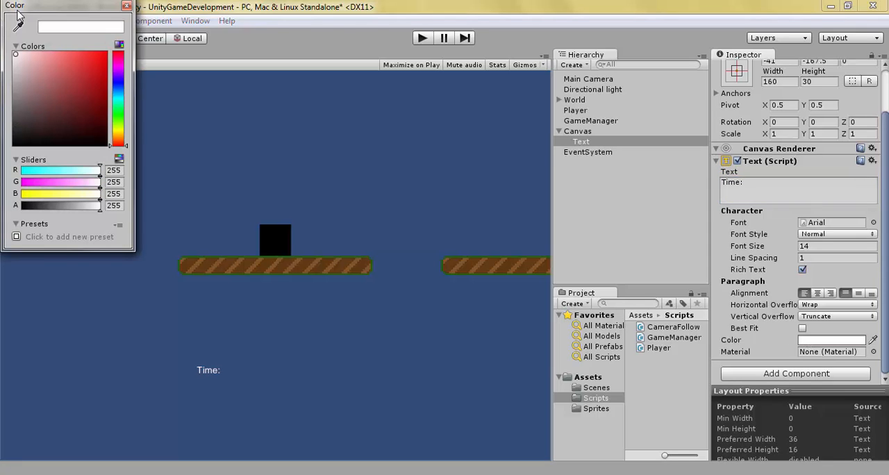
{"action": "left_click", "coordinate": [126, 6]}
Step: Set the Text object's Font Style to Bold and its Font Size to 24
{"action": "left_click", "coordinate": [825, 236]}
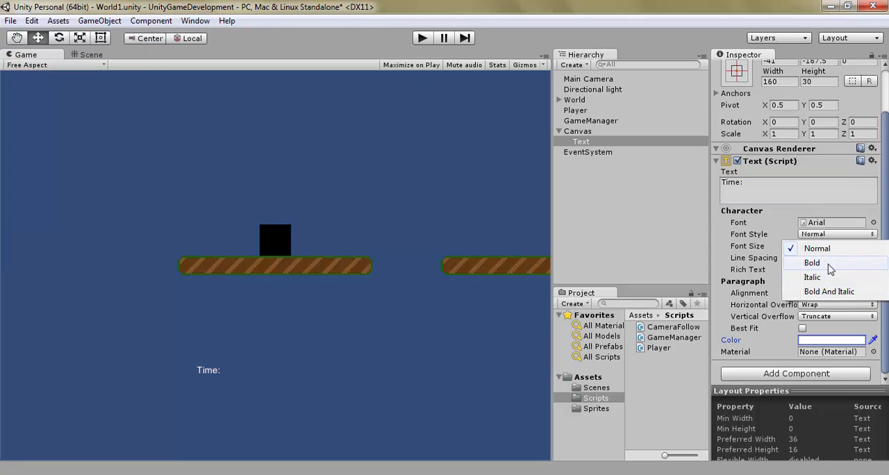
{"action": "left_click", "coordinate": [829, 265]}
{"action": "left_click", "coordinate": [817, 246]}
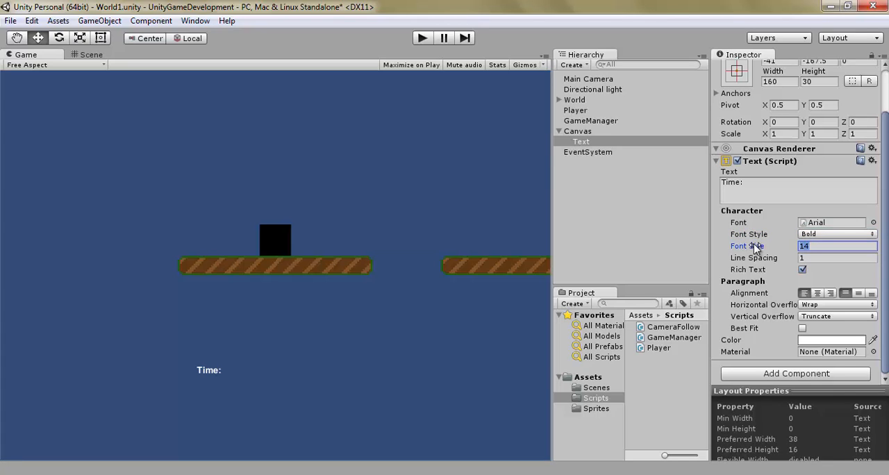
{"action": "type", "text": "24"}
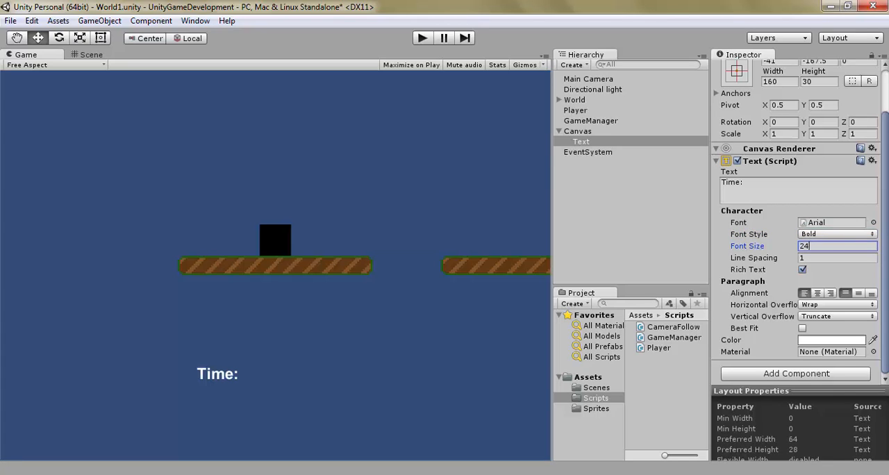
Step: Move the Text with the Rect tool to the Canvas's top centre in the Scene view, at Pos X 0, Pos Y 284
{"action": "scroll", "coordinate": [887, 245], "scroll_direction": "up", "scroll_amount": 3}
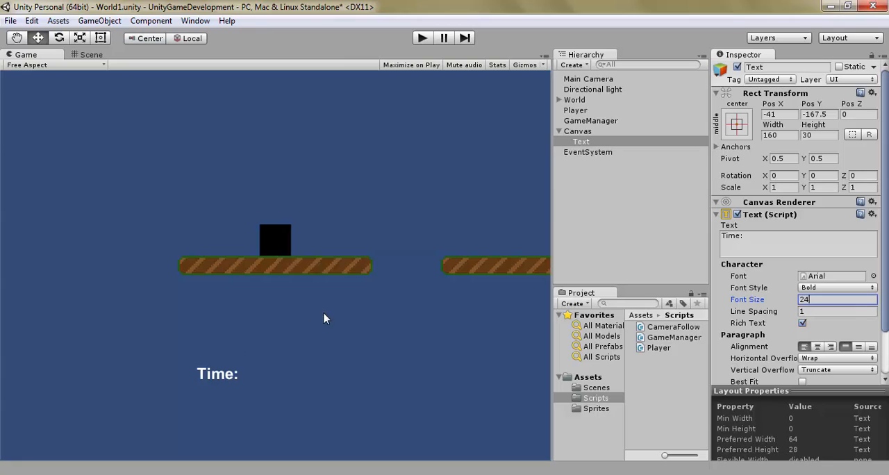
{"action": "left_click", "coordinate": [100, 39]}
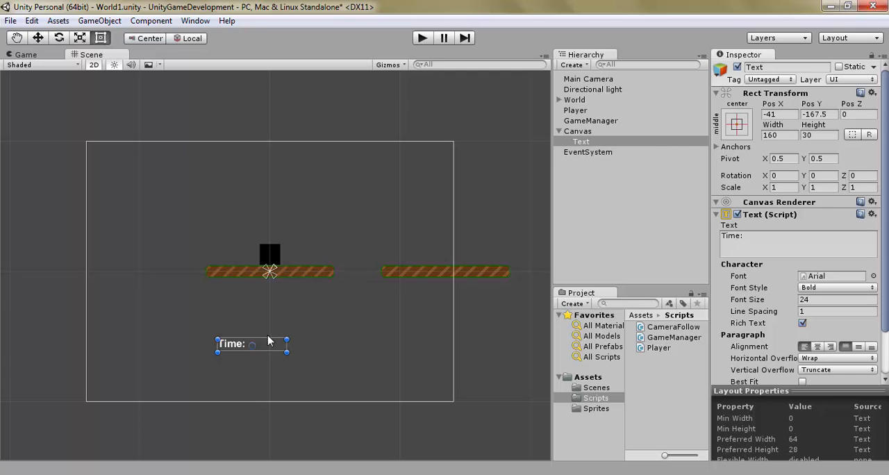
{"action": "left_click_drag", "start_coordinate": [268, 342], "coordinate": [281, 152]}
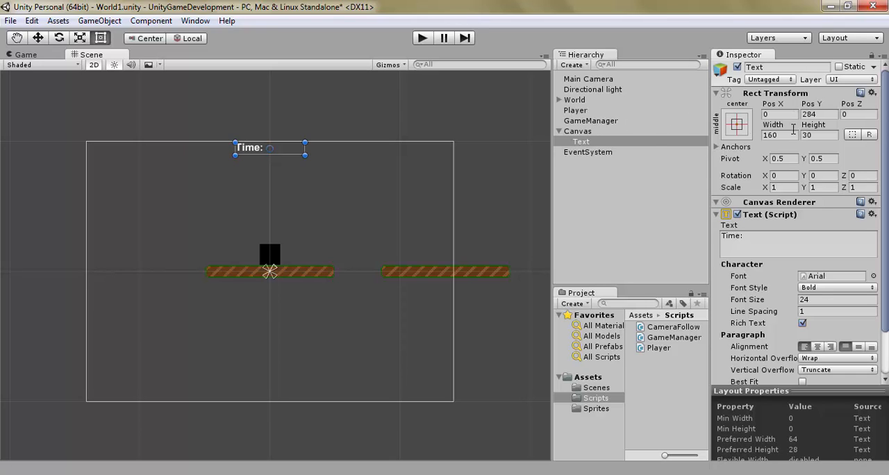
Step: Compare the Player's Transform with the Text's Rect Transform and examine the Text's available anchor presets
{"action": "left_click", "coordinate": [602, 111]}
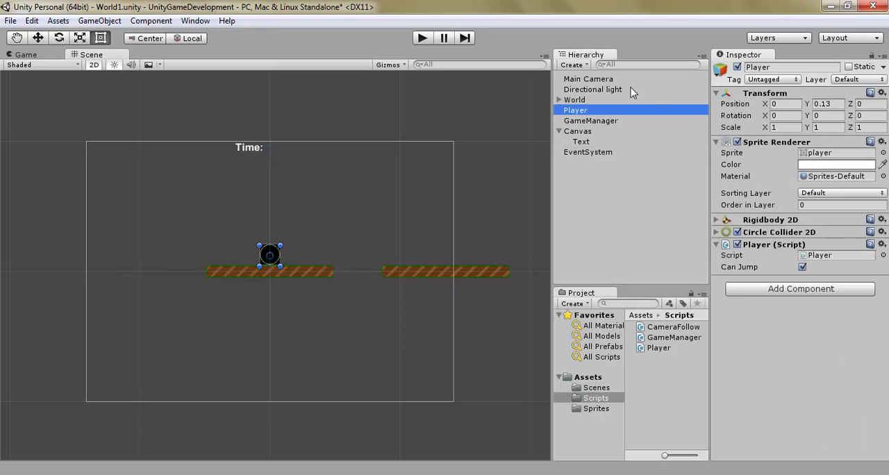
{"action": "left_click", "coordinate": [595, 141]}
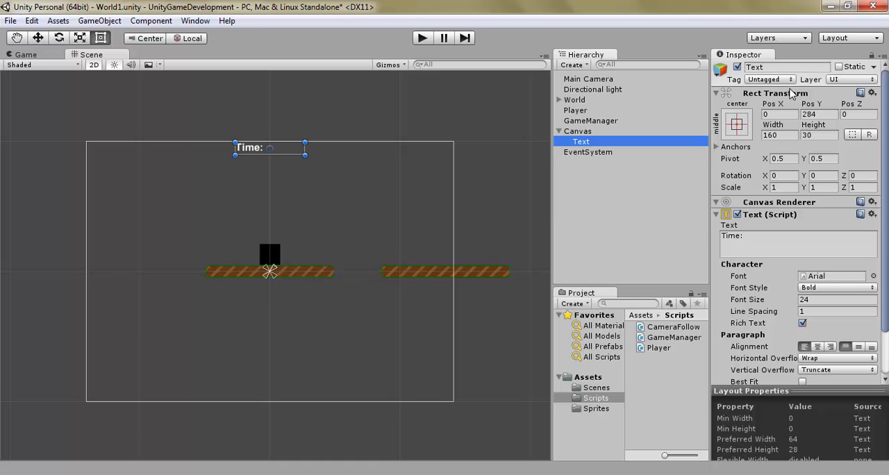
{"action": "left_click", "coordinate": [743, 128]}
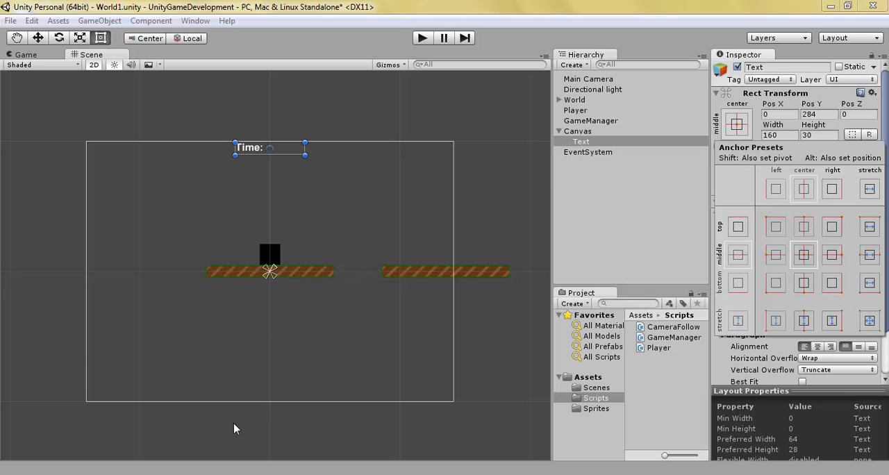
{"action": "left_click", "coordinate": [229, 474]}
{"action": "left_click", "coordinate": [278, 474]}
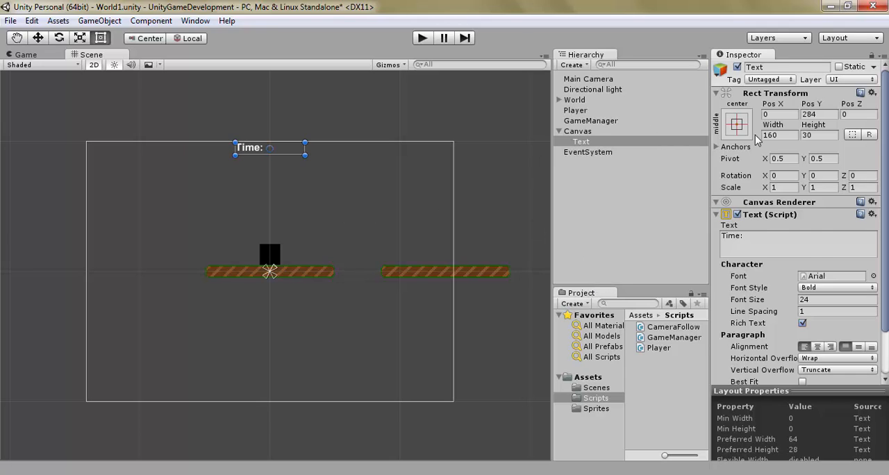
Step: Anchor the Text to the top center of the Canvas using the anchor presets
{"action": "left_click", "coordinate": [736, 124]}
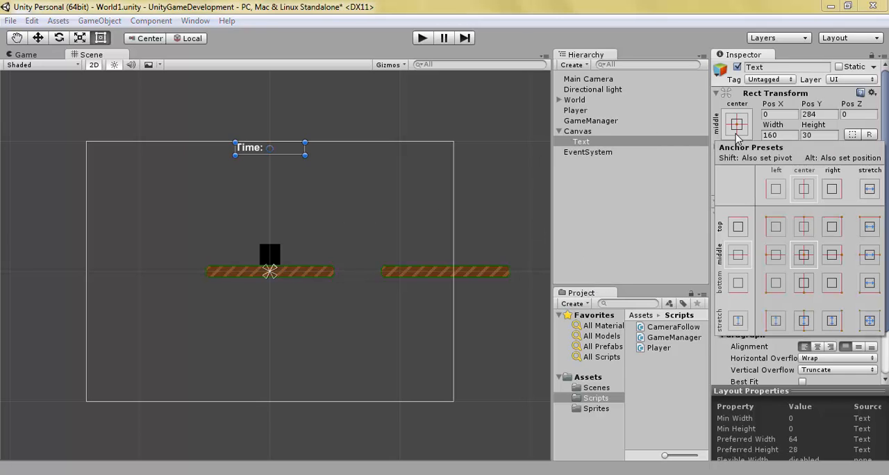
{"action": "left_click", "coordinate": [806, 229]}
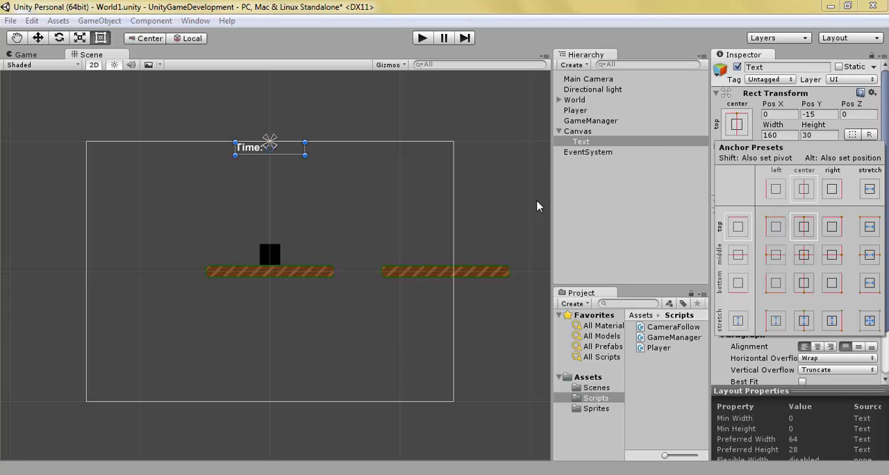
{"action": "left_click", "coordinate": [600, 193]}
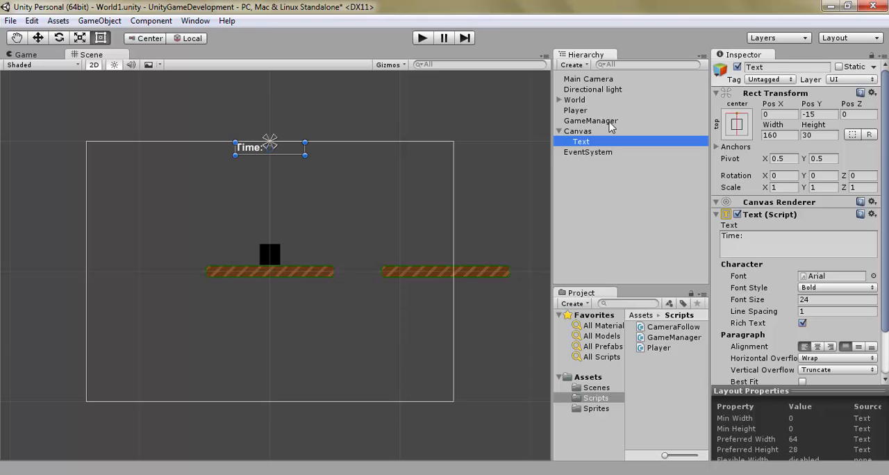
Step: Switch to MonoDevelop and declare a public Text variable named timeText below timeSpent in GameManager.cs
{"action": "mouse_move", "coordinate": [189, 473]}
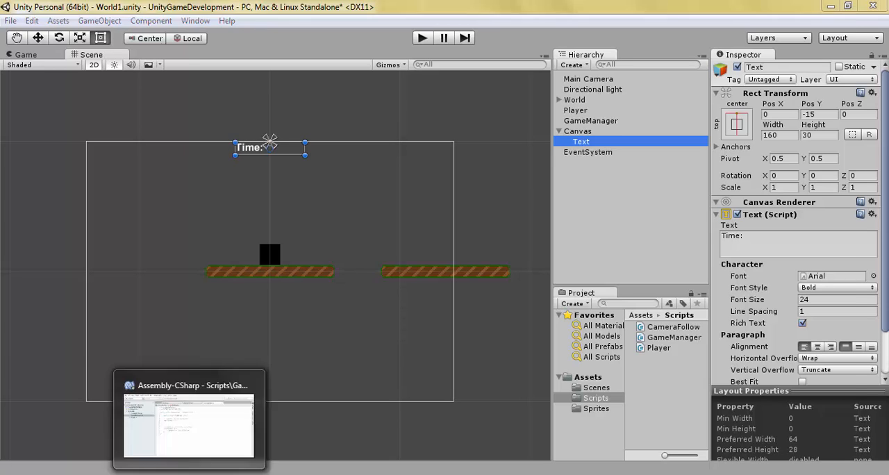
{"action": "left_click", "coordinate": [188, 425]}
{"action": "left_click", "coordinate": [450, 182]}
{"action": "key", "text": "Return"}
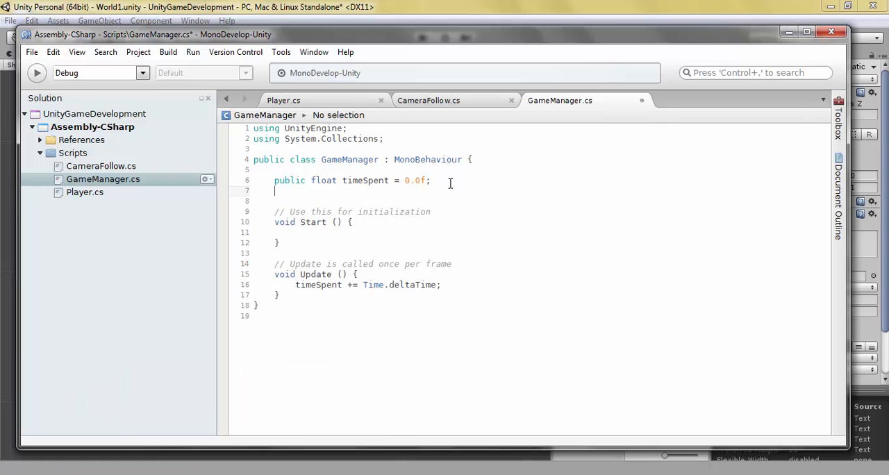
{"action": "type", "text": "public "}
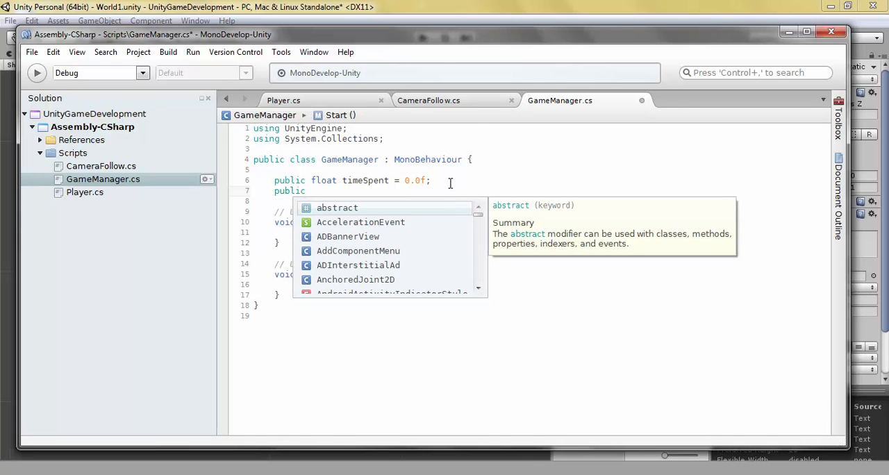
{"action": "type", "text": "Texture"}
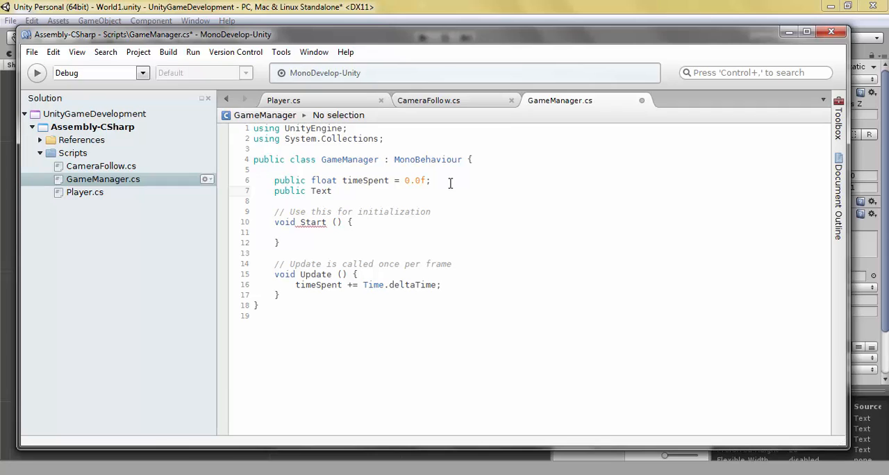
{"action": "type", "text": "timeText;"}
Step: Add the directive "using UnityEngine.UI;" after the System.Collections import in GameManager.cs and save the script
{"action": "left_click", "coordinate": [393, 139]}
{"action": "key", "text": "Return"}
{"action": "type", "text": "using Sc"}
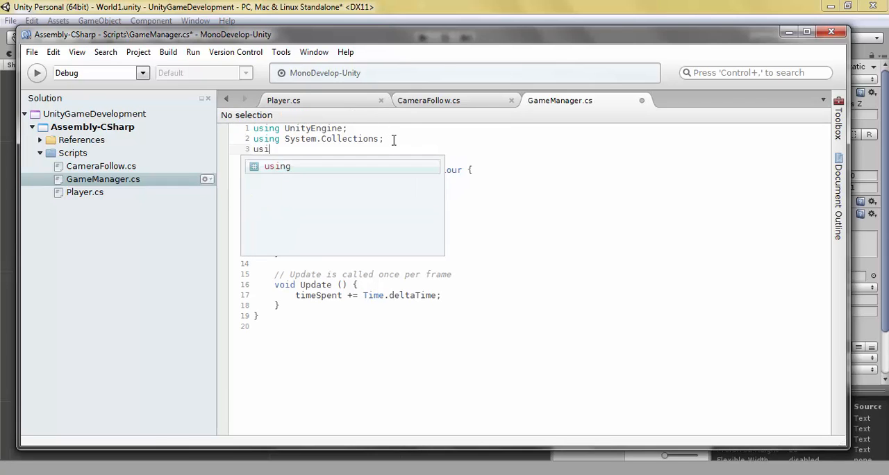
{"action": "key", "text": "BackSpace"}
{"action": "key", "text": "BackSpace"}
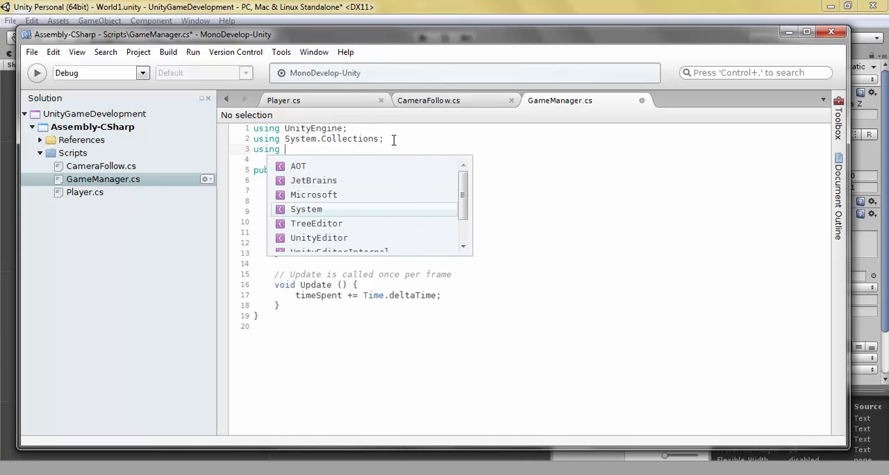
{"action": "type", "text": "Unity"}
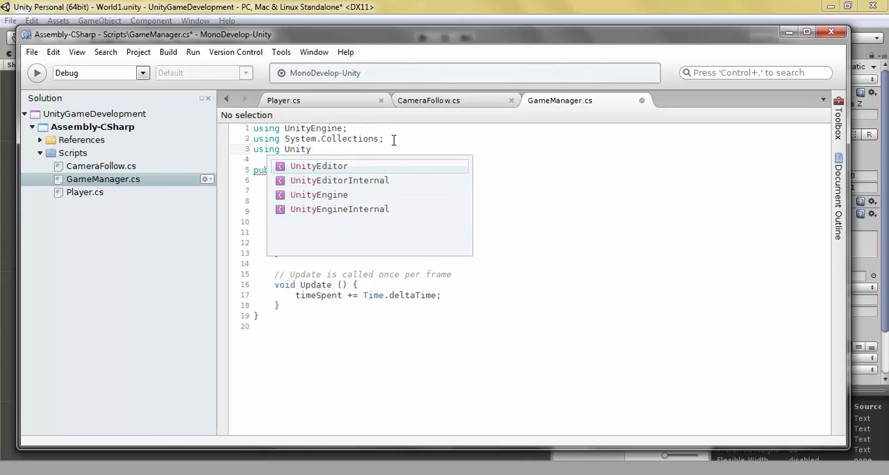
{"action": "key", "text": "Down"}
{"action": "key", "text": "Down"}
{"action": "type", "text": "Engine.UI;"}
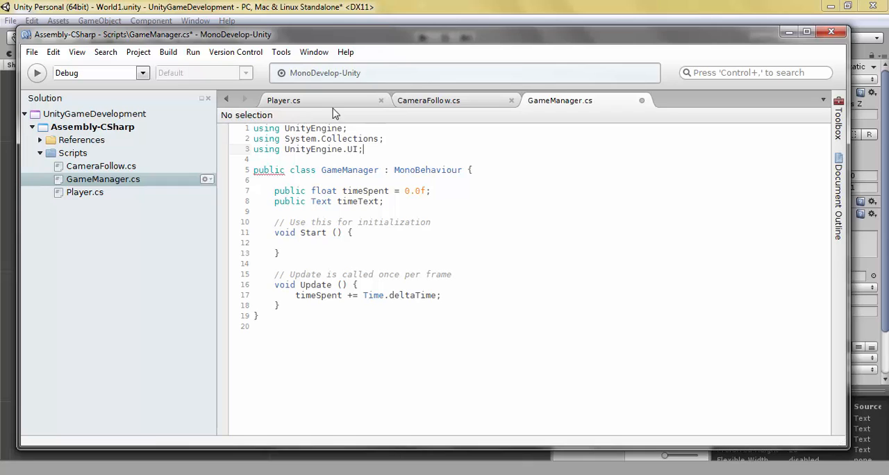
{"action": "key", "text": "ctrl+s"}
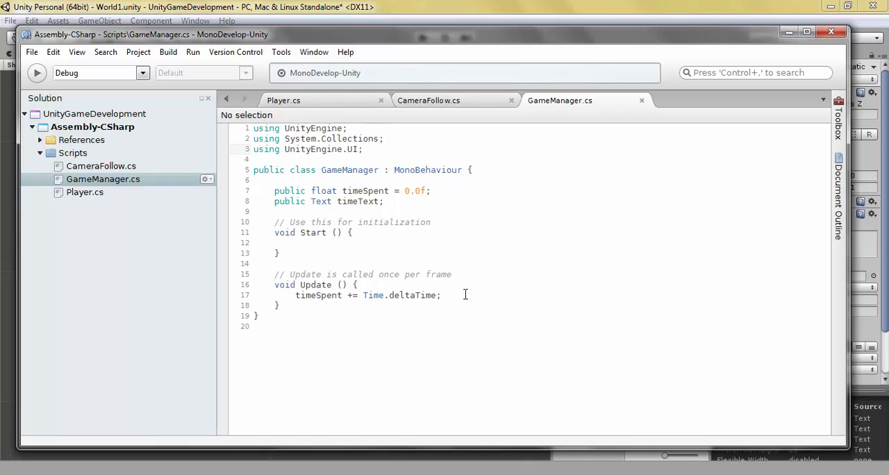
Step: Add timeText.text = "Time: " + timeSpent.ToString (); after the timeSpent increment in Update and save the script
{"action": "left_click", "coordinate": [465, 295]}
{"action": "key", "text": "Return"}
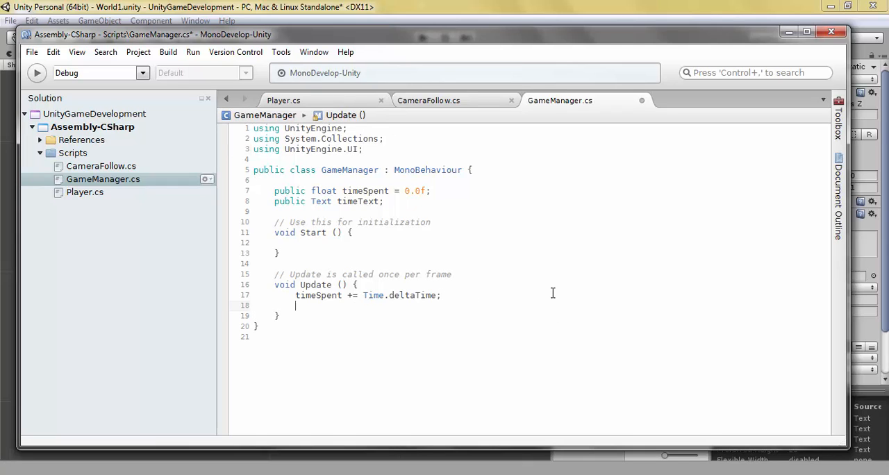
{"action": "type", "text": "timeText.te"}
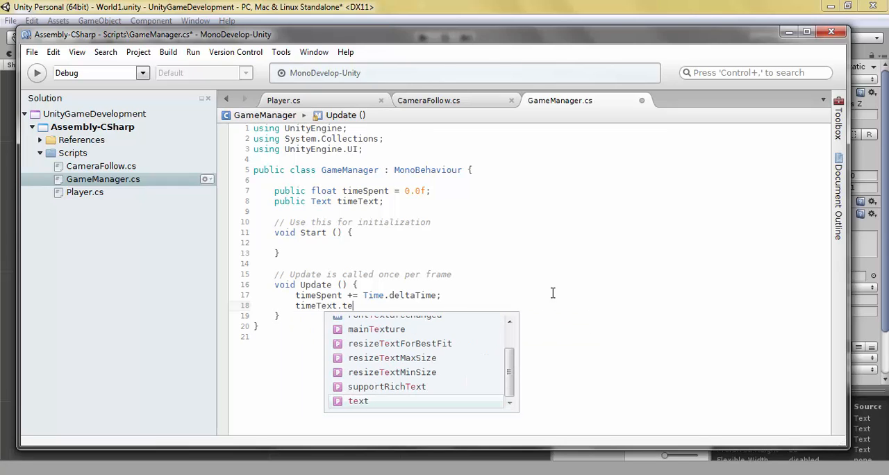
{"action": "type", "text": "xt = \"Time"}
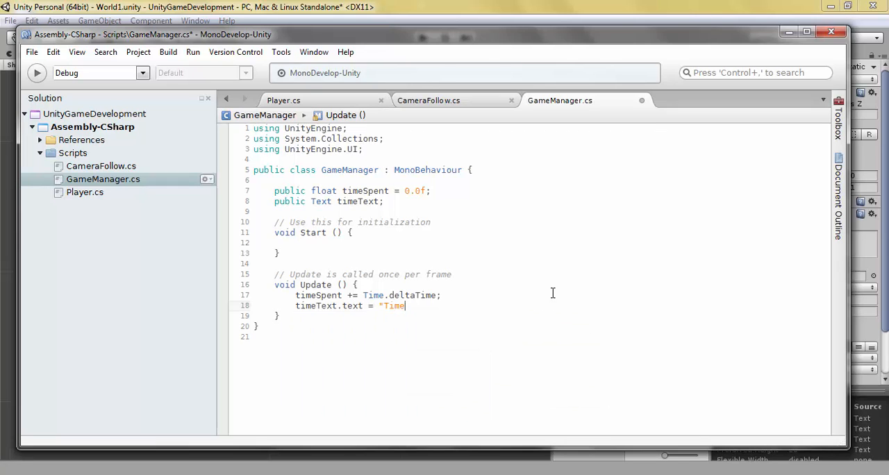
{"action": "type", "text": ": \" + timeSpent.toS"}
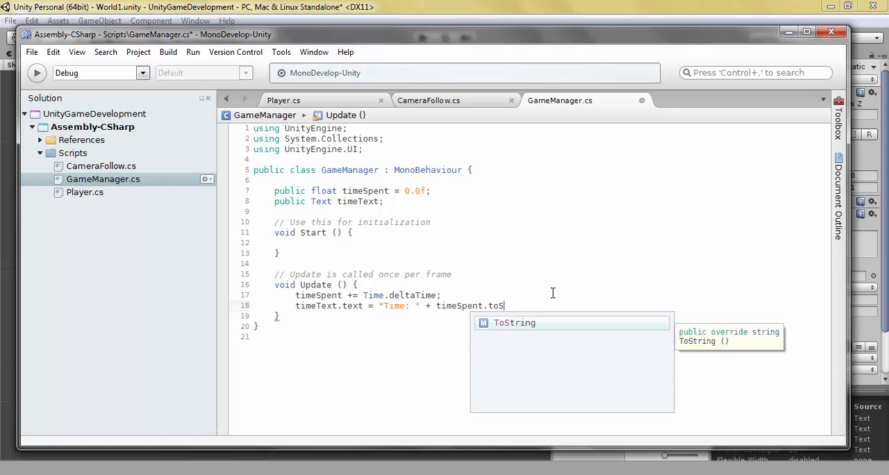
{"action": "key", "text": "Return"}
{"action": "type", "text": "();"}
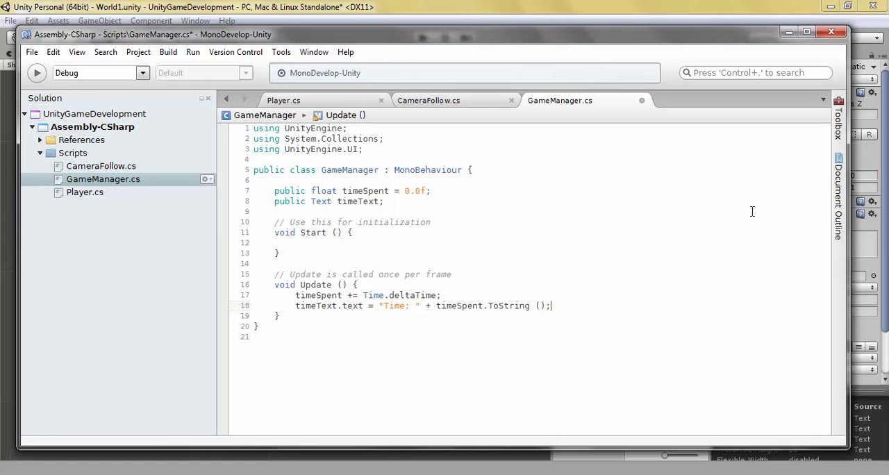
{"action": "key", "text": "ctrl+s"}
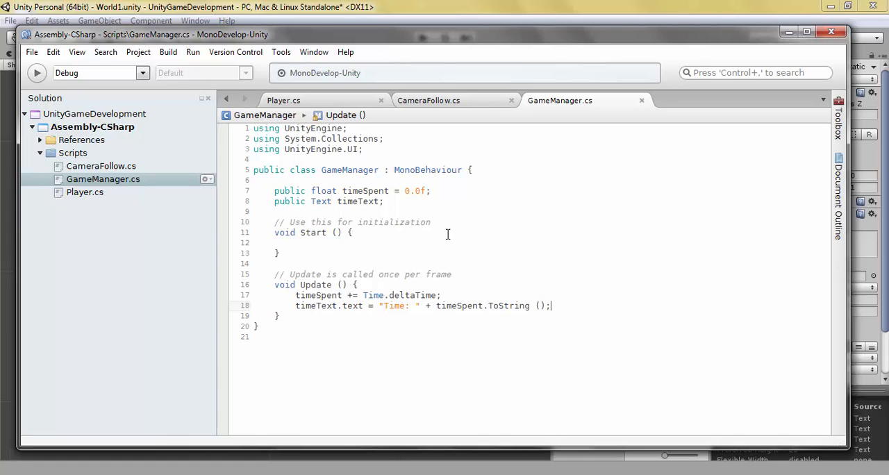
Step: Switch to Unity, assign the Canvas's Text object to the GameManager's Time Text field, and save the scene
{"action": "left_click", "coordinate": [650, 7]}
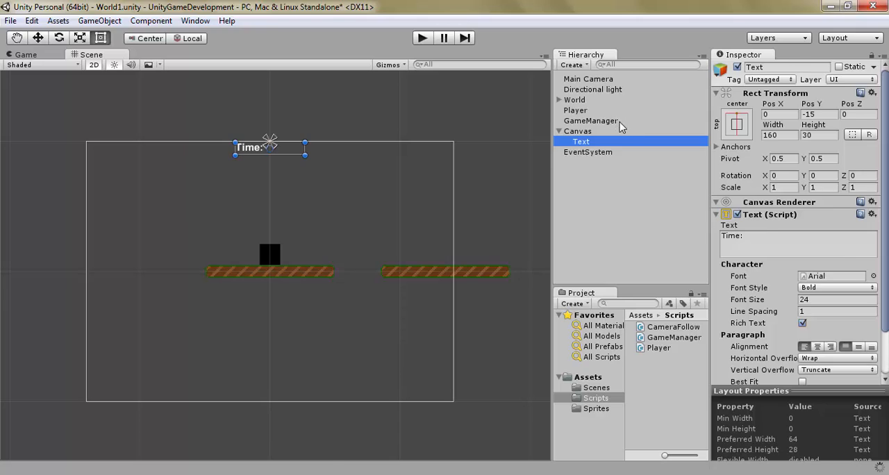
{"action": "left_click", "coordinate": [616, 121]}
{"action": "left_click_drag", "start_coordinate": [598, 144], "coordinate": [852, 176]}
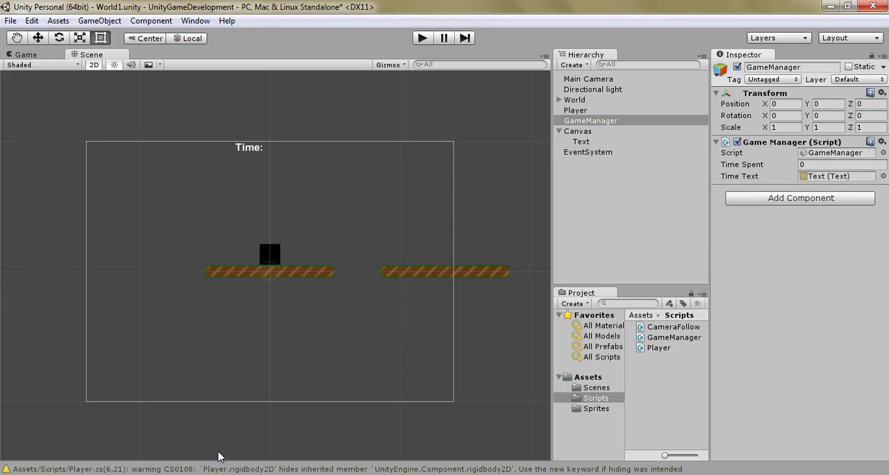
{"action": "key", "text": "ctrl+s"}
Step: Review the timeText.text line in MonoDevelop, and play-test the scene in Unity with the player moving and jumping to check the on-screen timer
{"action": "key", "text": "alt+Tab"}
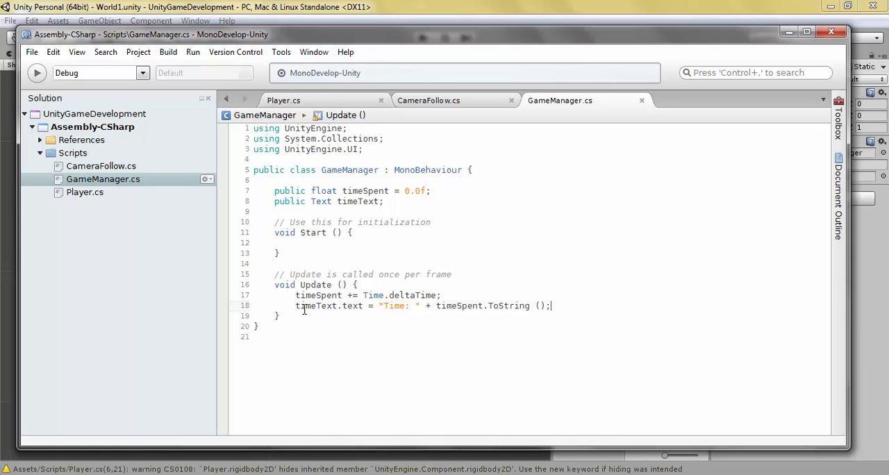
{"action": "left_click", "coordinate": [352, 305]}
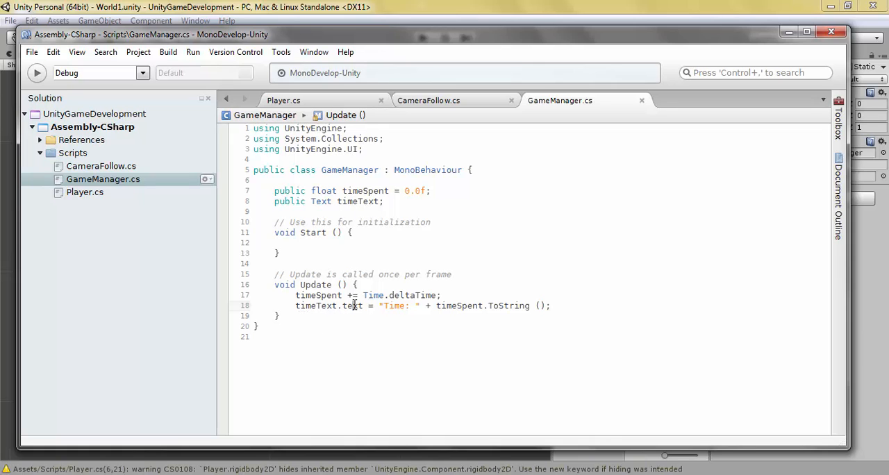
{"action": "double_click", "coordinate": [394, 306]}
{"action": "left_click", "coordinate": [224, 474]}
{"action": "left_click", "coordinate": [425, 41]}
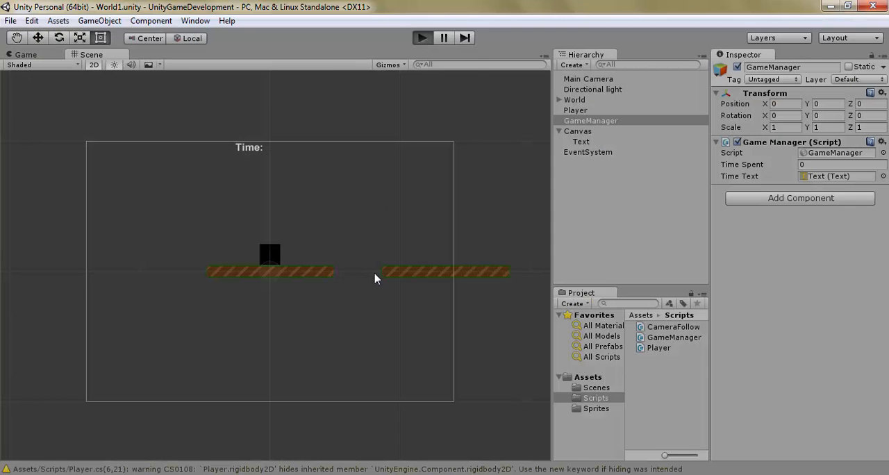
{"action": "key", "text": "Right"}
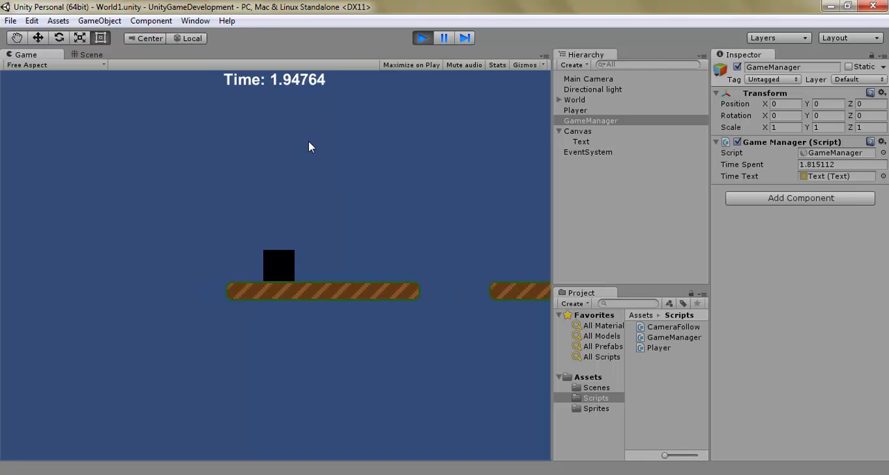
{"action": "key", "text": "space"}
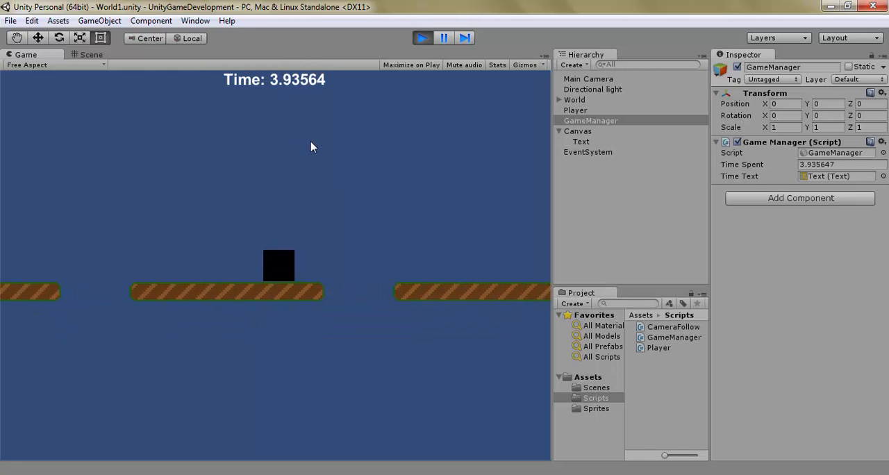
{"action": "left_click", "coordinate": [422, 38]}
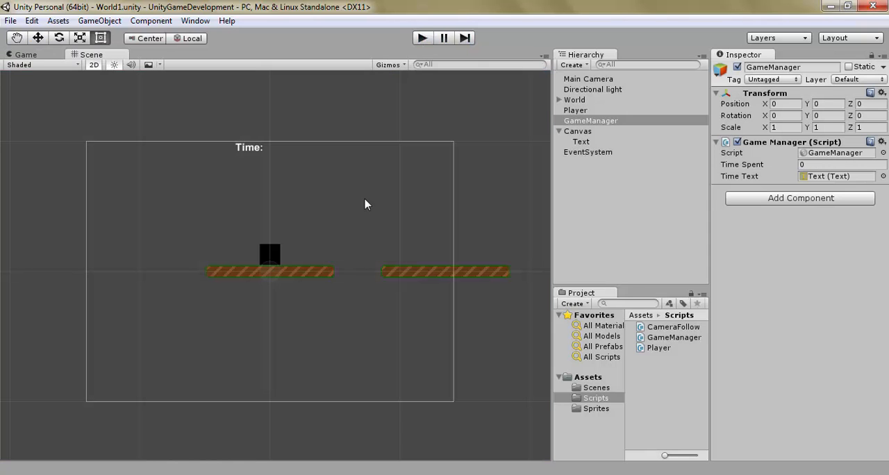